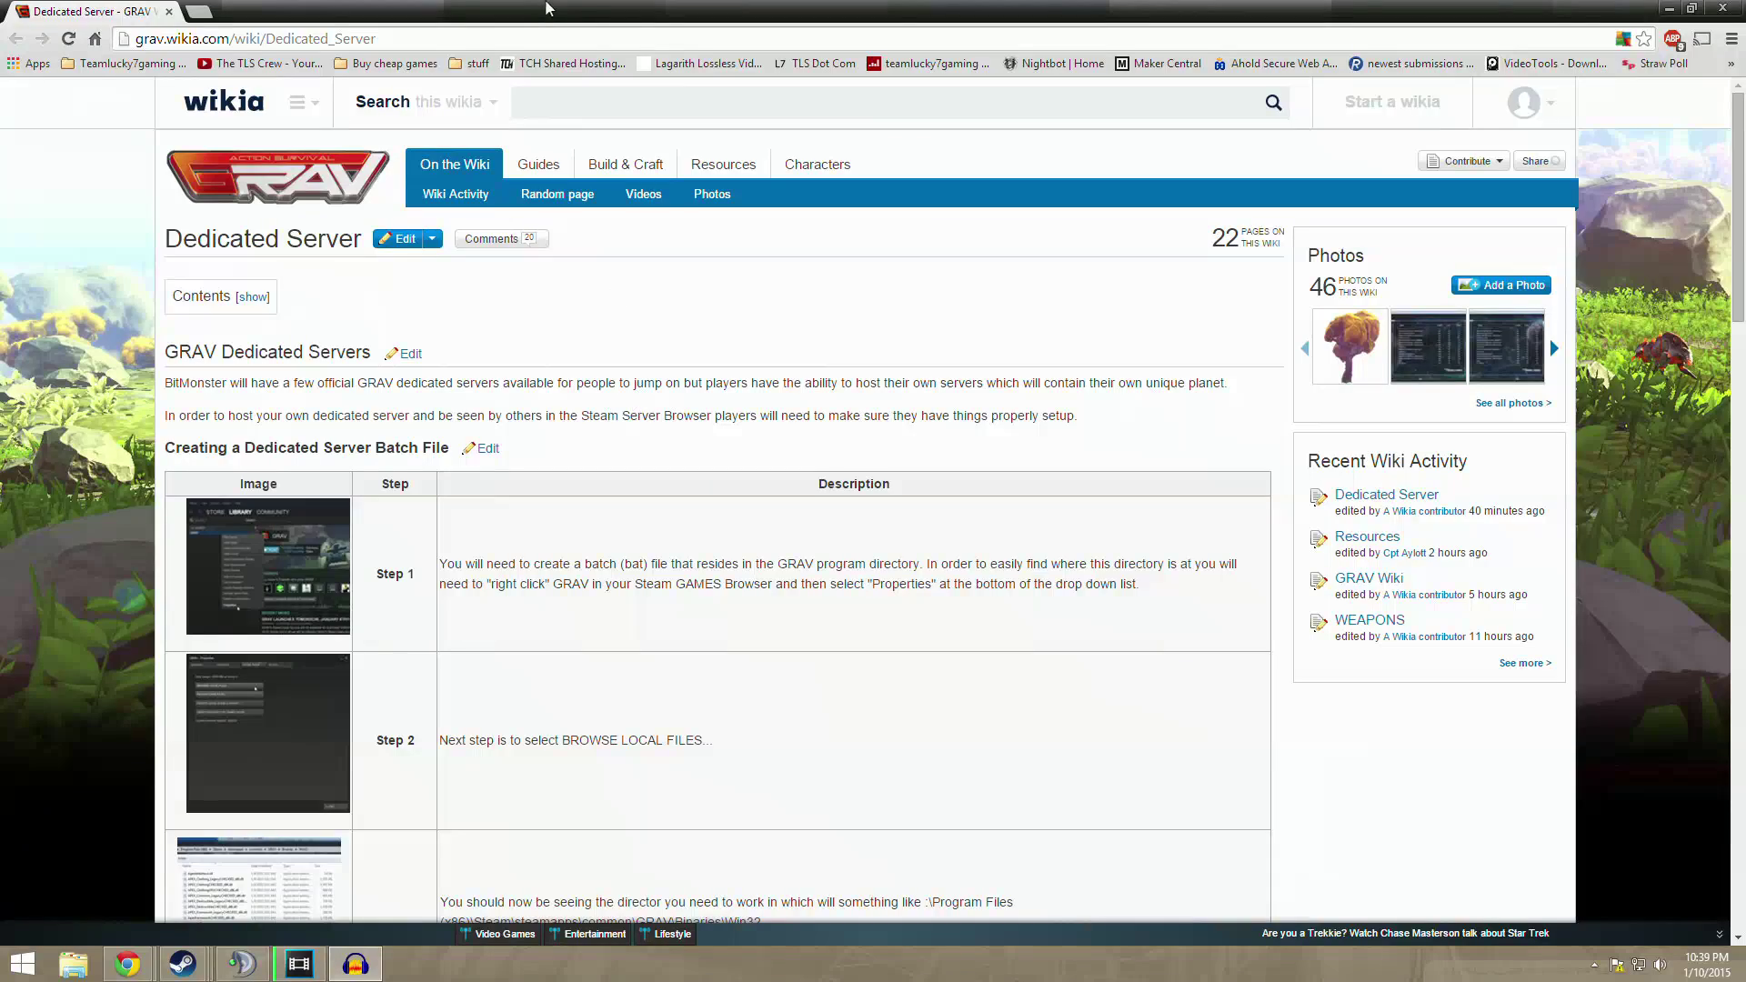
Leave the Dedicated Server wiki page for GRAV's page in the Steam library
key("alt+Tab")
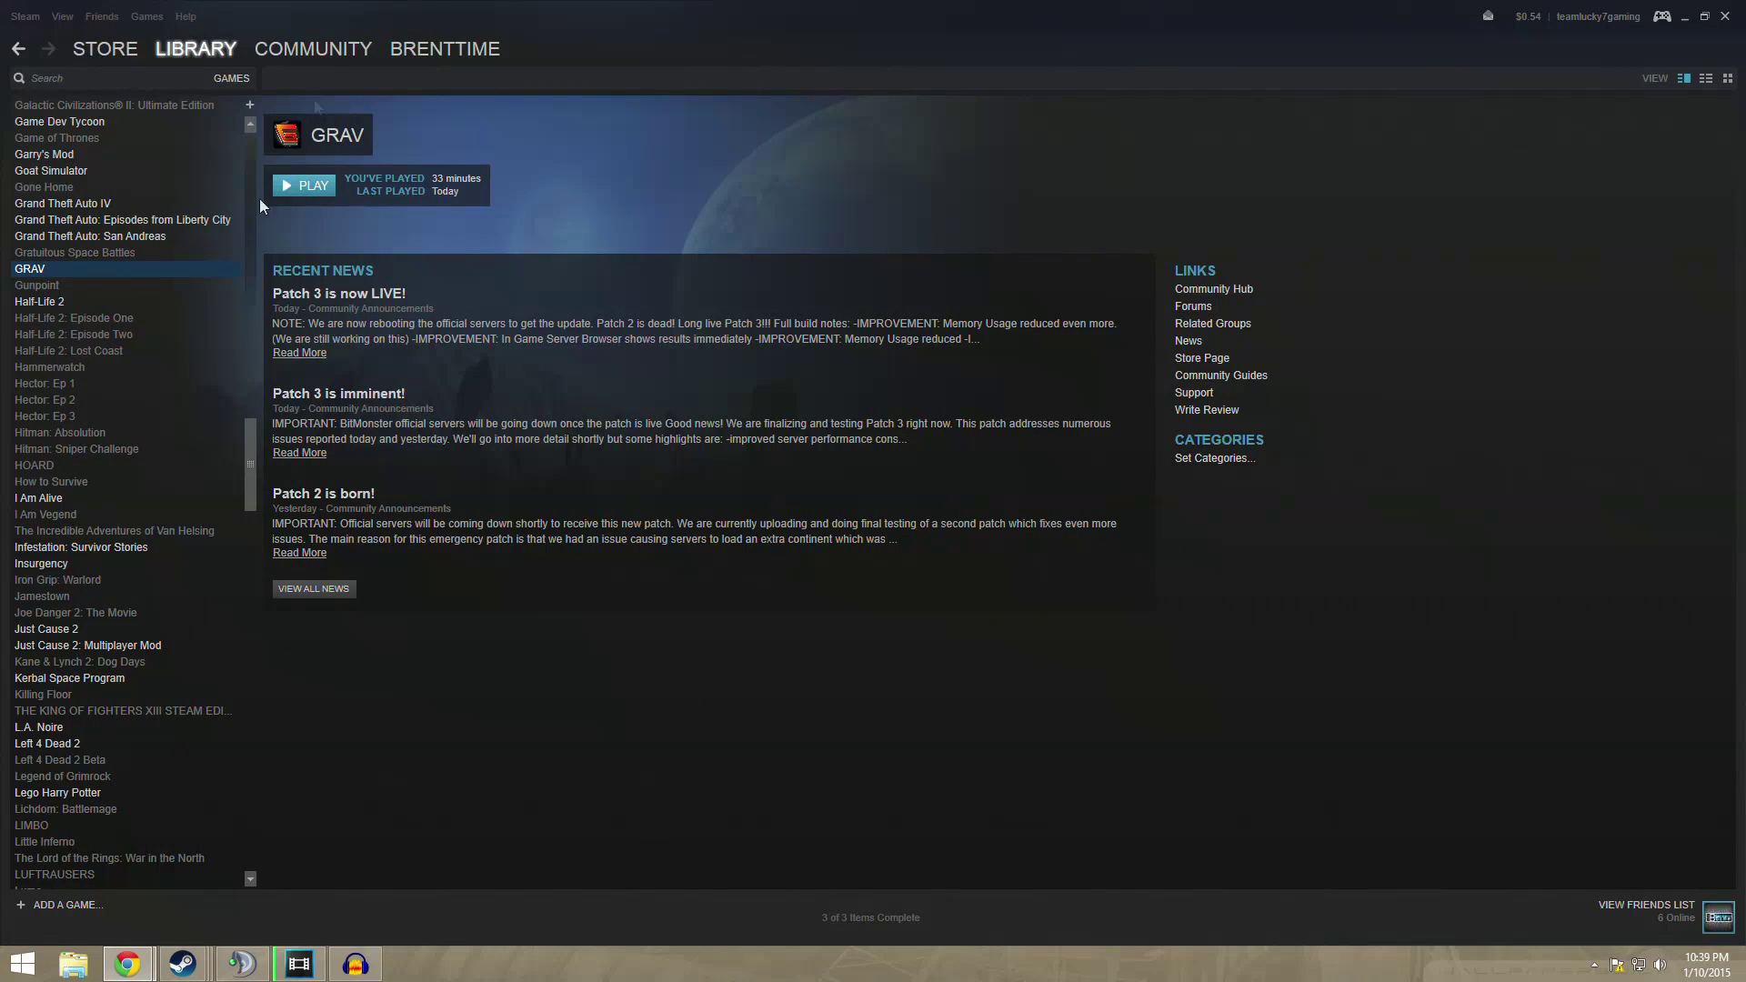
Browse GRAV's local install folder from its Properties > Local Files page
right_click(78, 273)
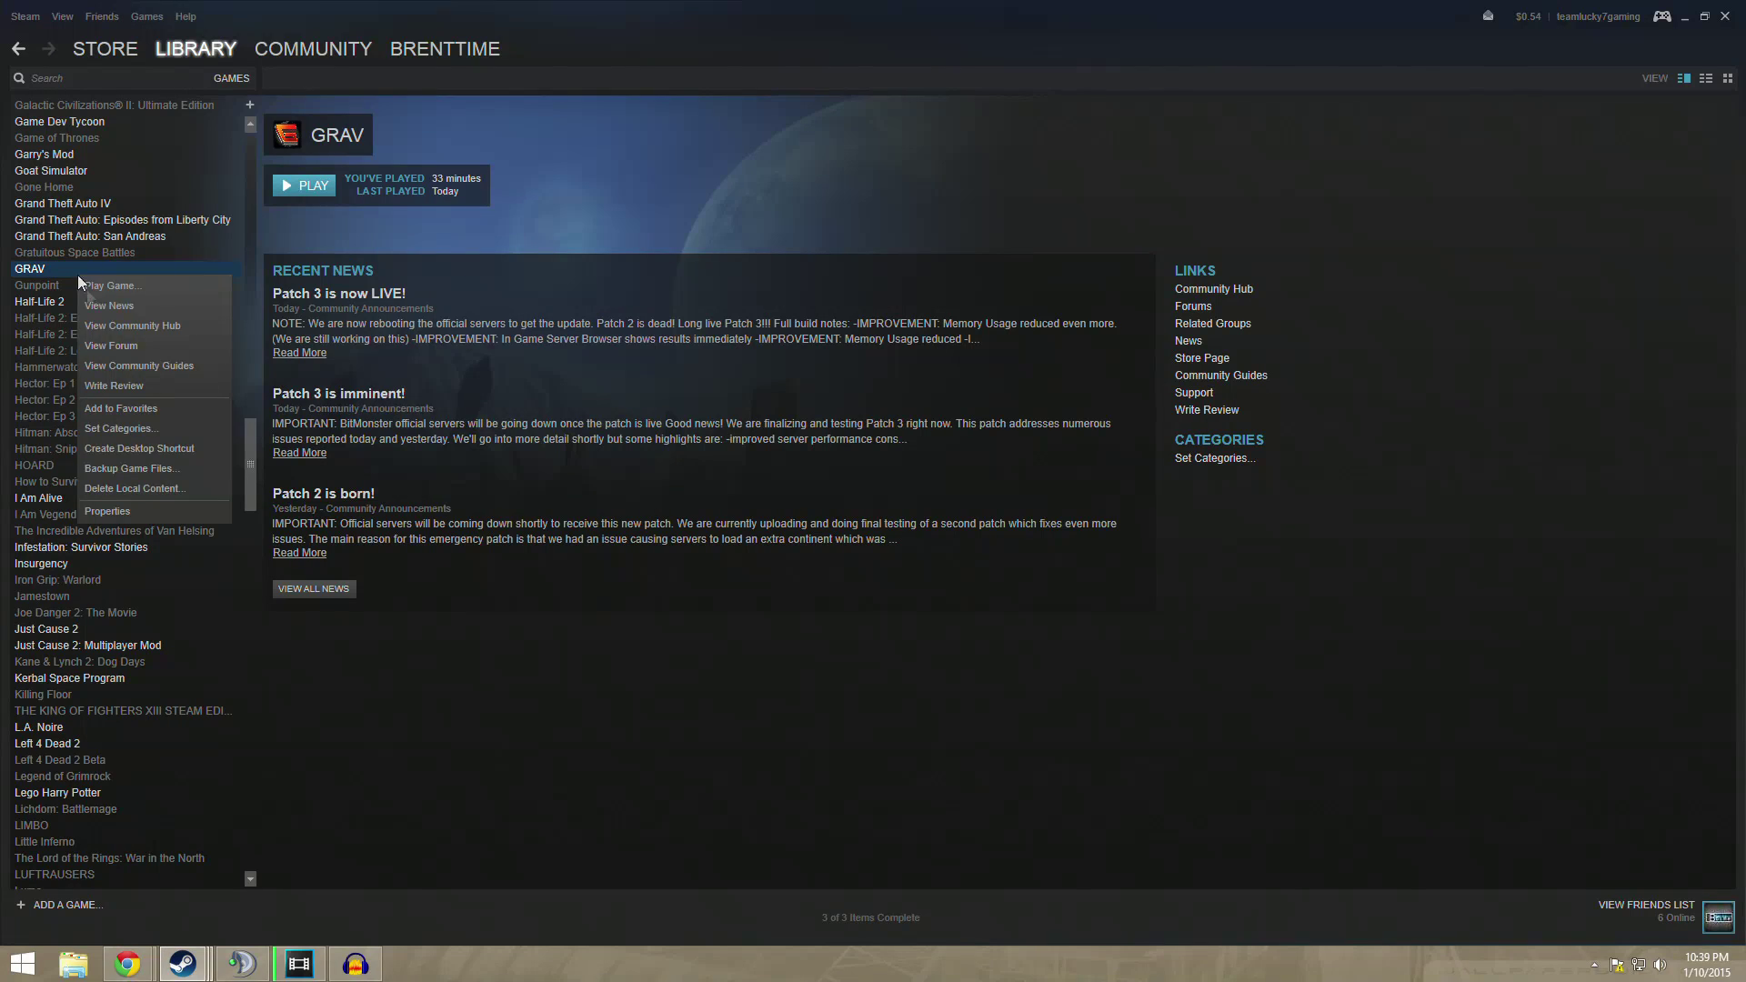
left_click(112, 512)
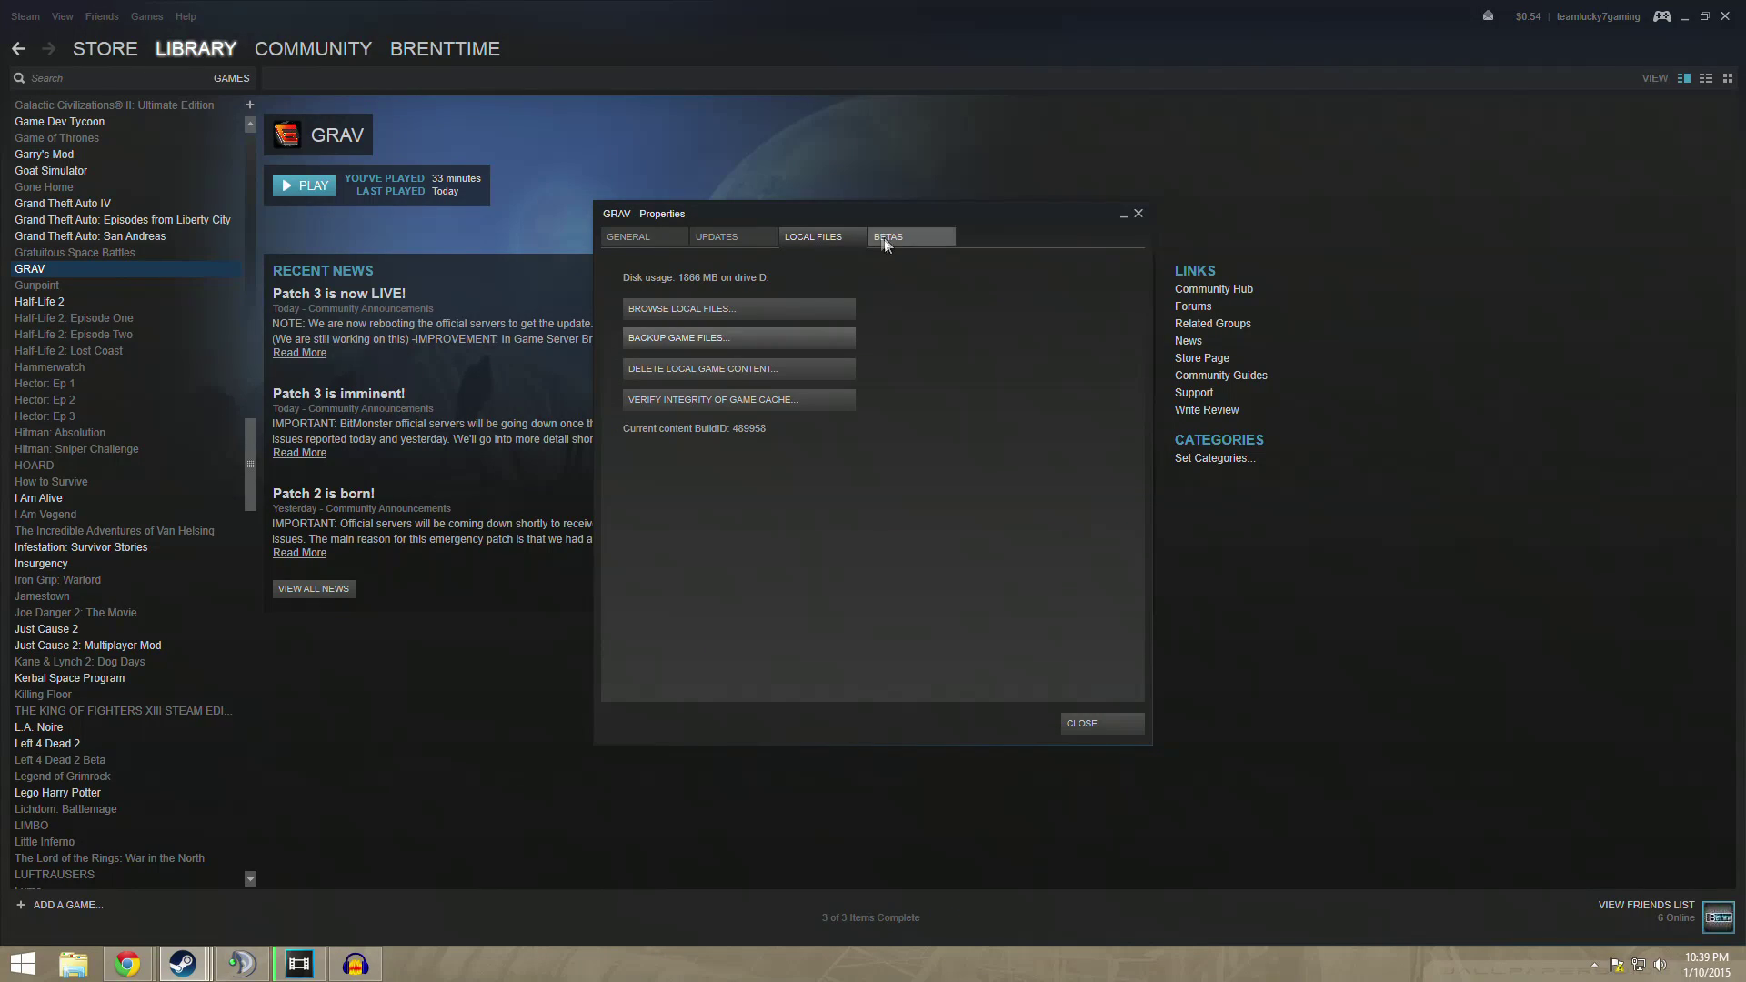
left_click(732, 309)
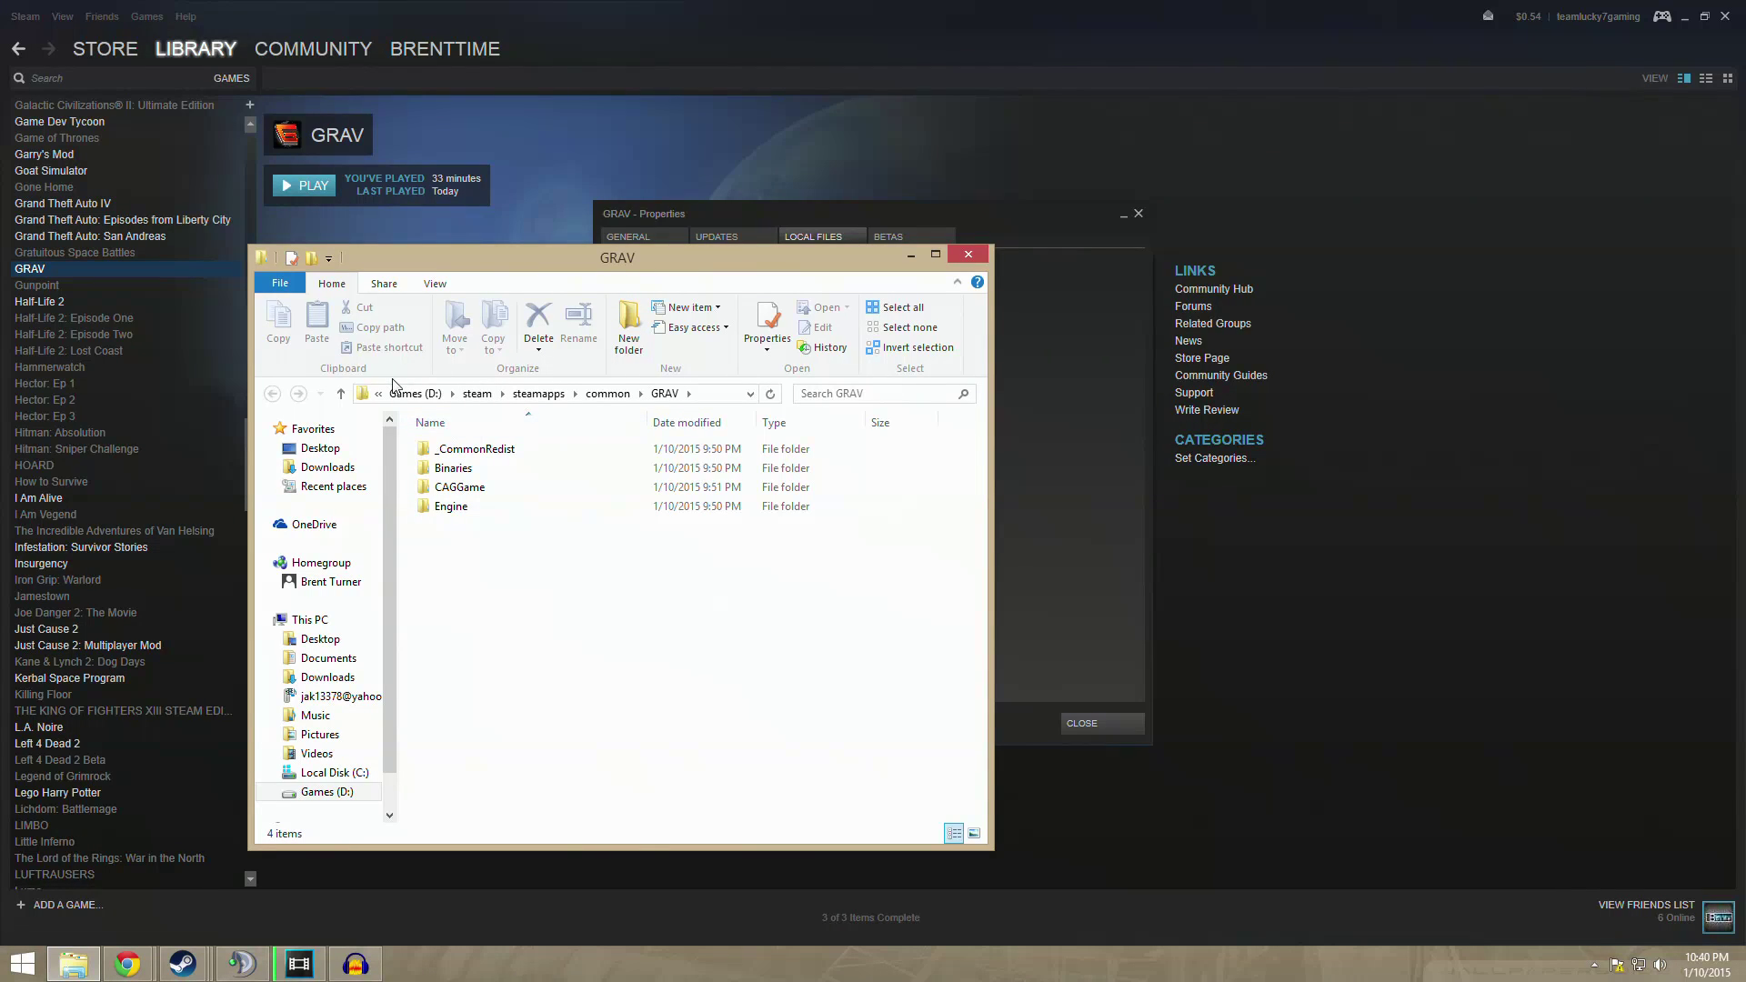
Open GRAV's Binaries\Win32 folder and maximize the window
left_click(458, 472)
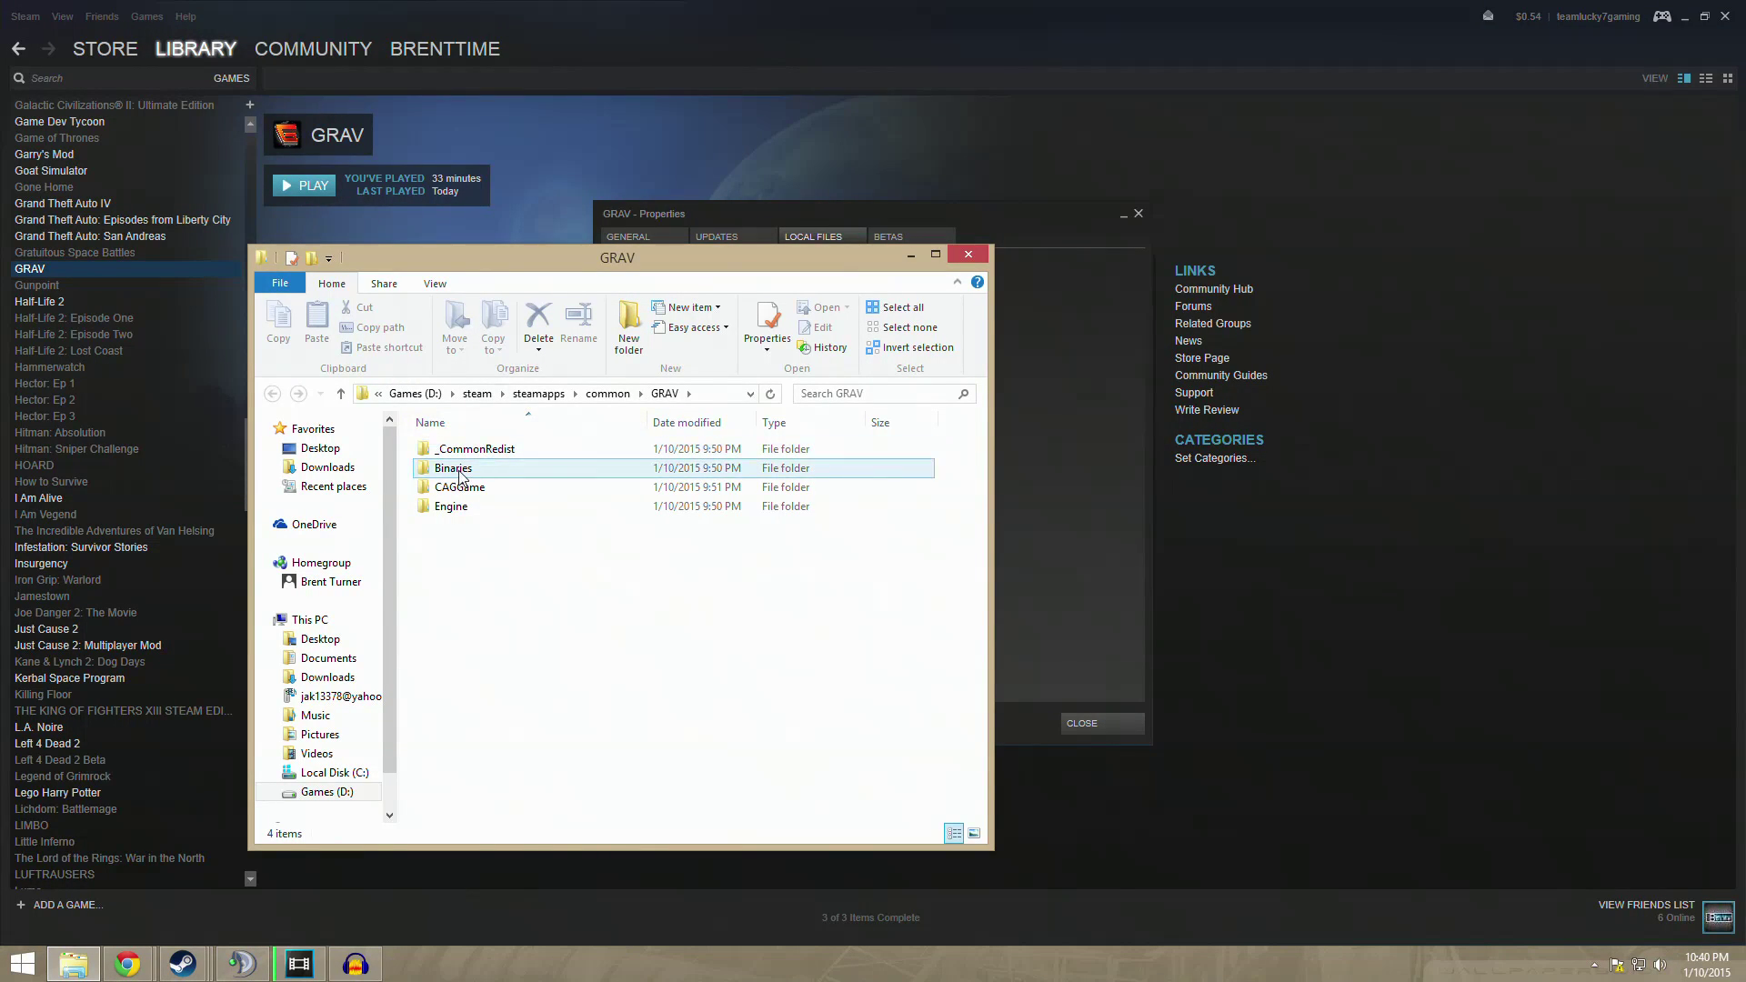
double_click(460, 472)
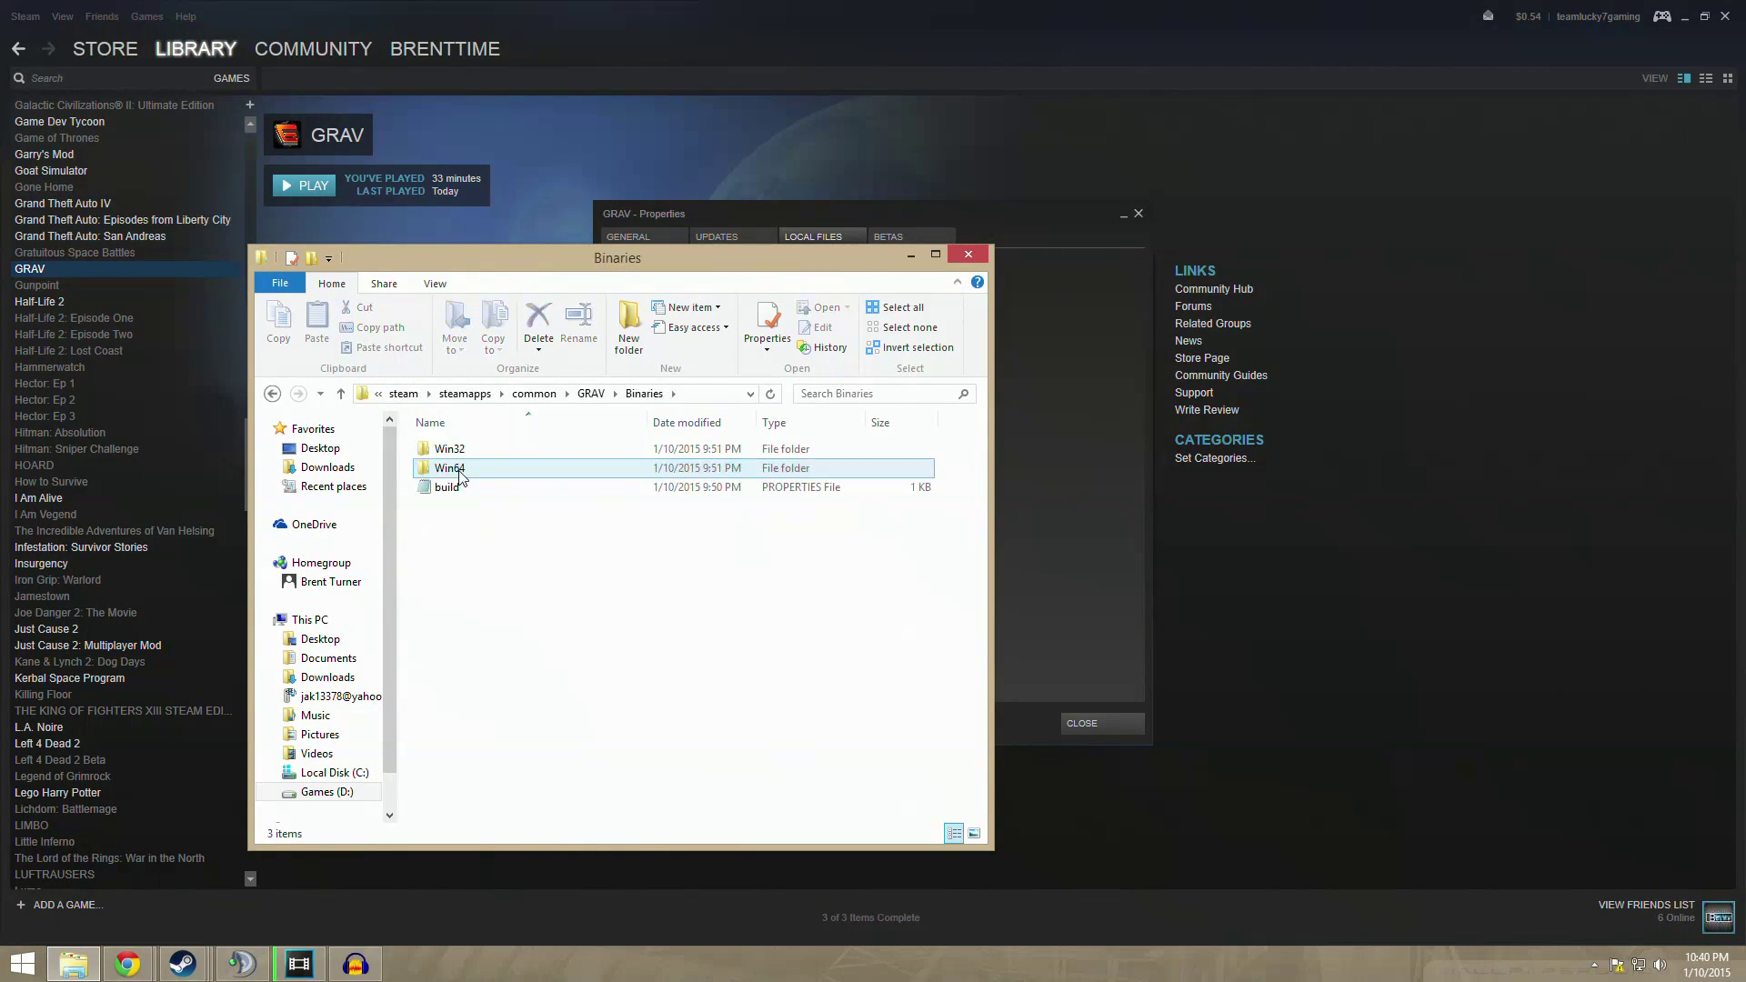
double_click(454, 453)
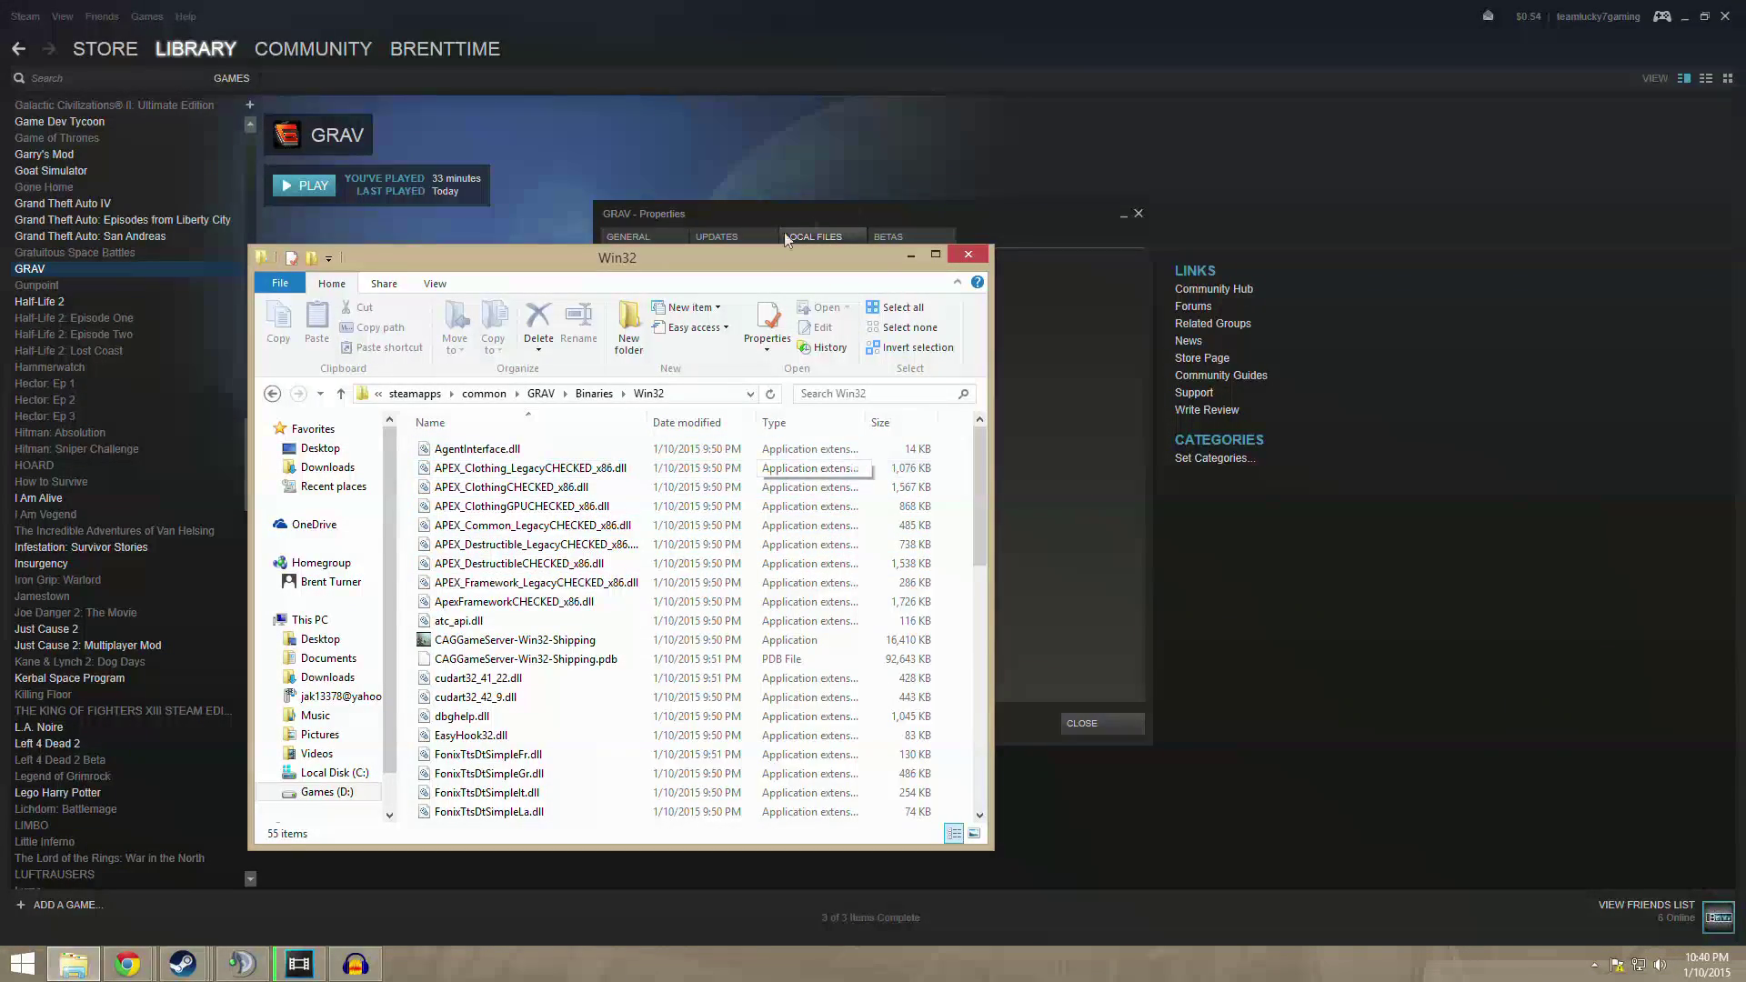
double_click(771, 261)
scroll(683, 356, "down", 3)
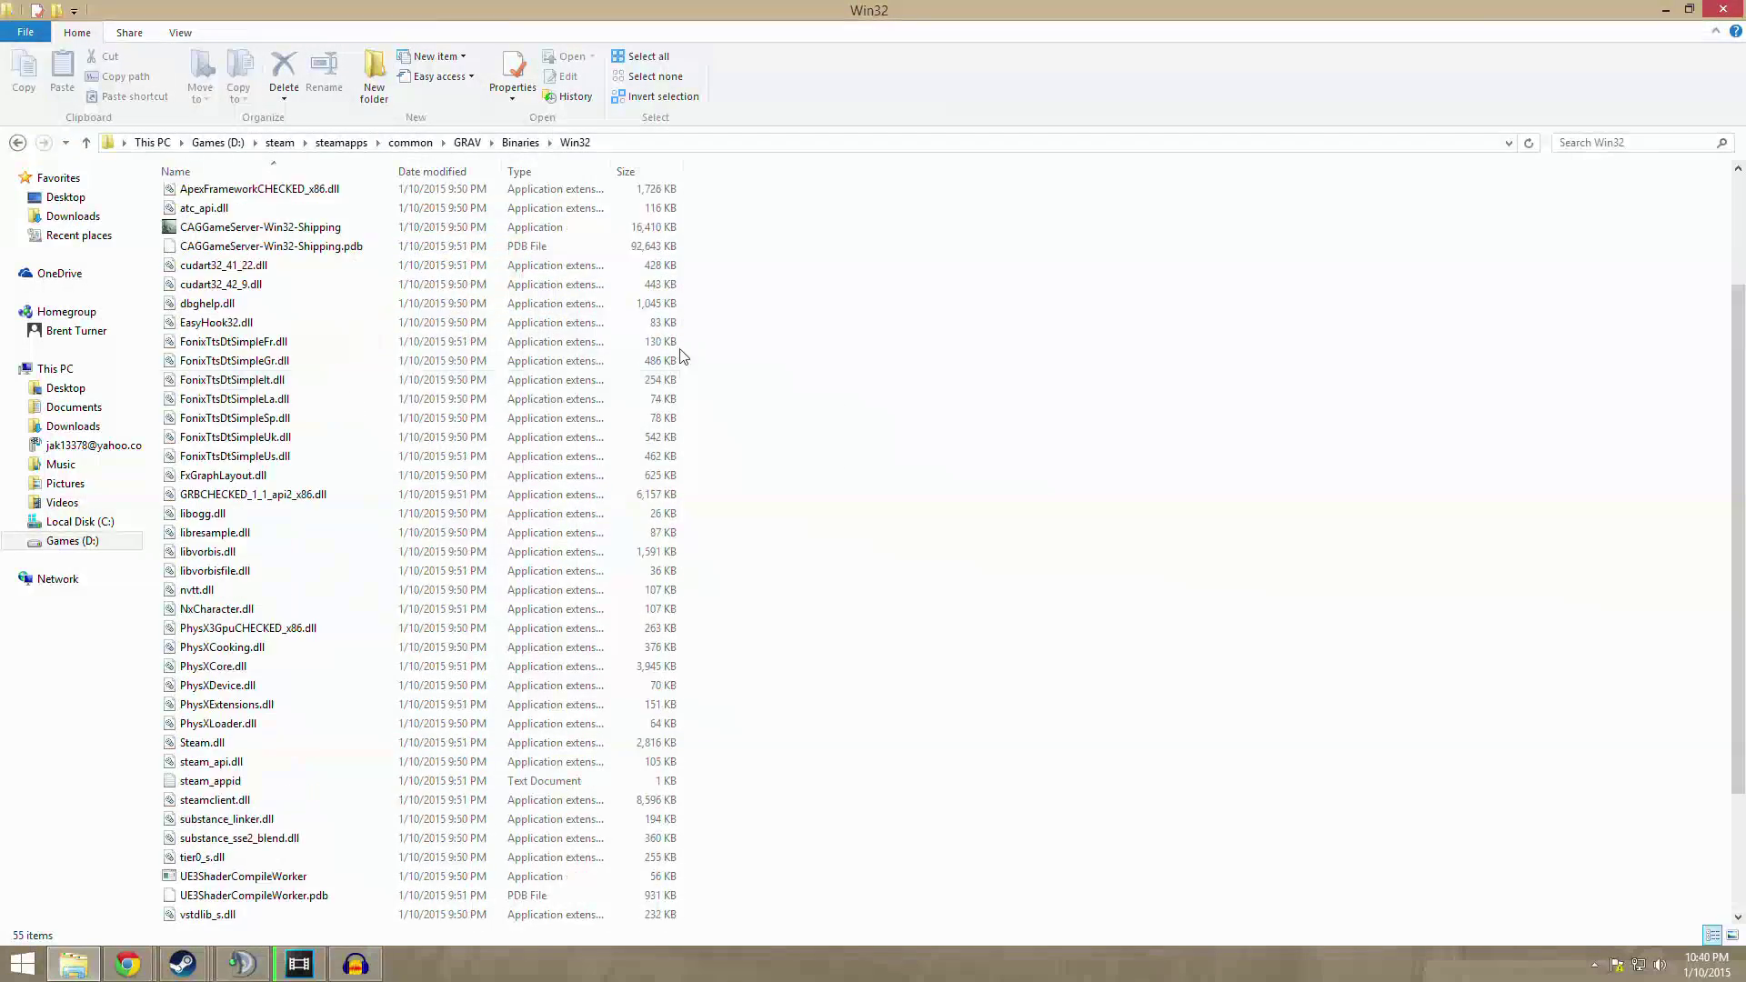
scroll(682, 355, "up", 3)
Create a new text document named SERVER in Win32
right_click(793, 254)
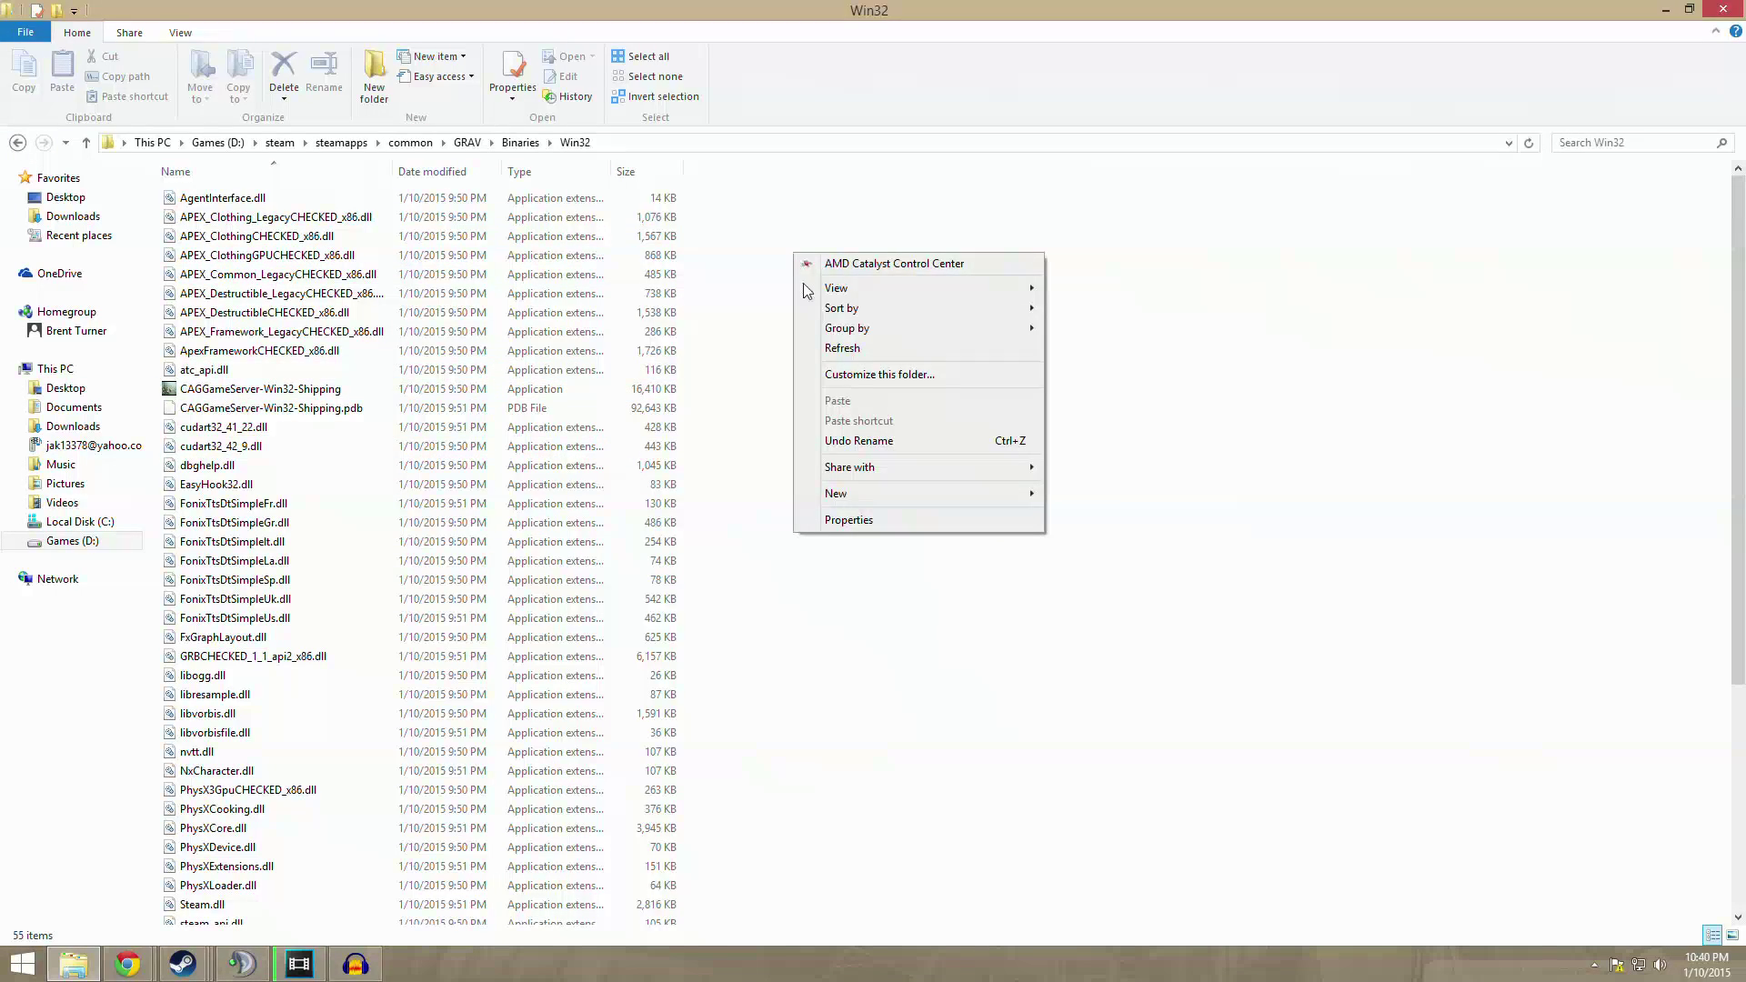
mouse_move(834, 493)
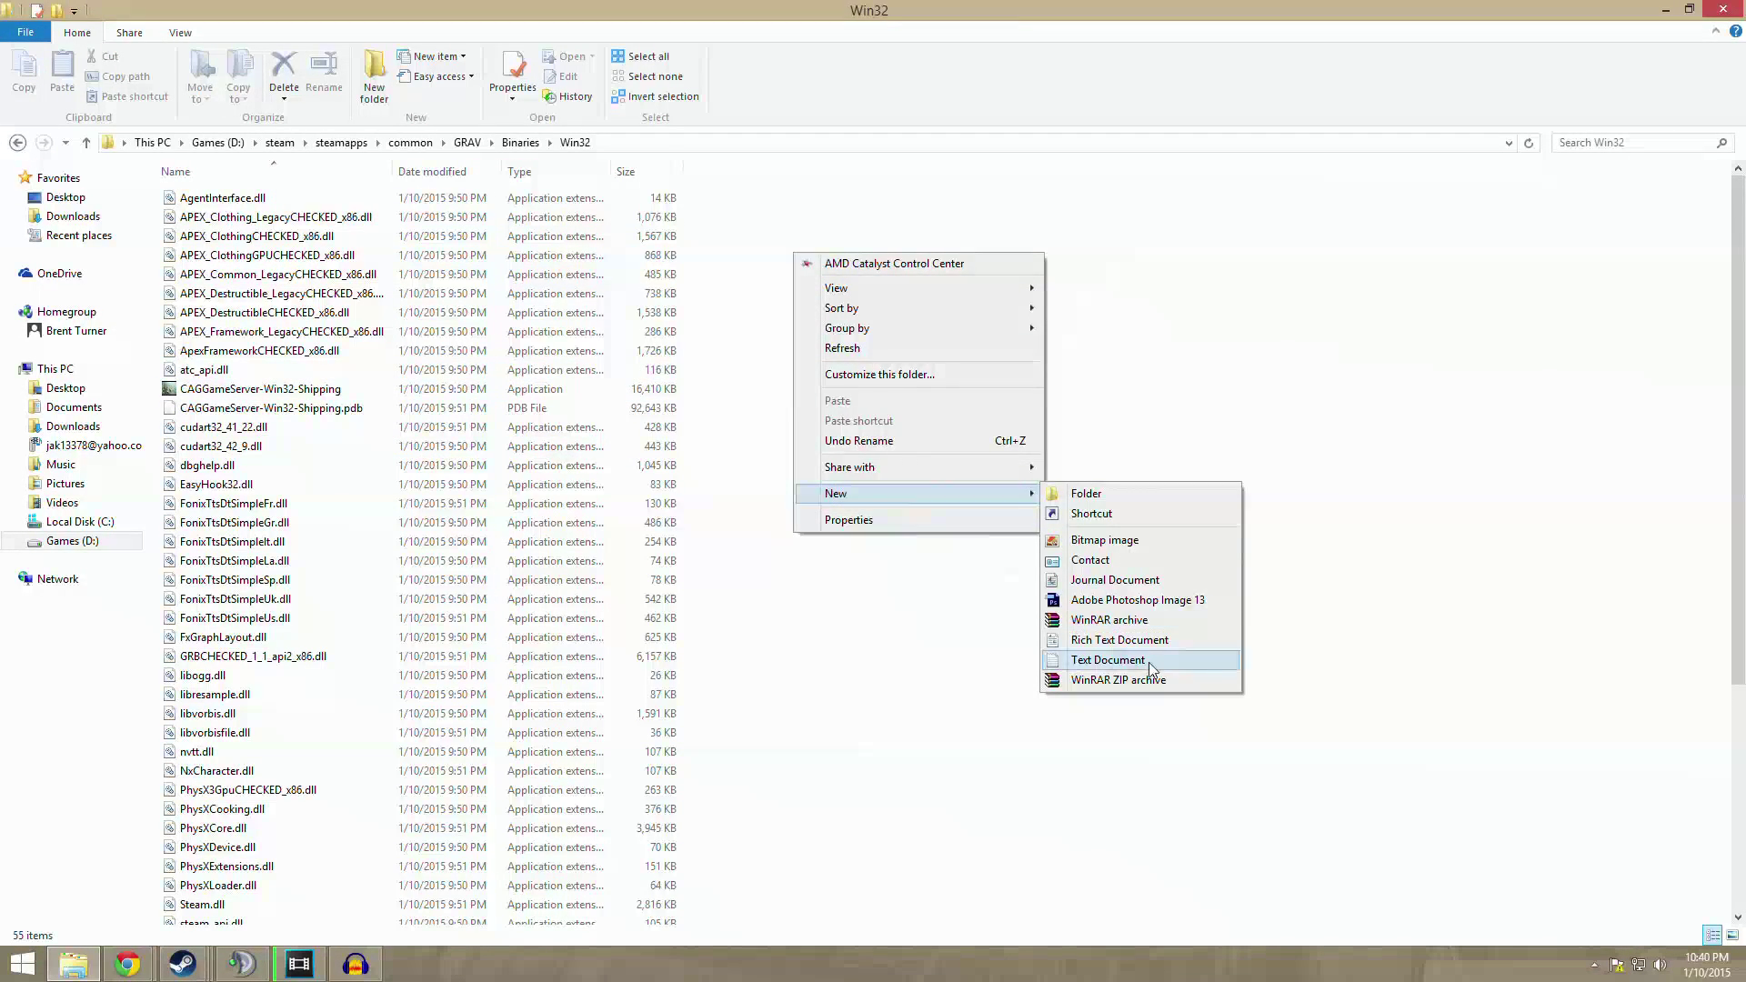
left_click(1150, 661)
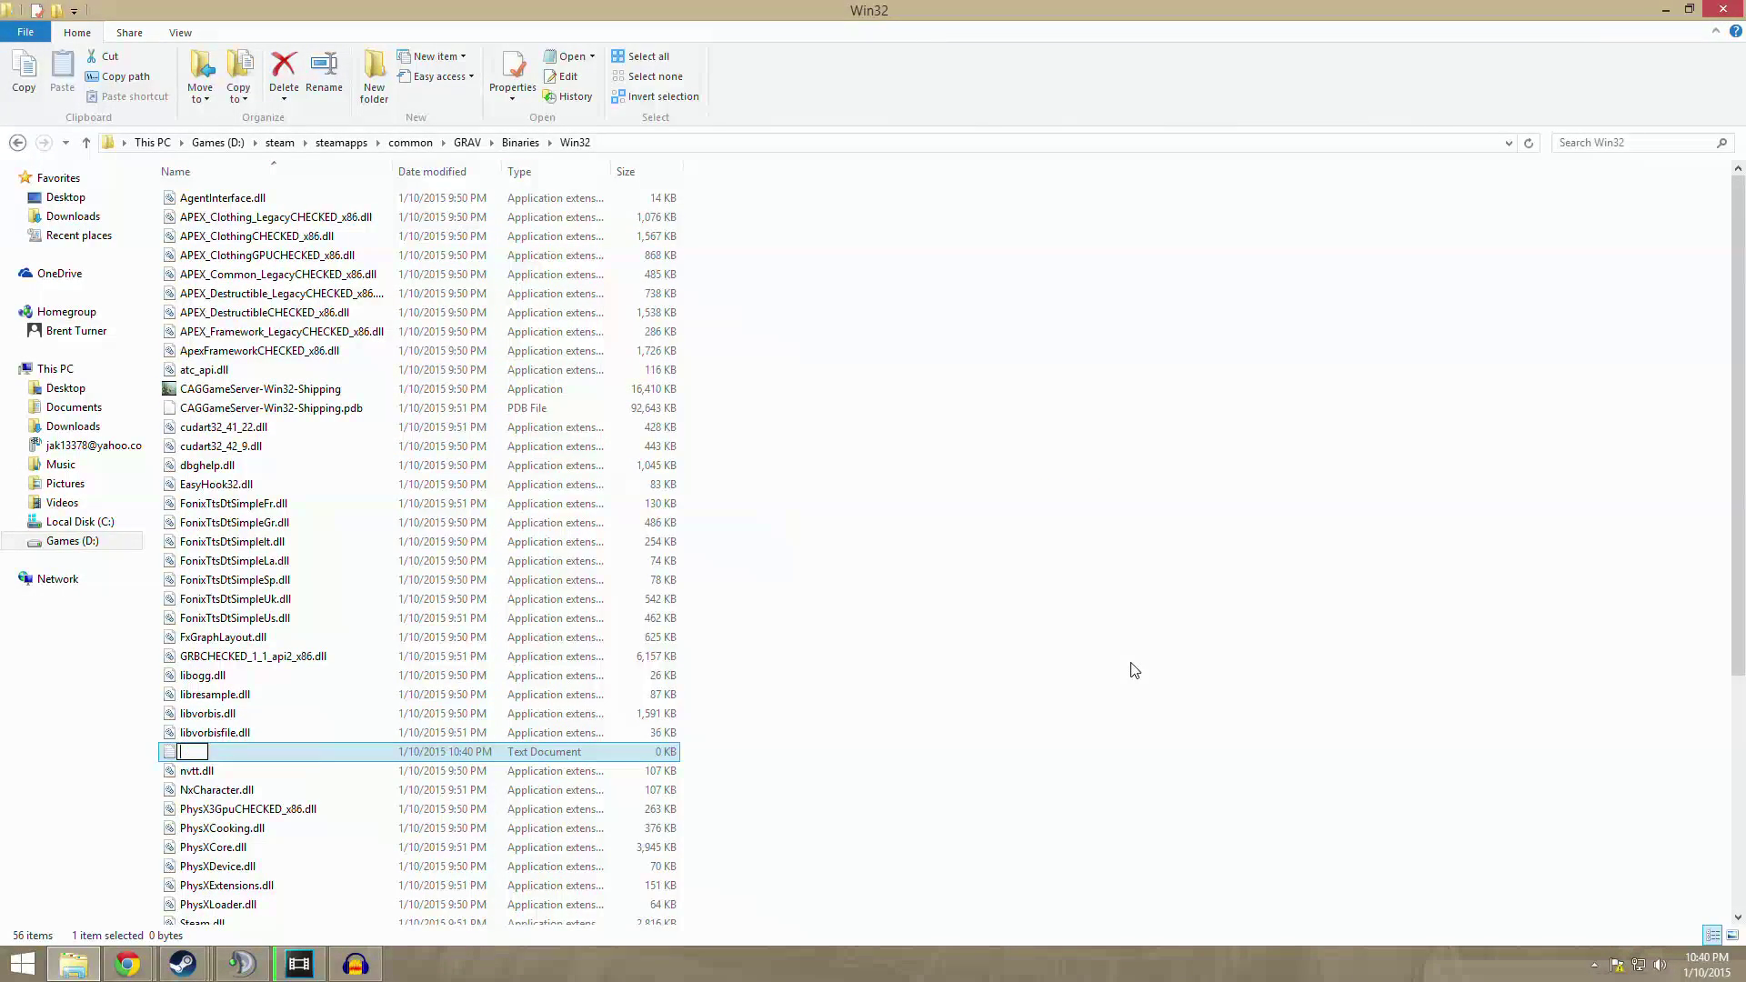
type("S")
type("ER")
type("VER")
key("Return")
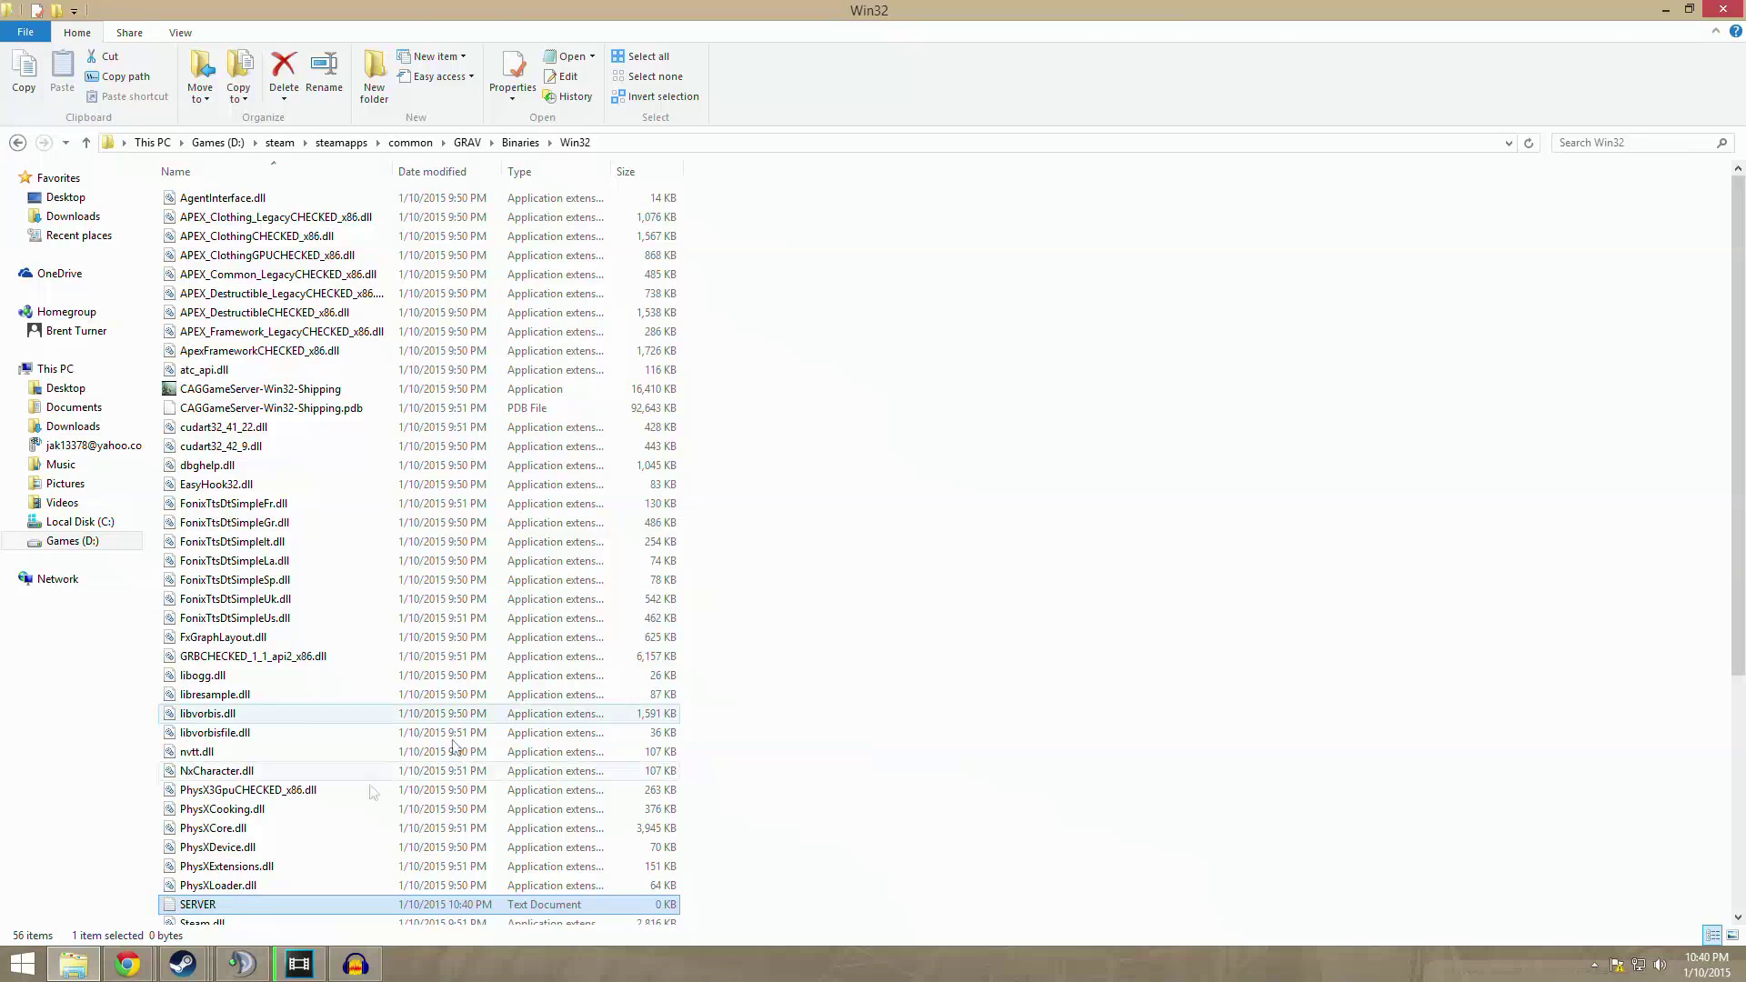
Rename the file via SERVEAR and ASERVER to AASERVER so it sorts first
right_click(233, 905)
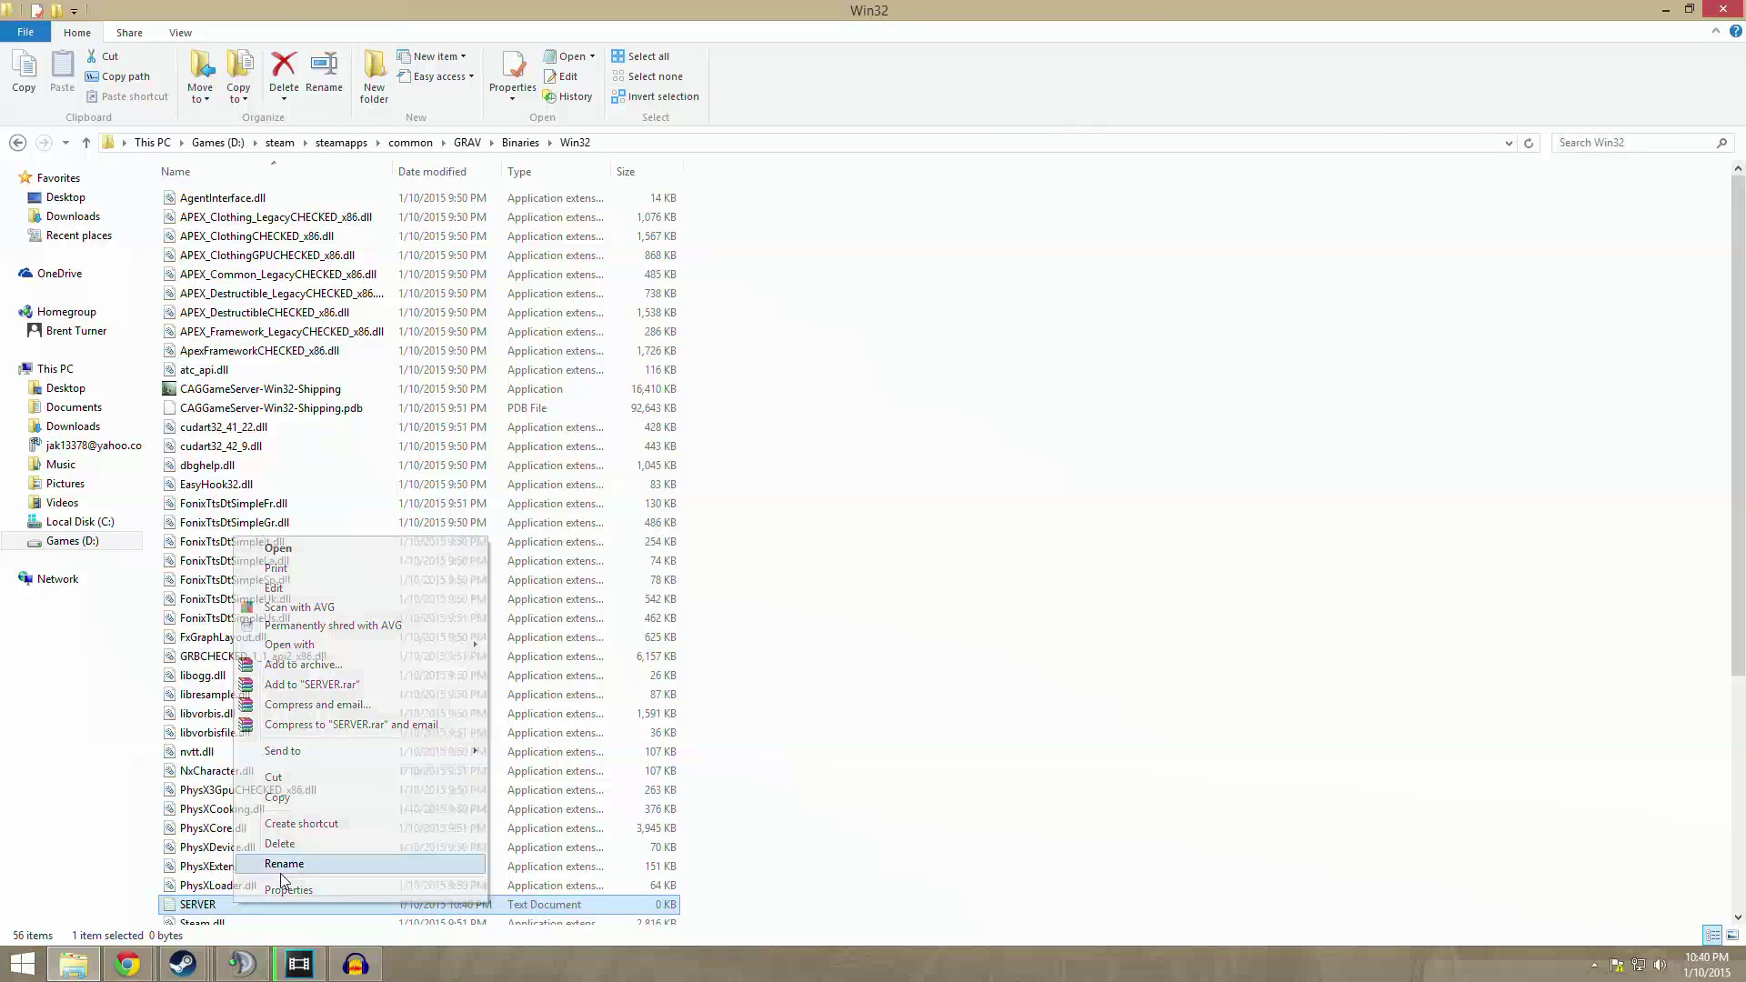
left_click(284, 864)
key("Right")
key("Left")
type("A")
key("Return")
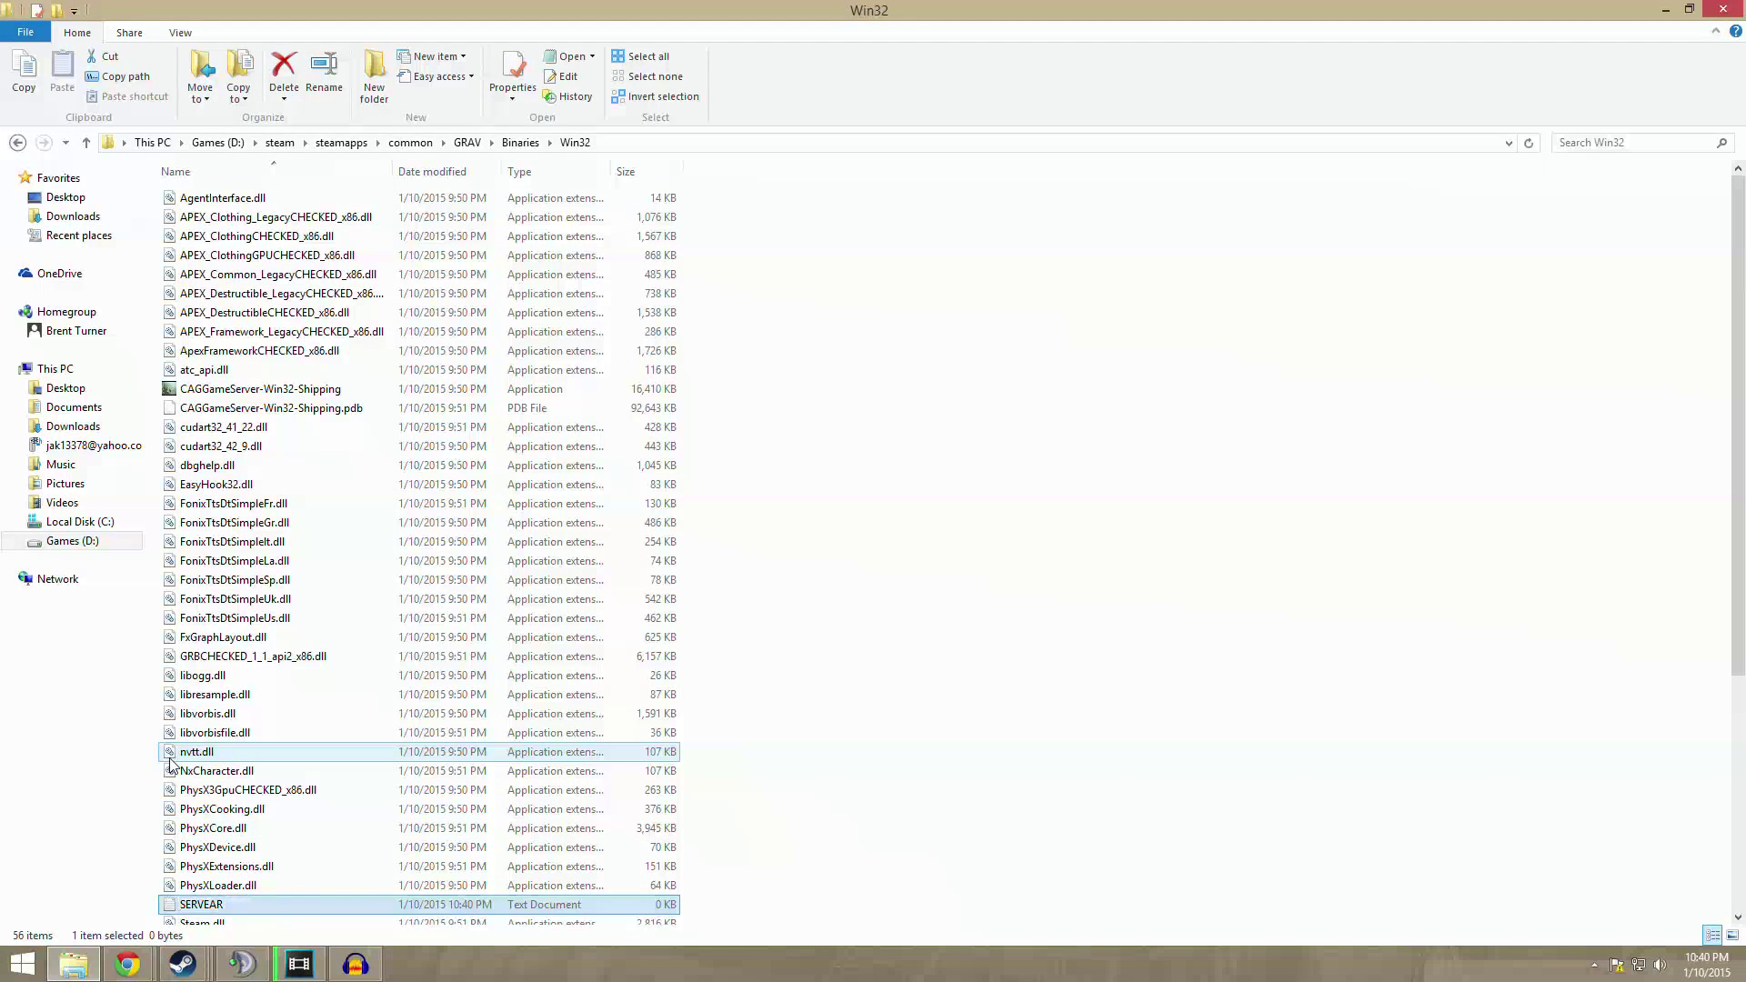
right_click(289, 906)
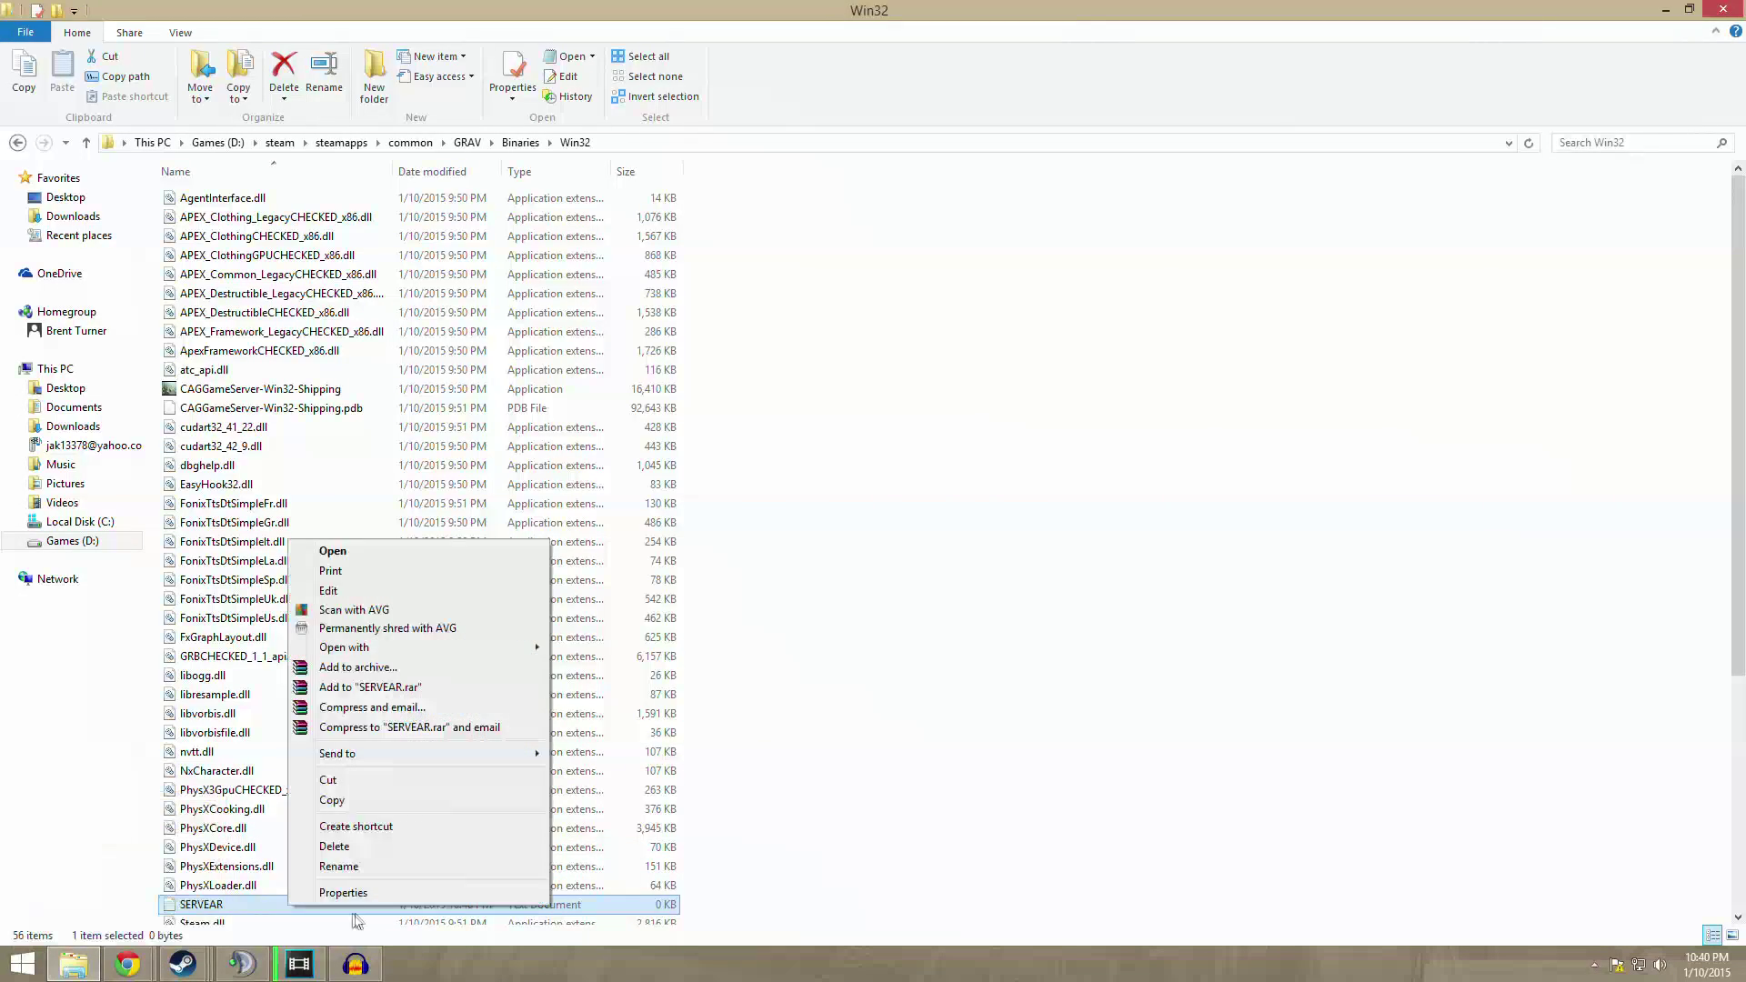
left_click(340, 868)
type("ASERVER")
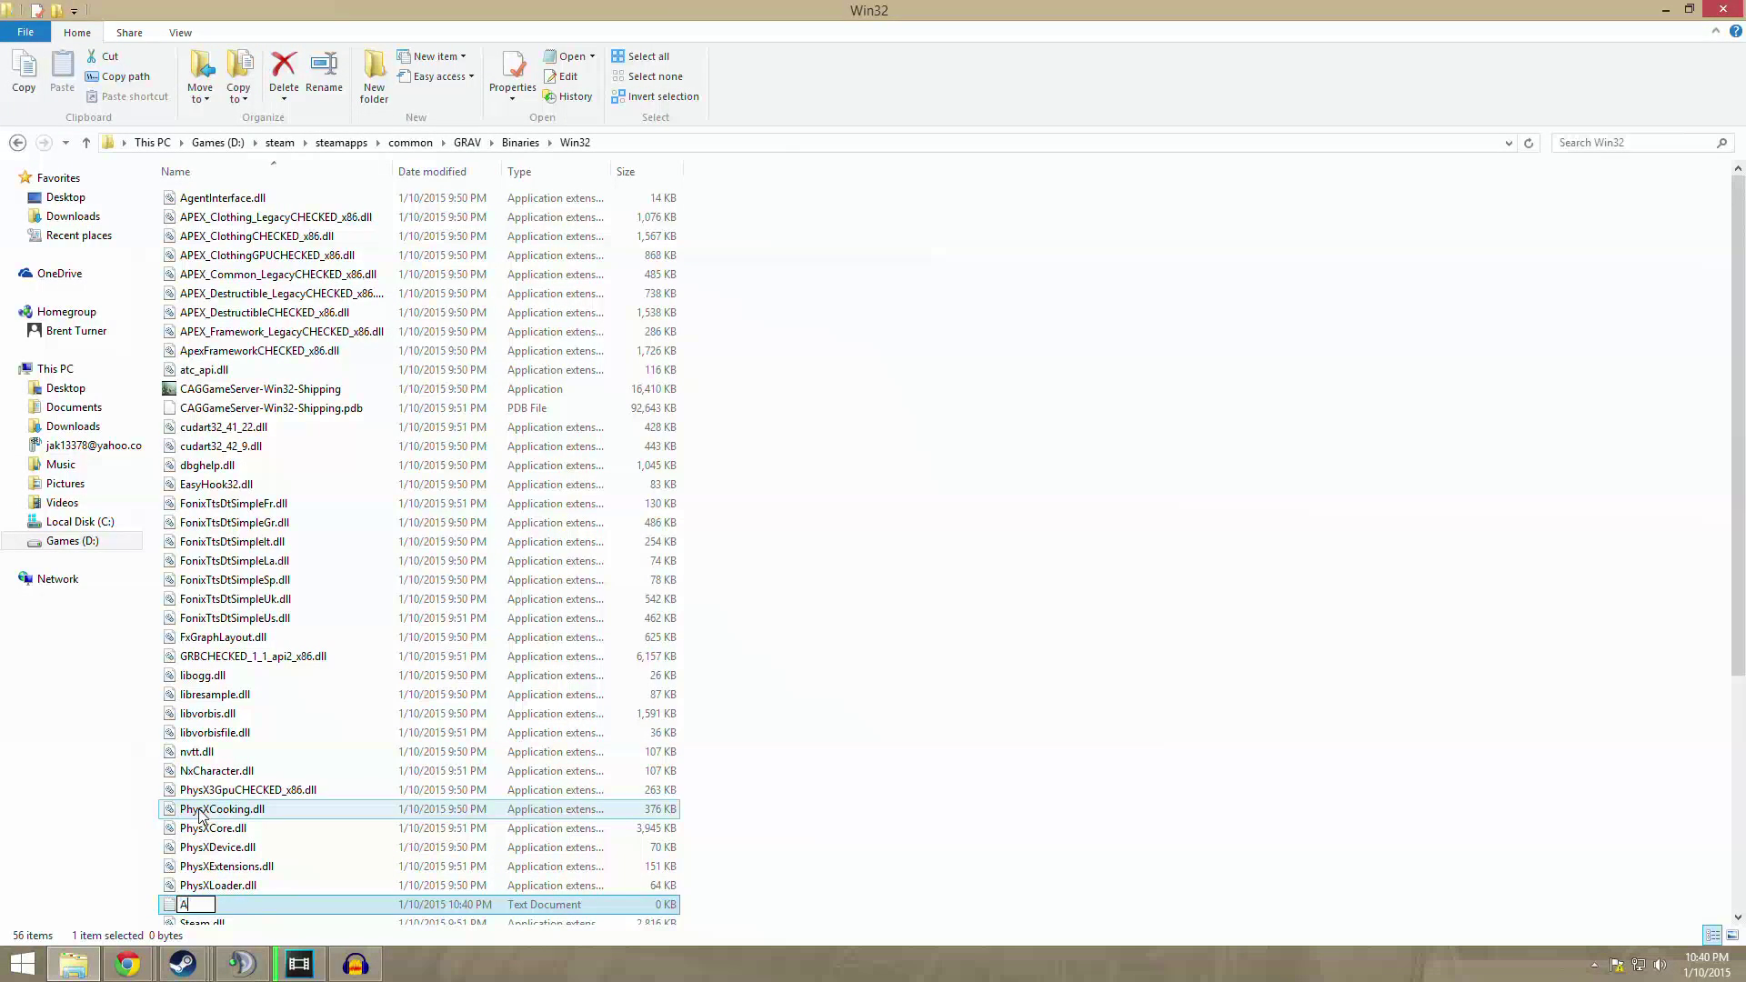
key("Return")
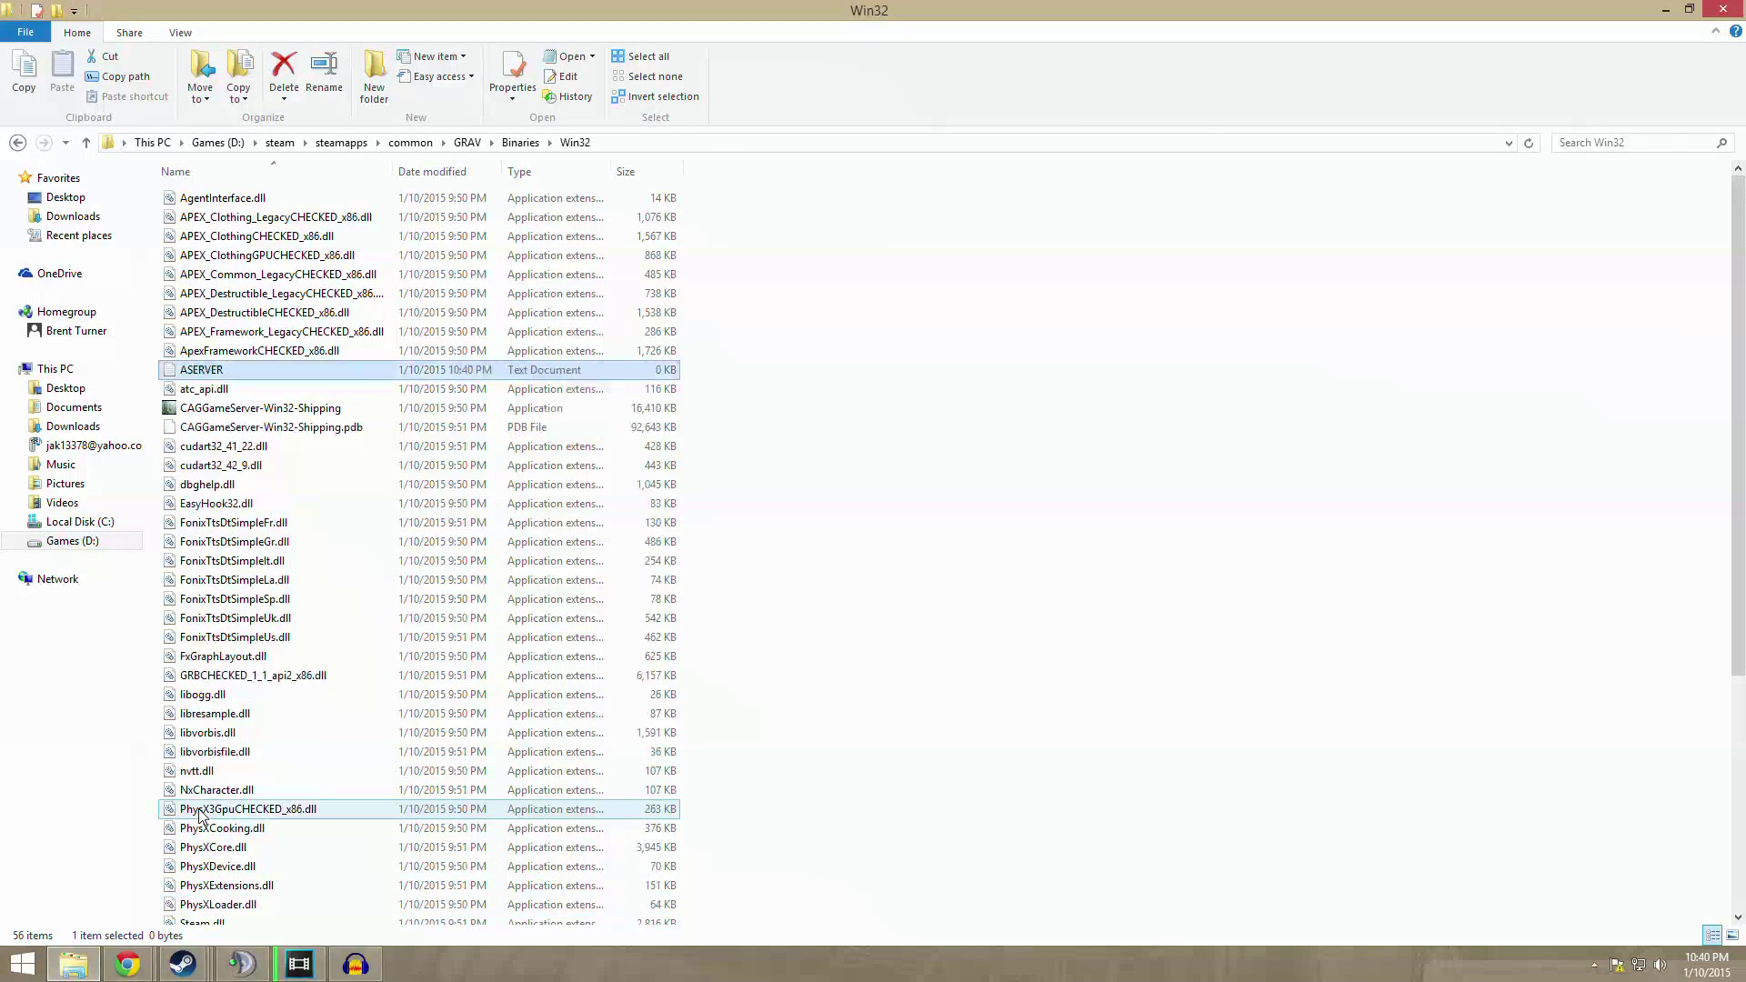
right_click(227, 369)
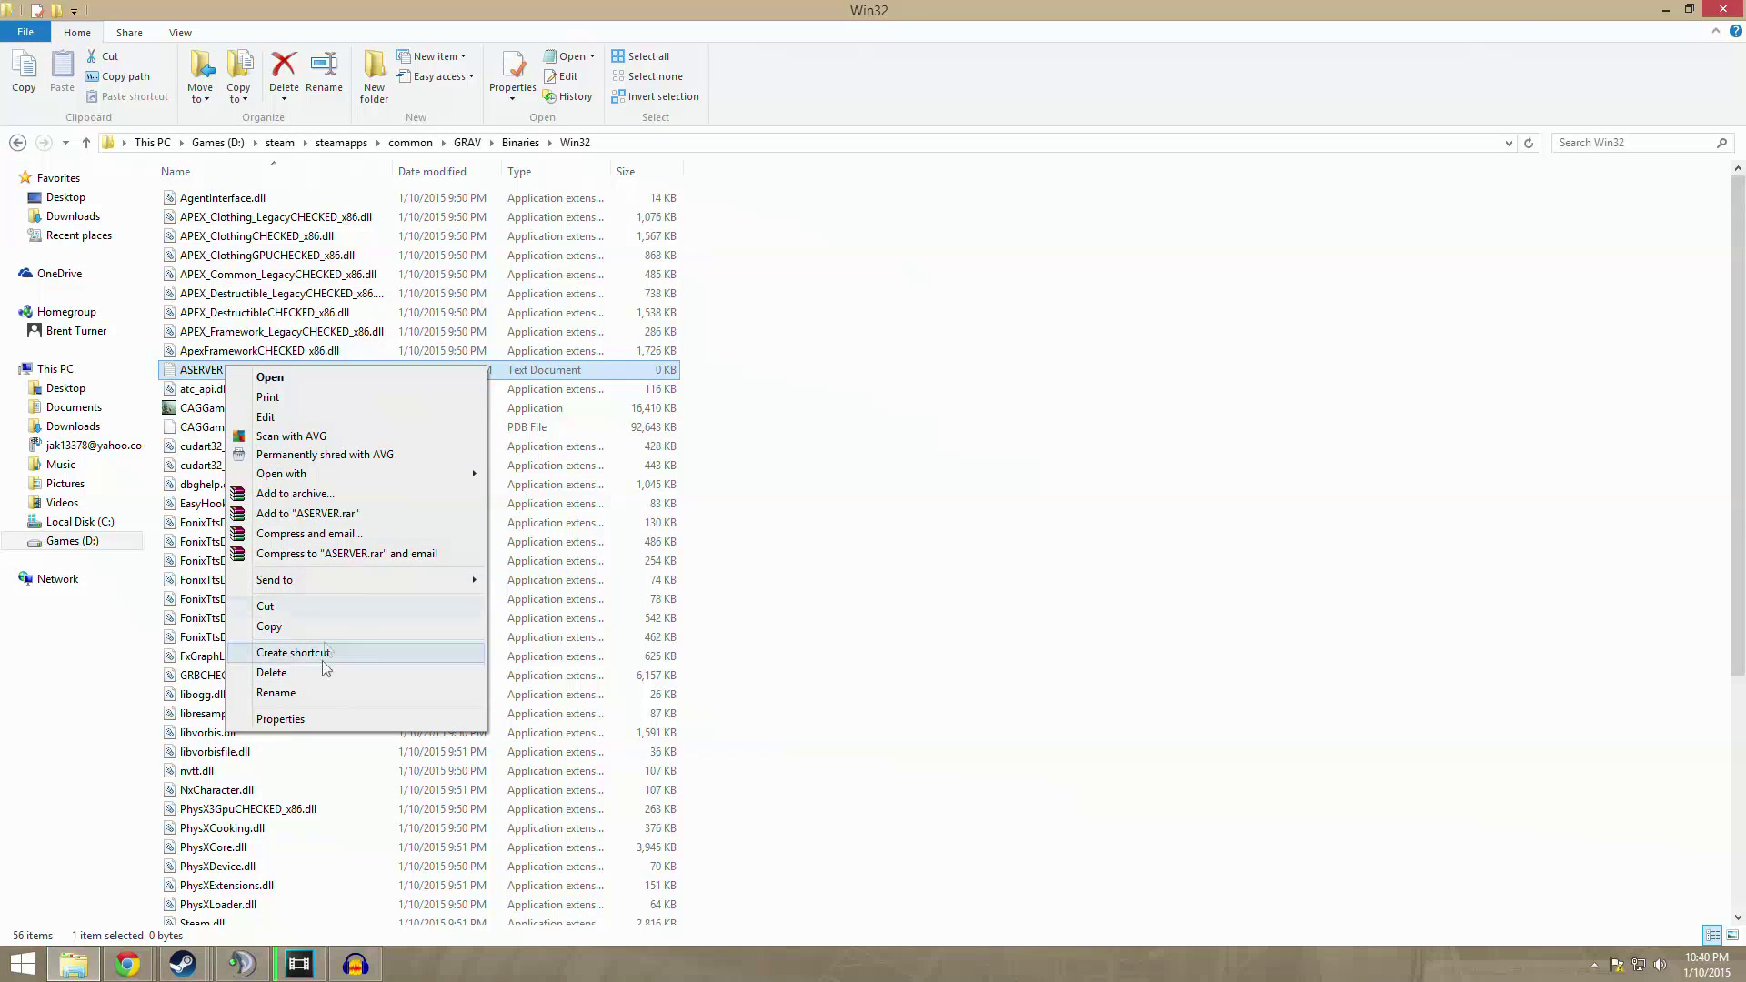
left_click(290, 693)
key("Home")
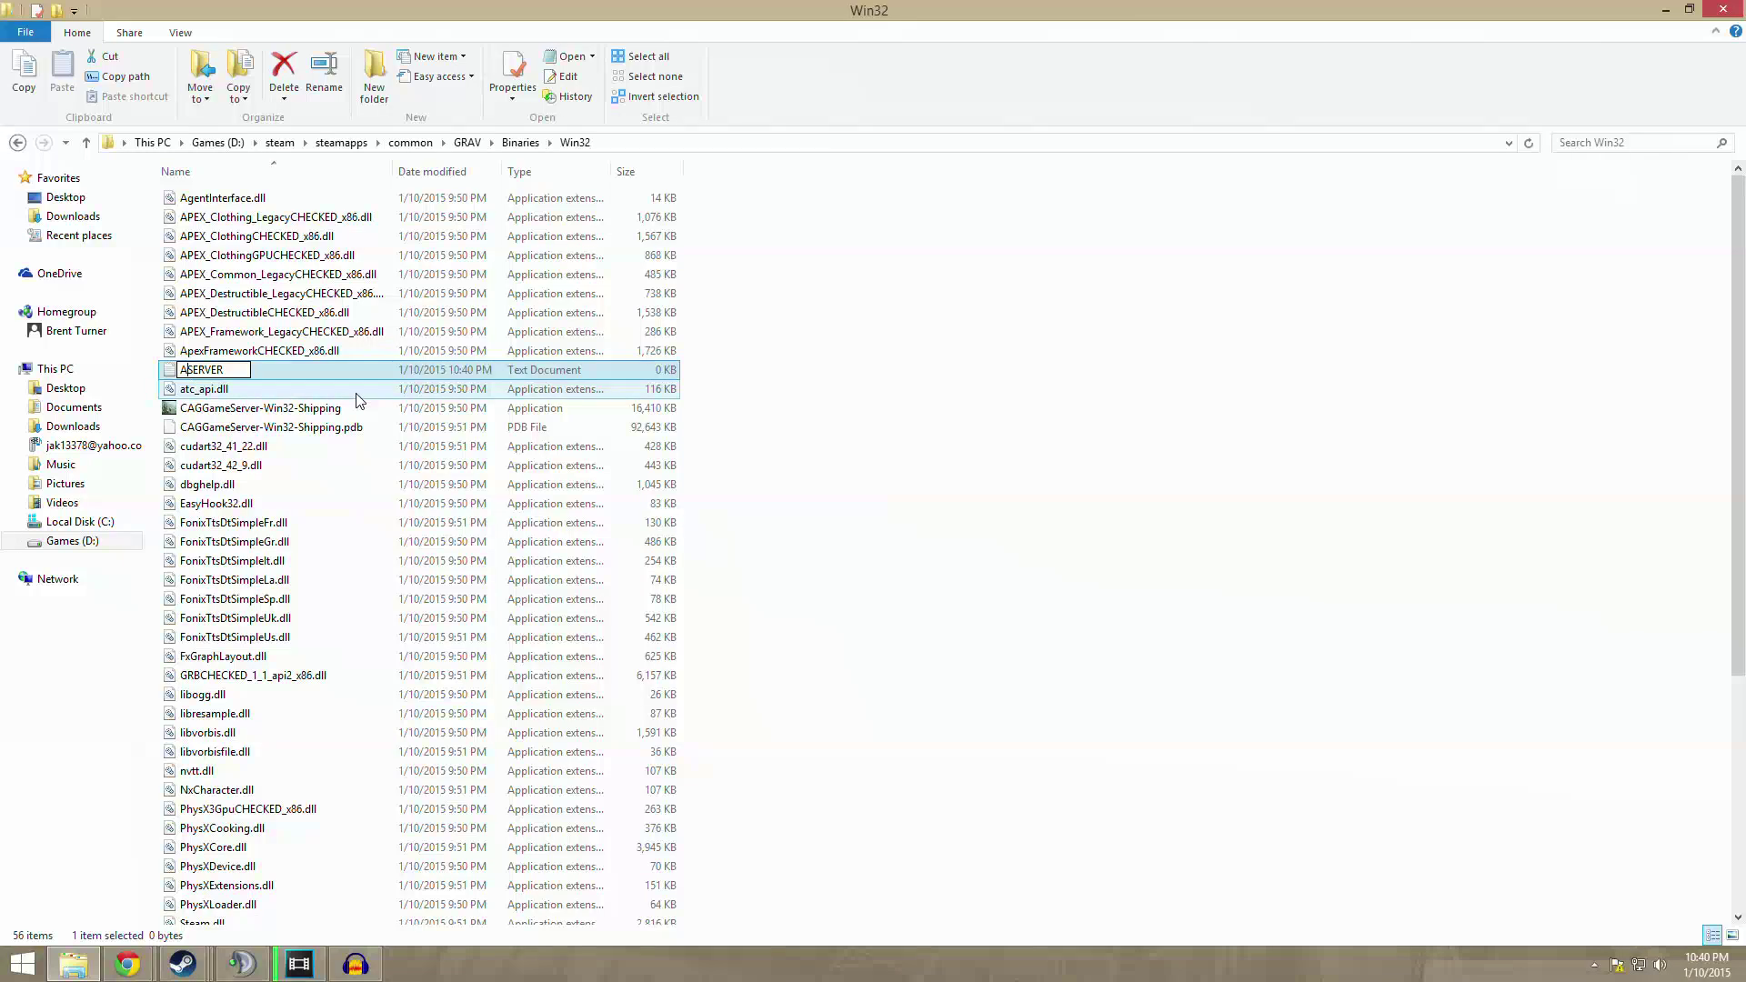
type("A")
key("Return")
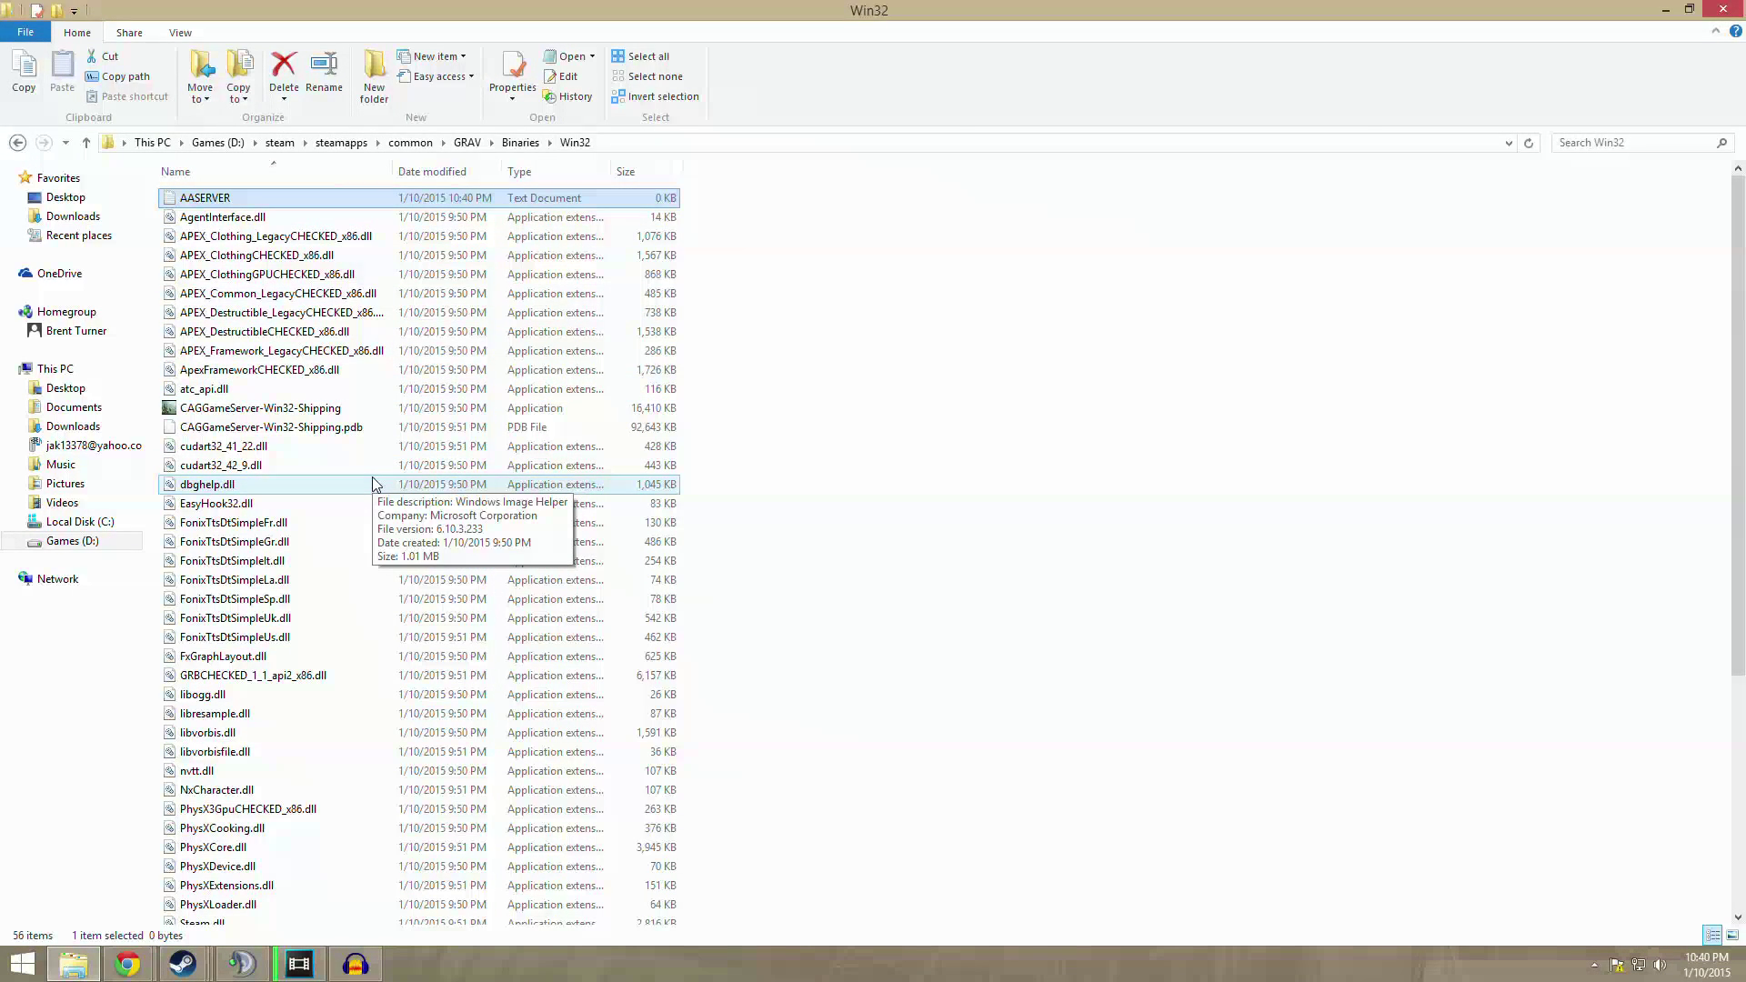
Open the blank AASERVER file in Notepad
left_click(253, 199)
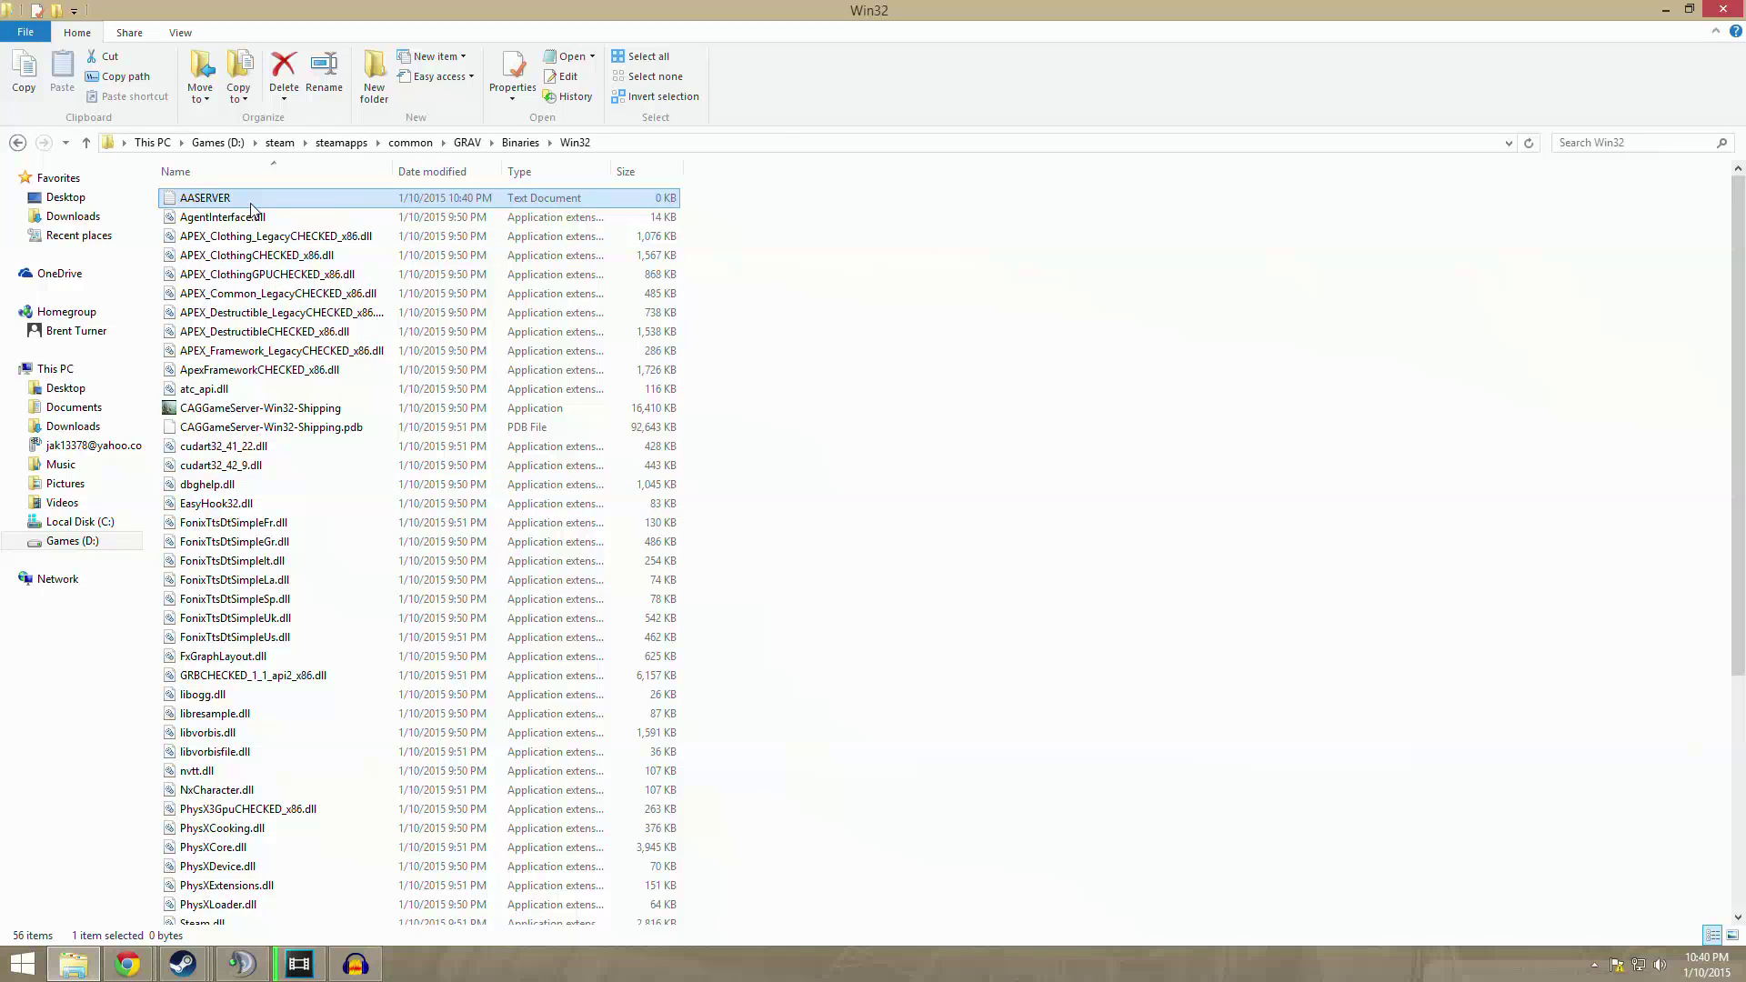
left_click(282, 206)
right_click(308, 200)
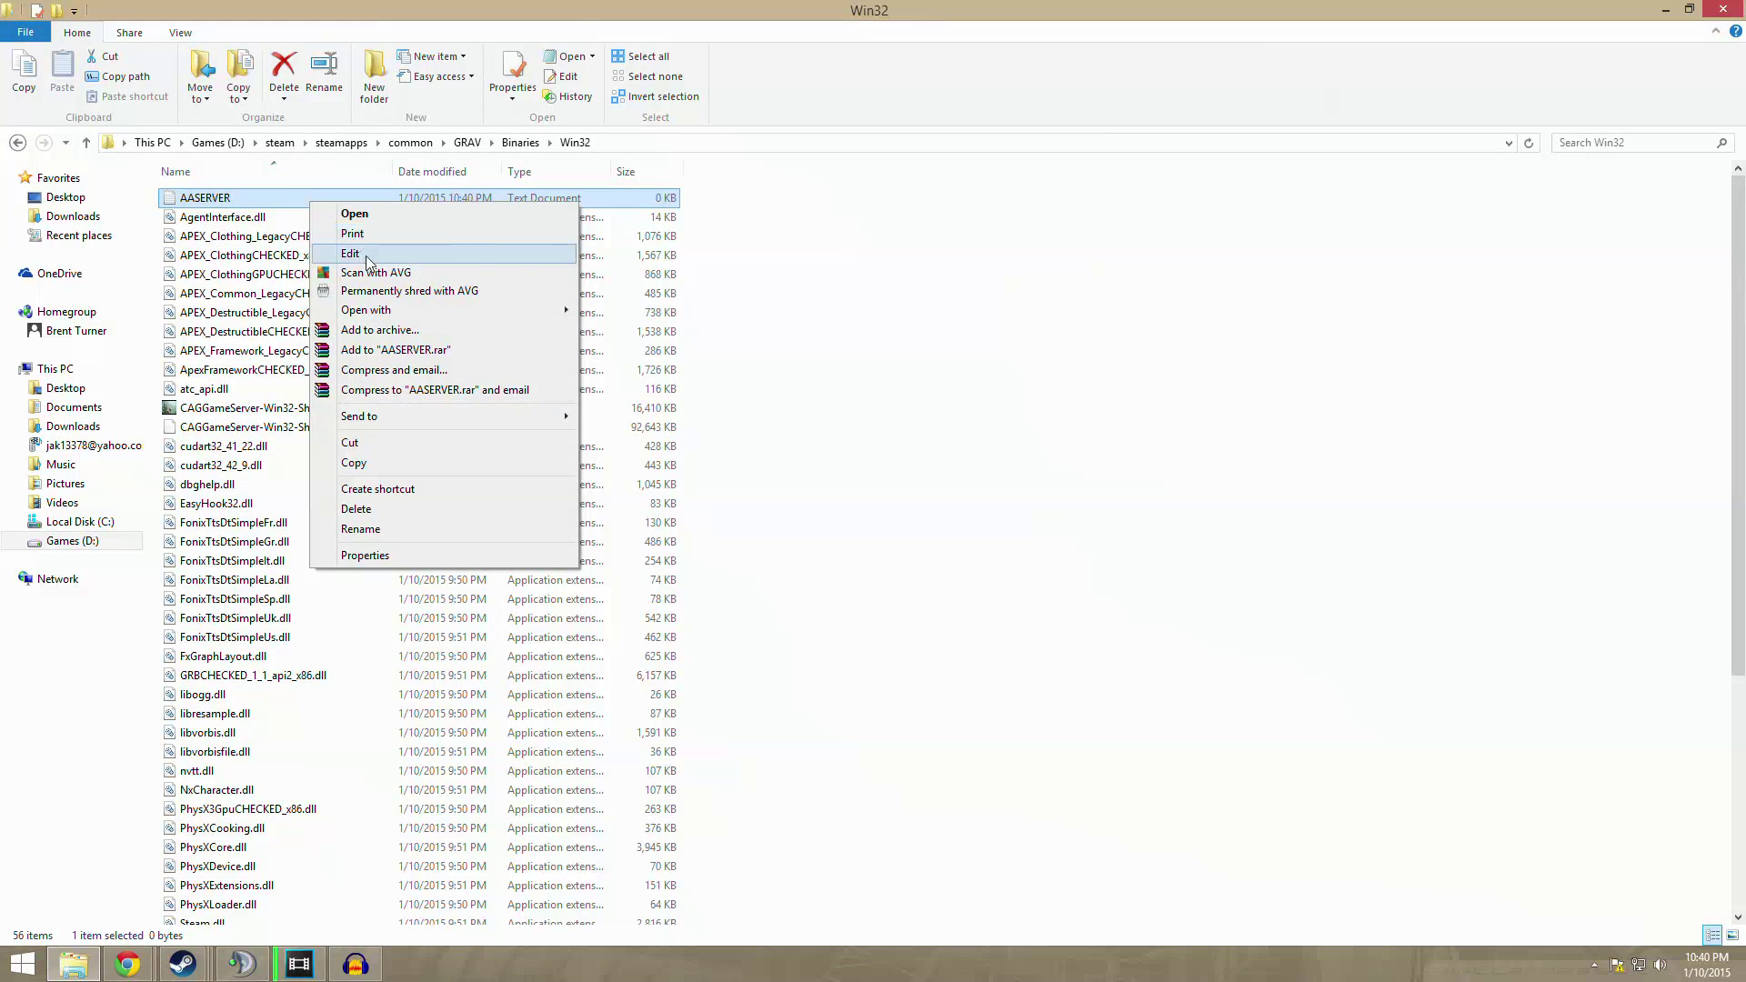
left_click(352, 255)
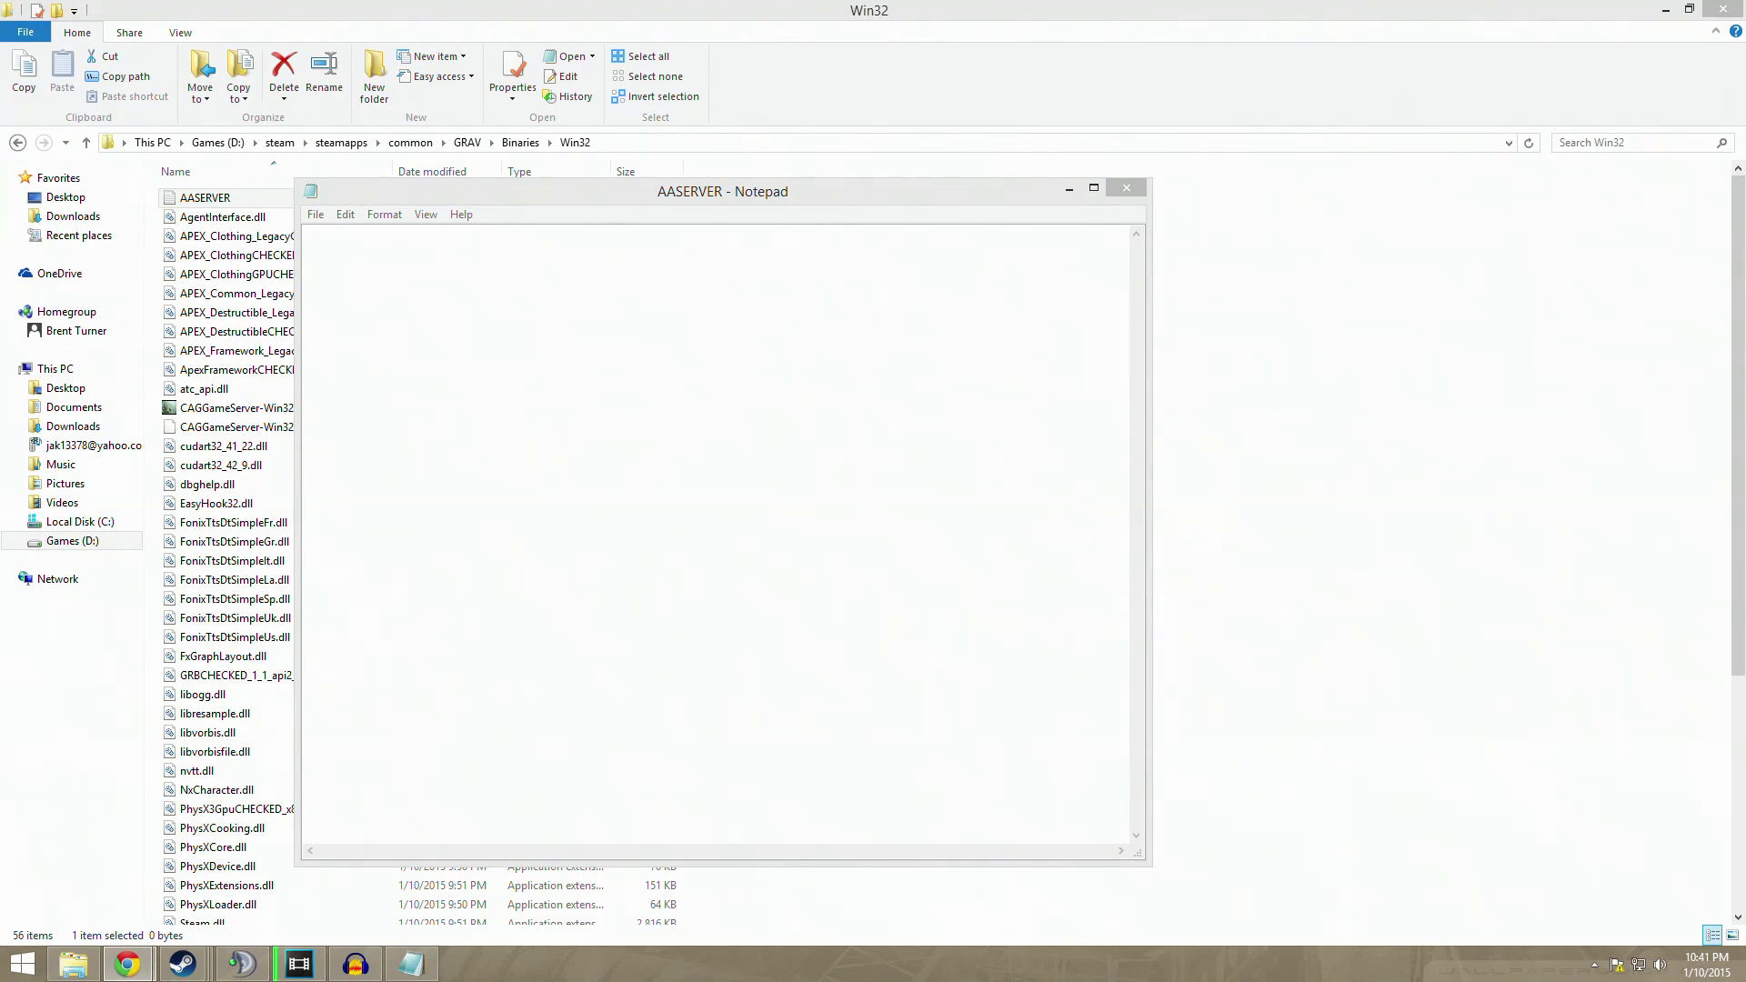
Paste the CAGGameServer-Win32-Shipping launch command into AASERVER
left_click(382, 426)
key("ctrl+v")
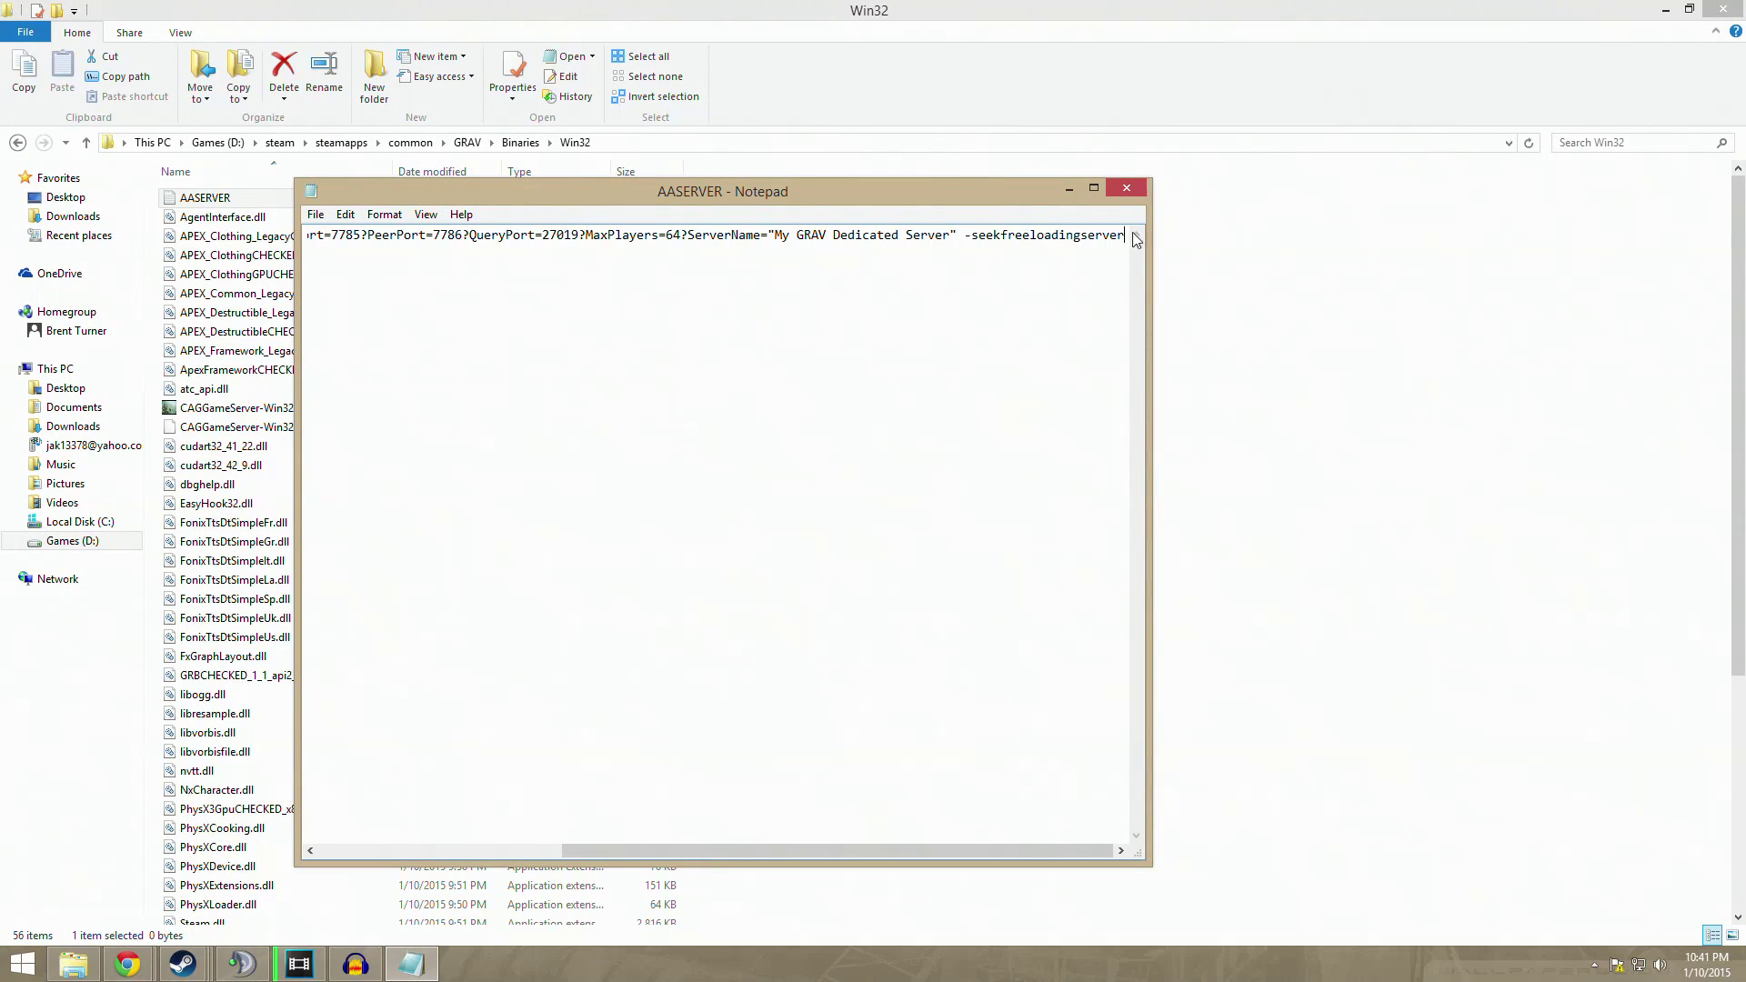
left_click_drag(1127, 234, 246, 234)
left_click(471, 347)
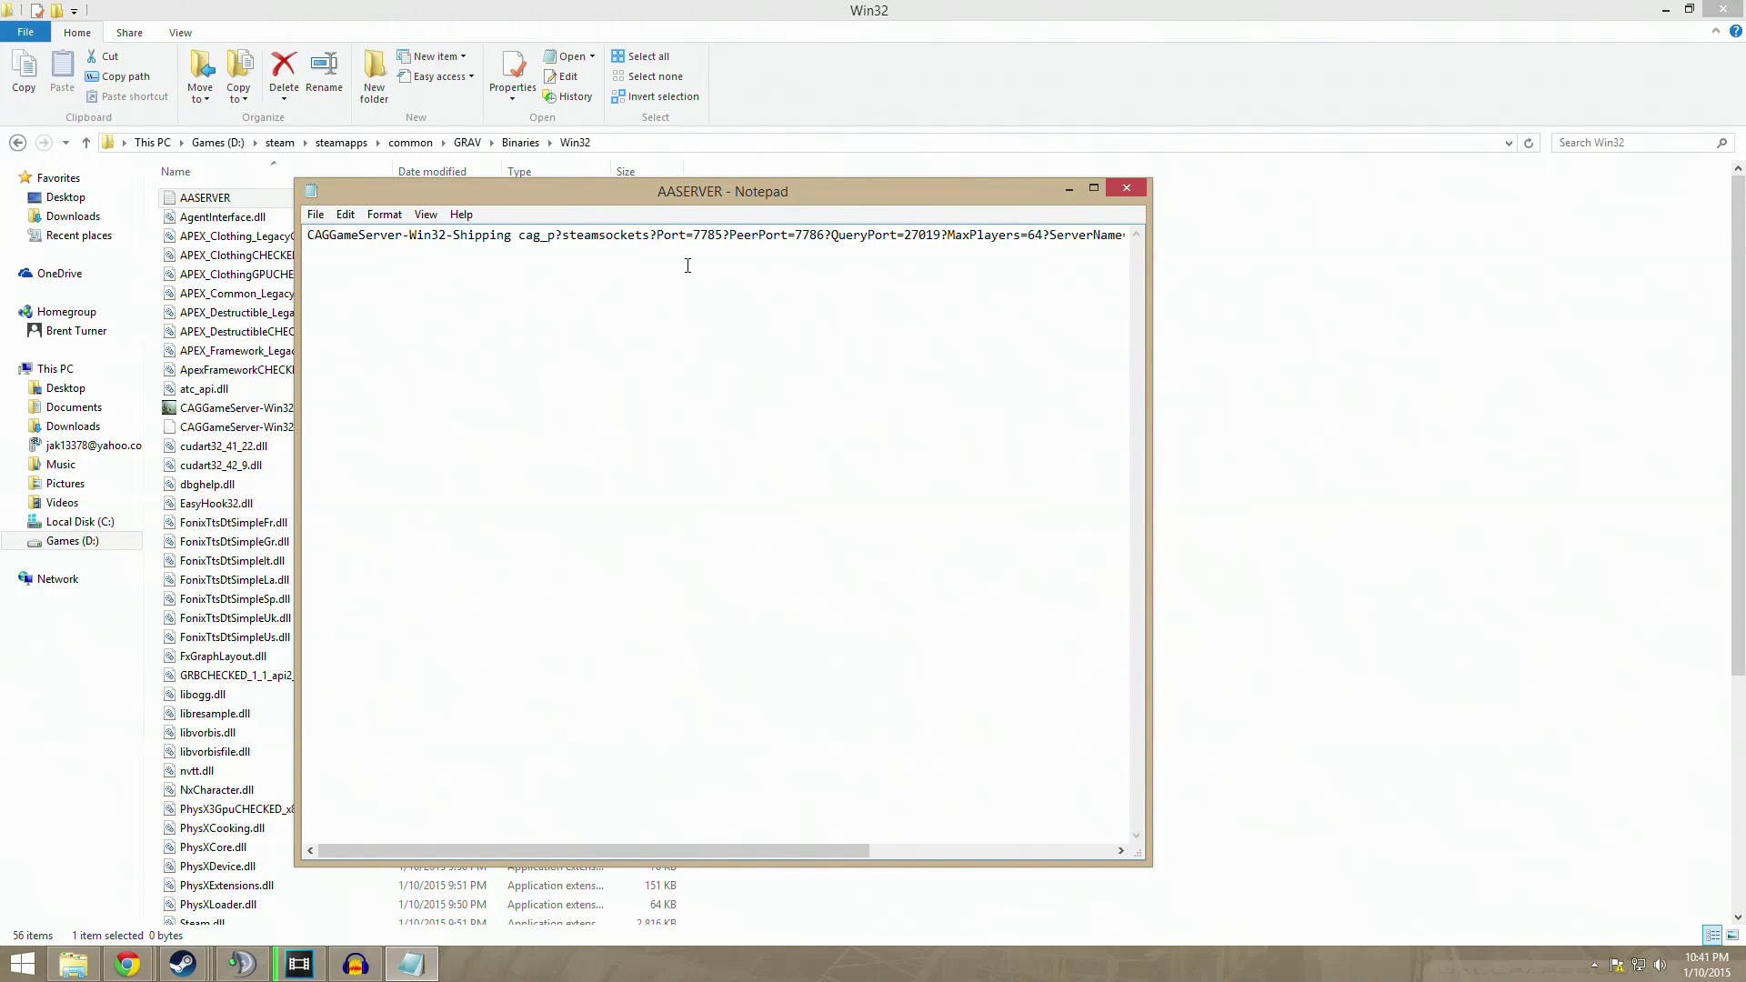
left_click_drag(329, 228, 654, 232)
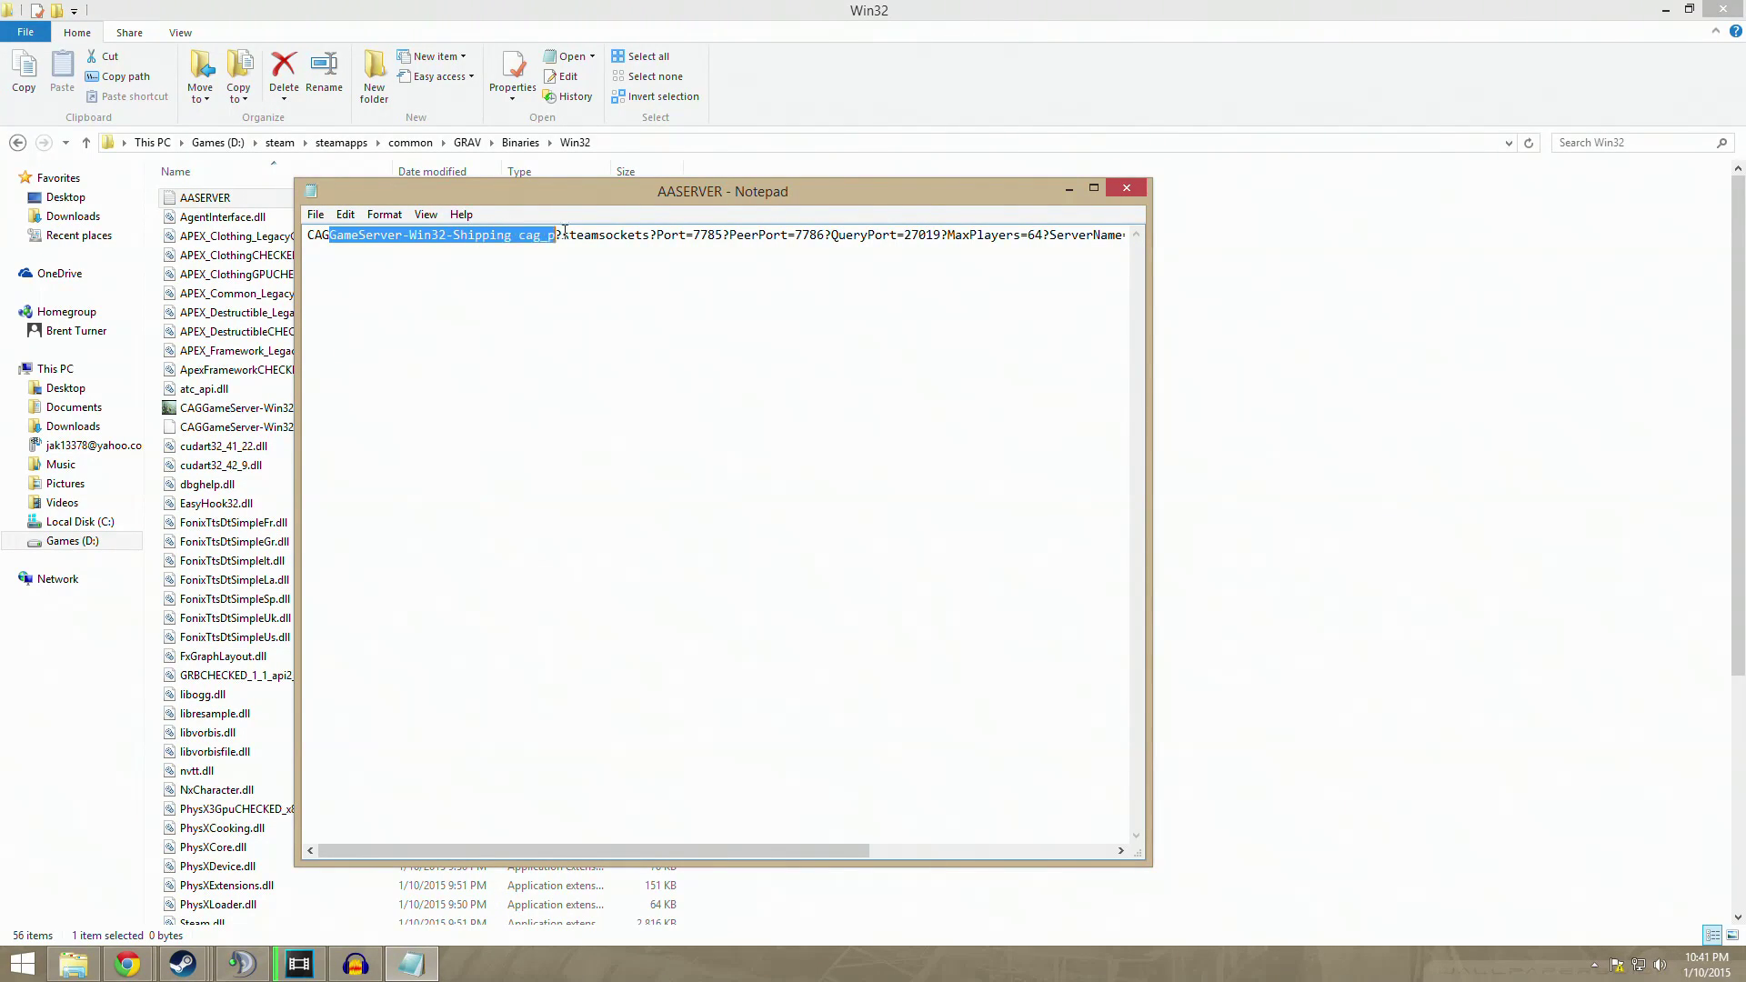
left_click(655, 232)
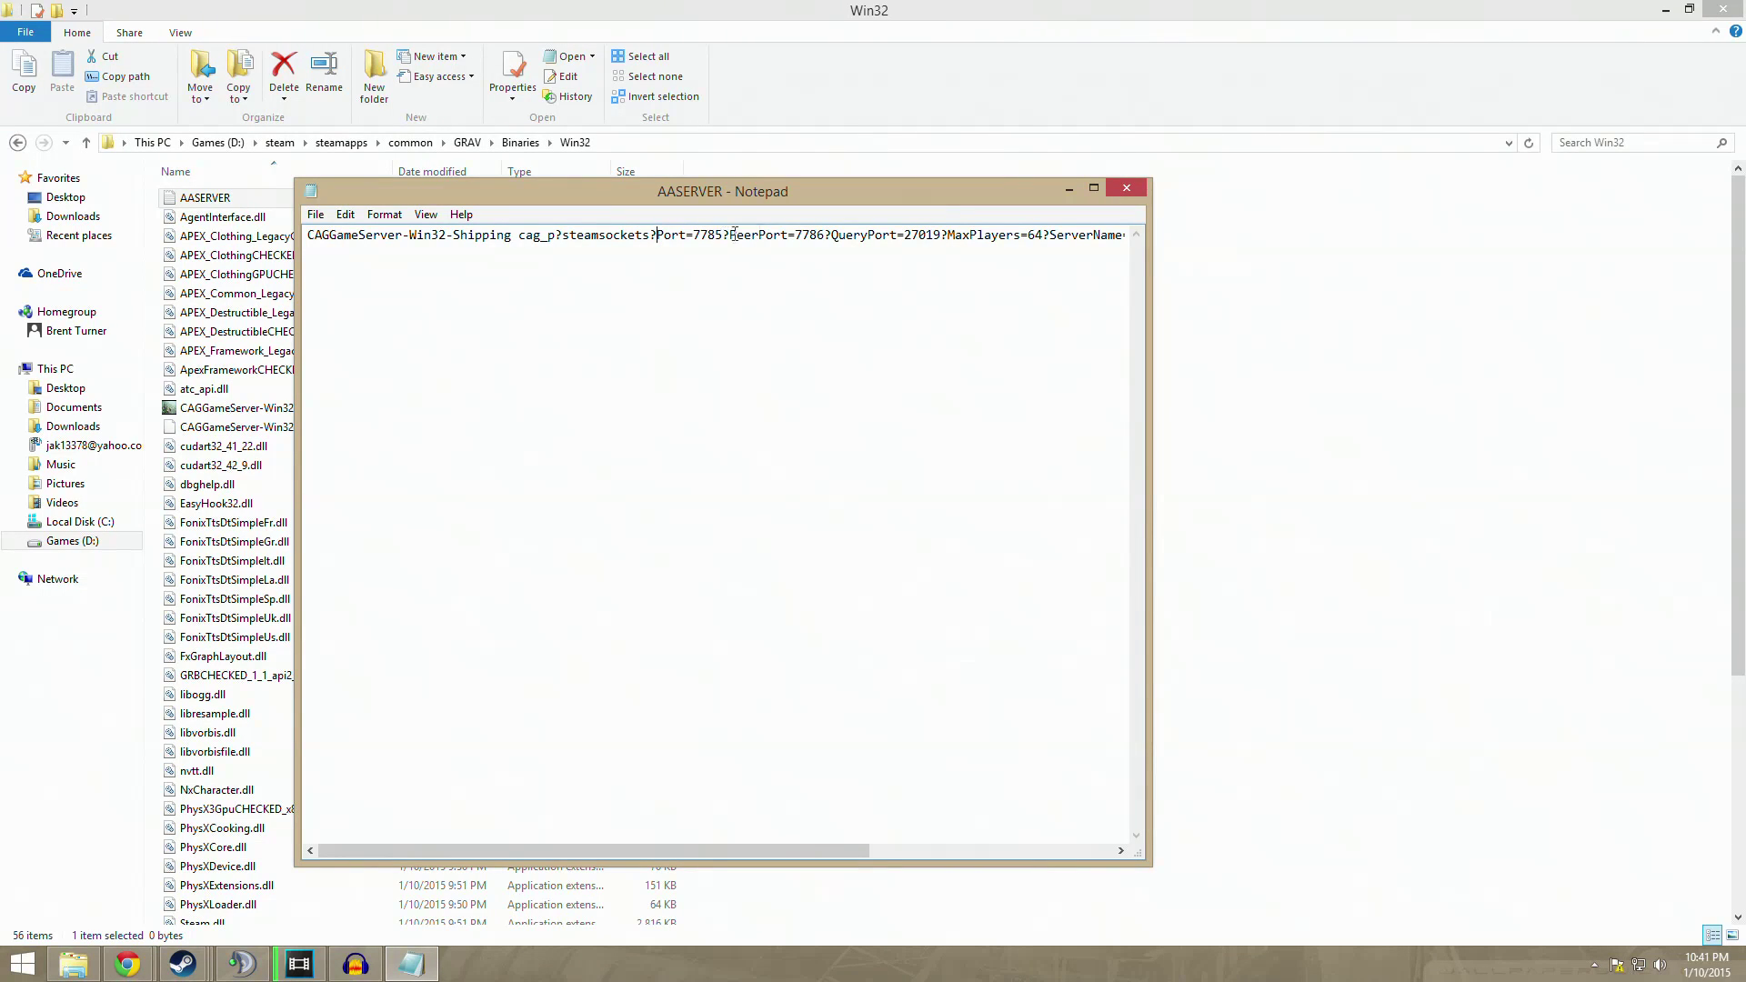
Replace 'My GRAV Dedicated Server' with 'Brenttimes Server' in the ServerName quotes
left_click_drag(1151, 238, 1419, 238)
left_click_drag(1314, 236, 1136, 244)
key("BackSpace")
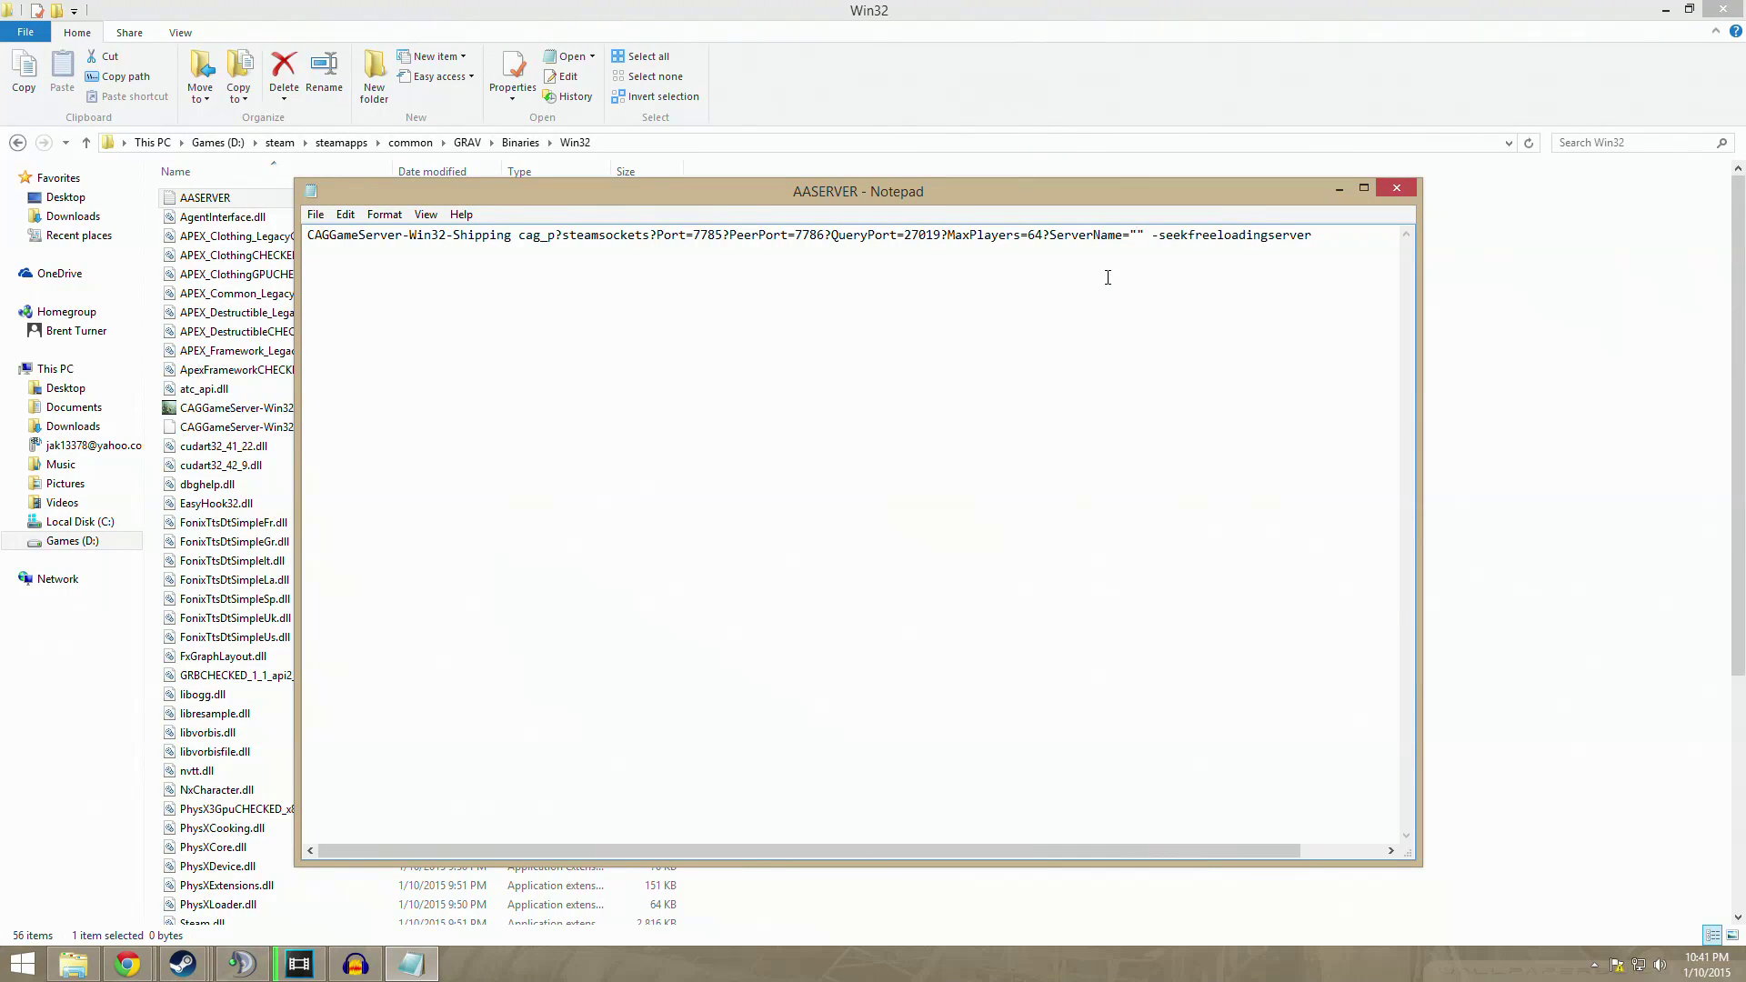
type("Brenttimes ")
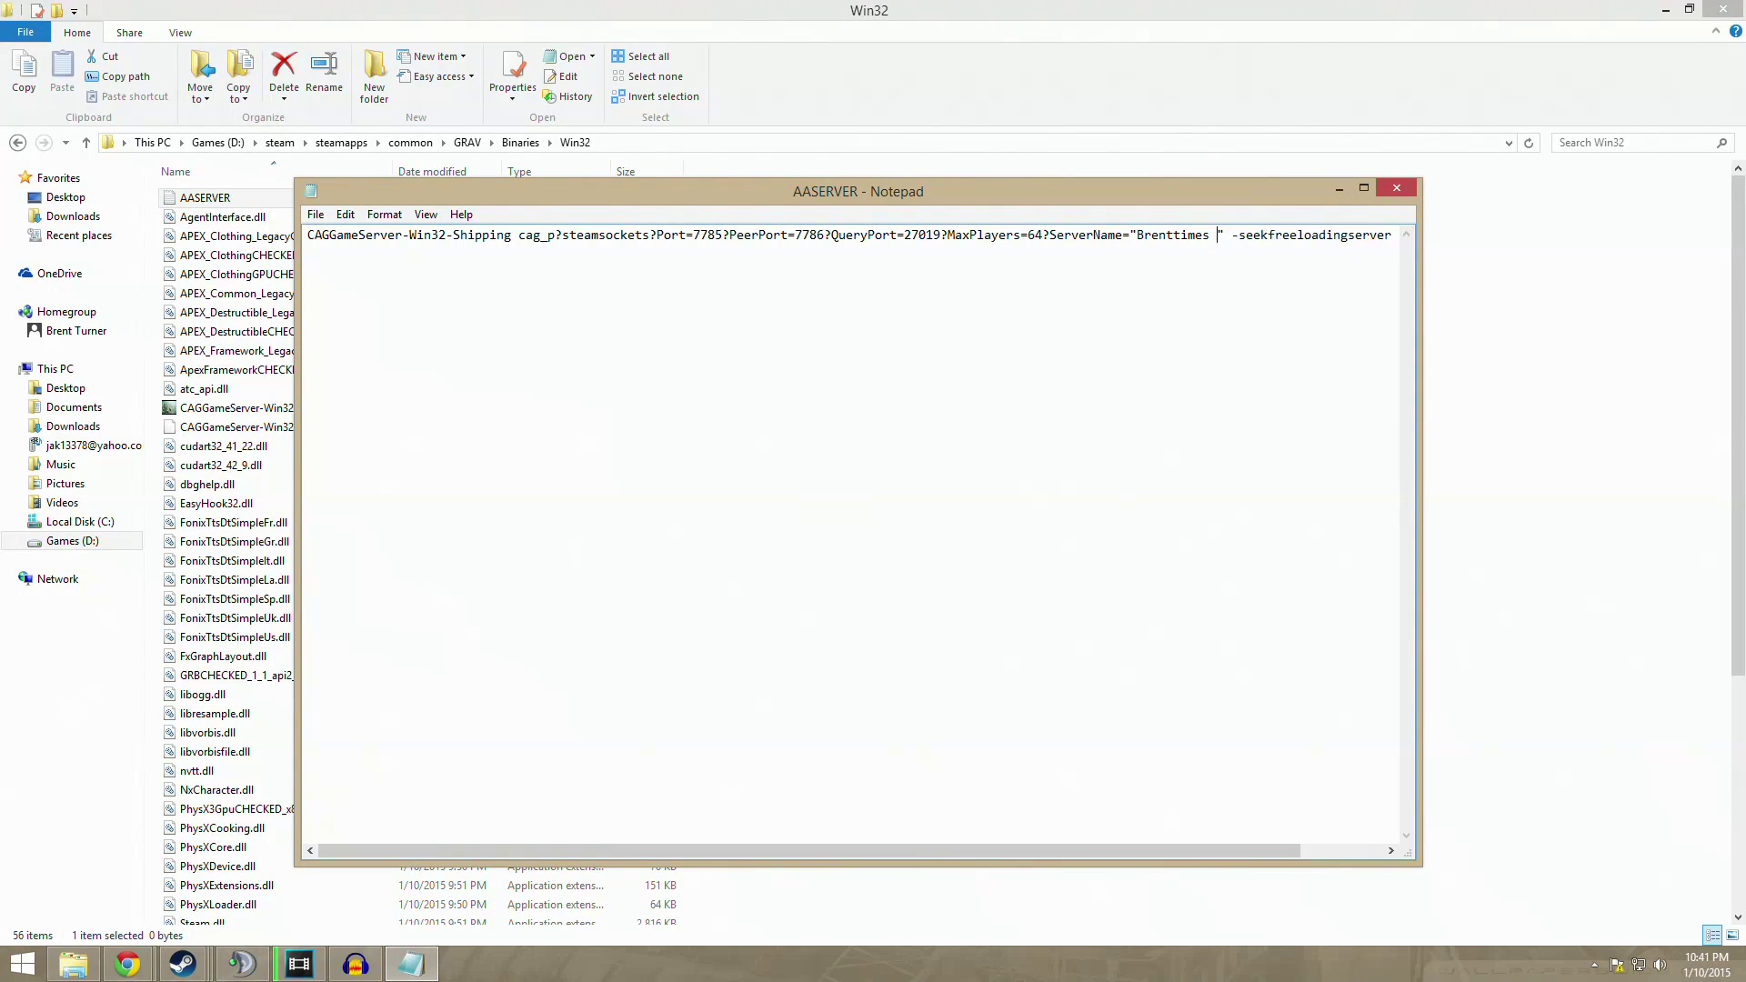
type("Grav")
key("BackSpace")
key("BackSpace")
key("BackSpace")
key("BackSpace")
type("S")
type("erver")
left_click_drag(1340, 235, 1437, 243)
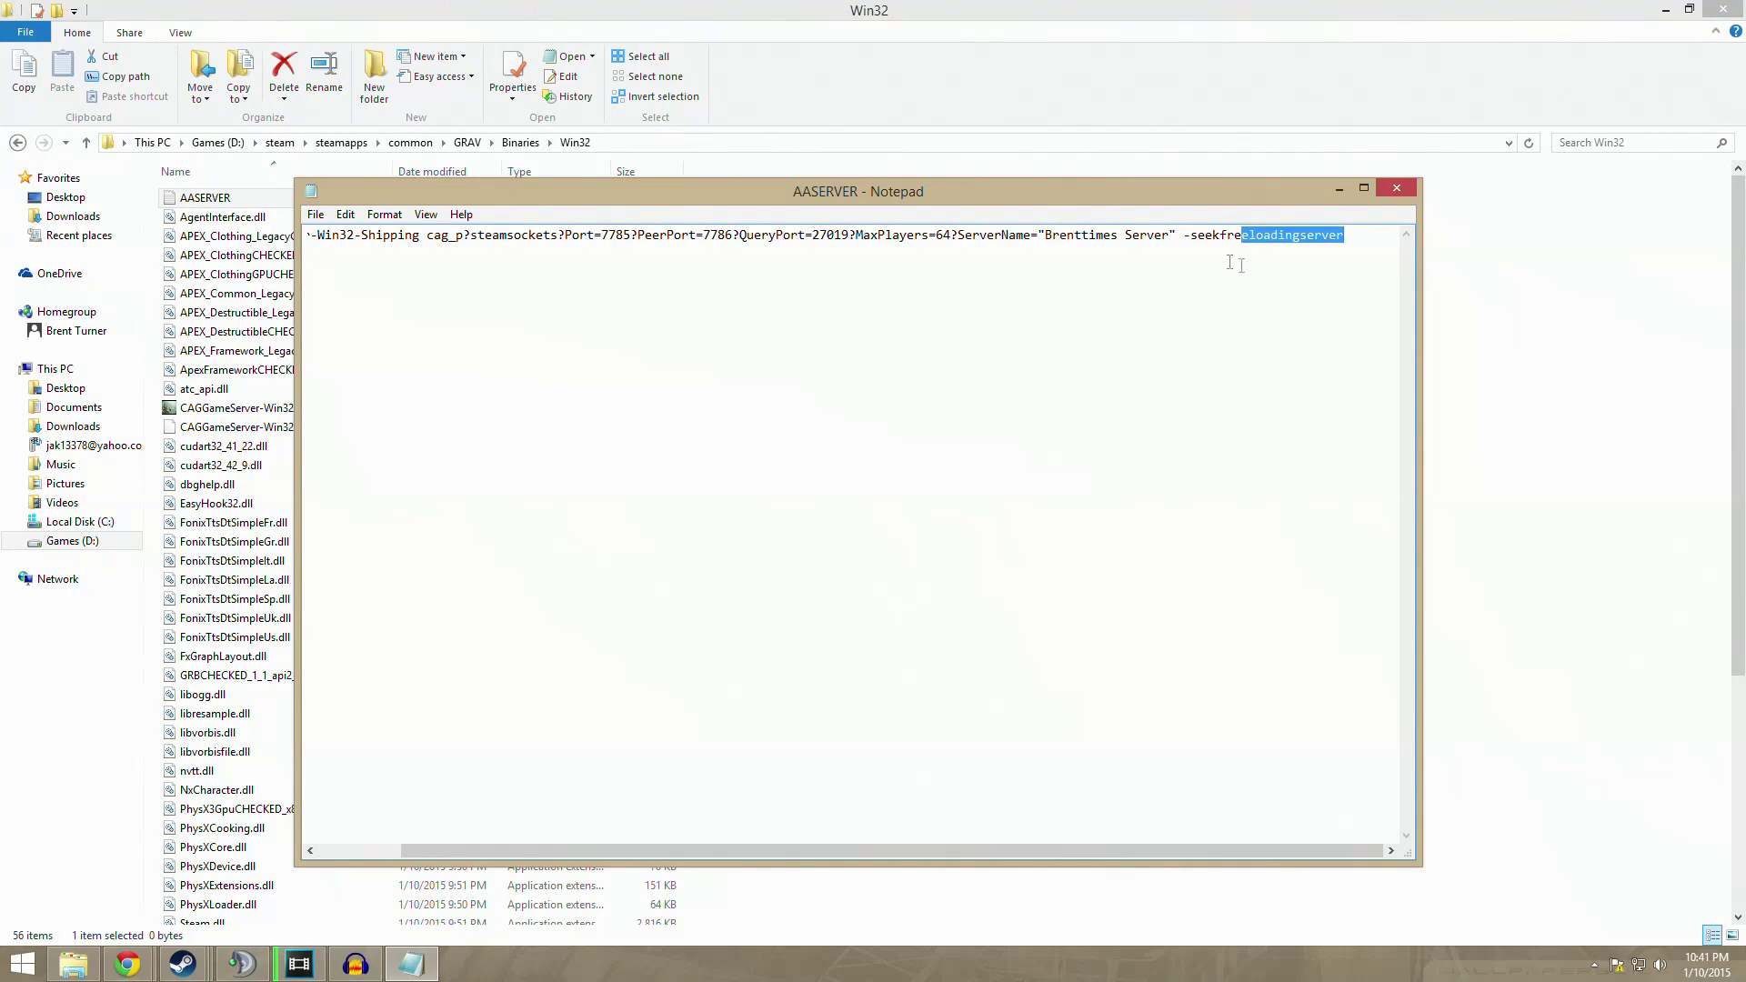
left_click(1223, 235)
Save the launch command as AASERVER.bat with Save As
left_click(315, 215)
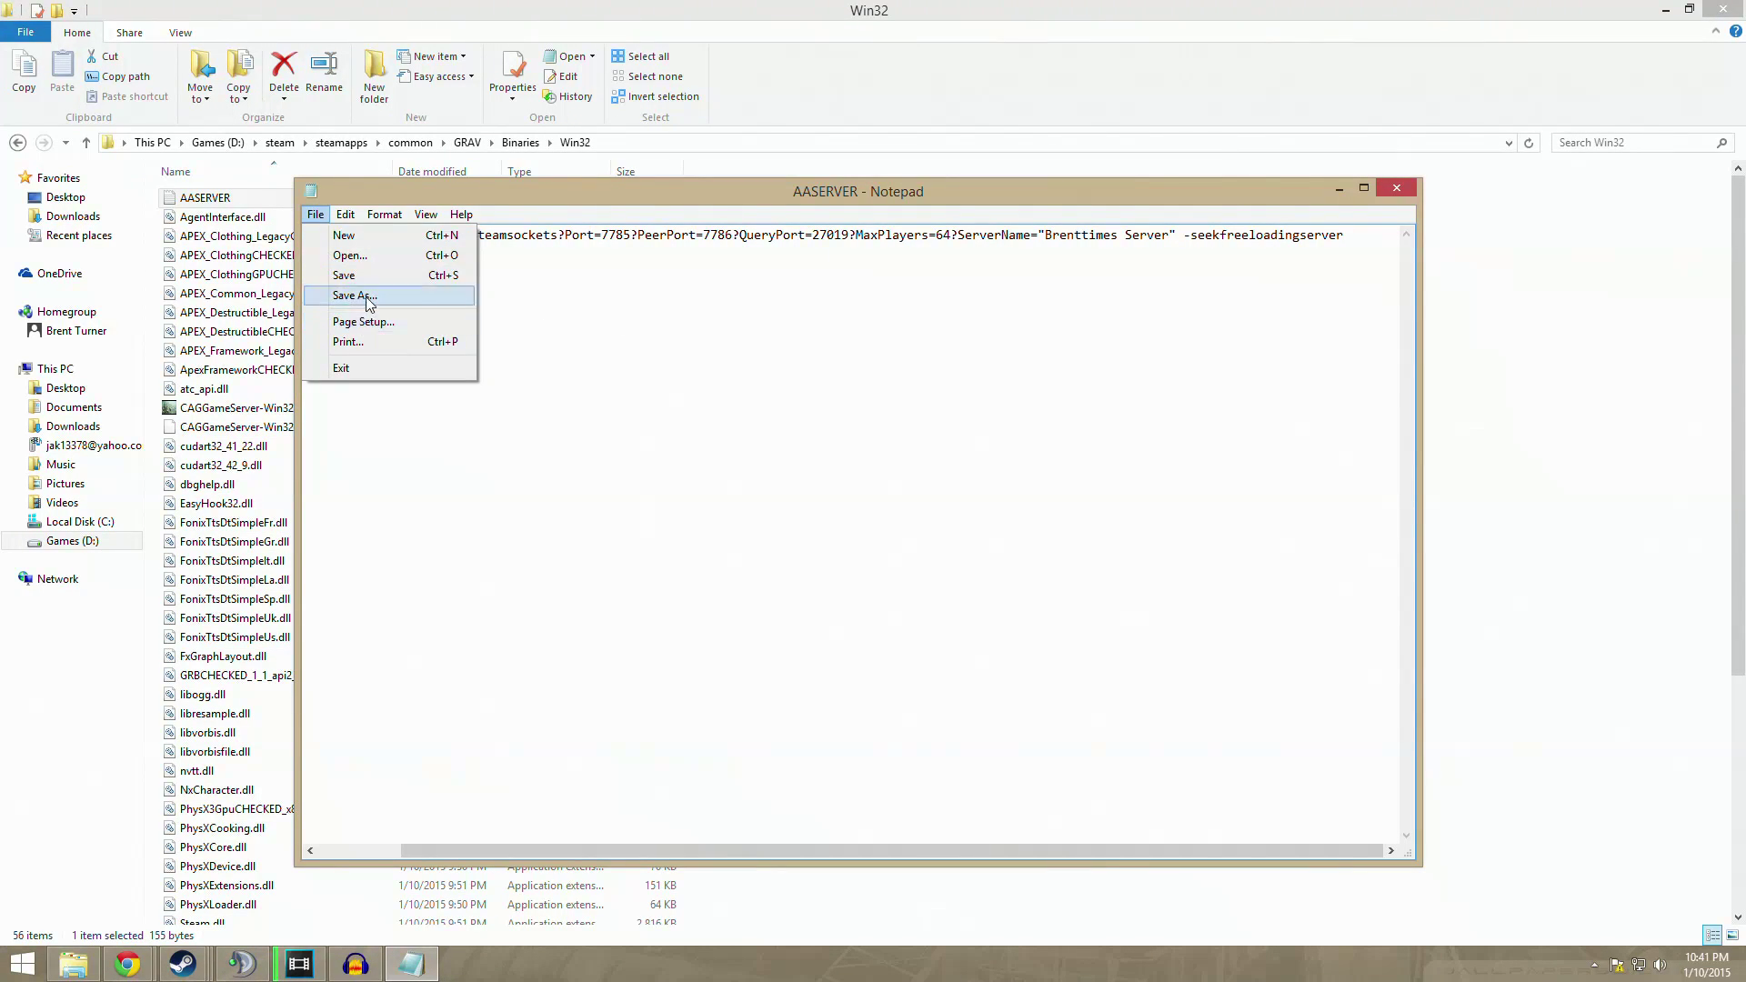
left_click(355, 293)
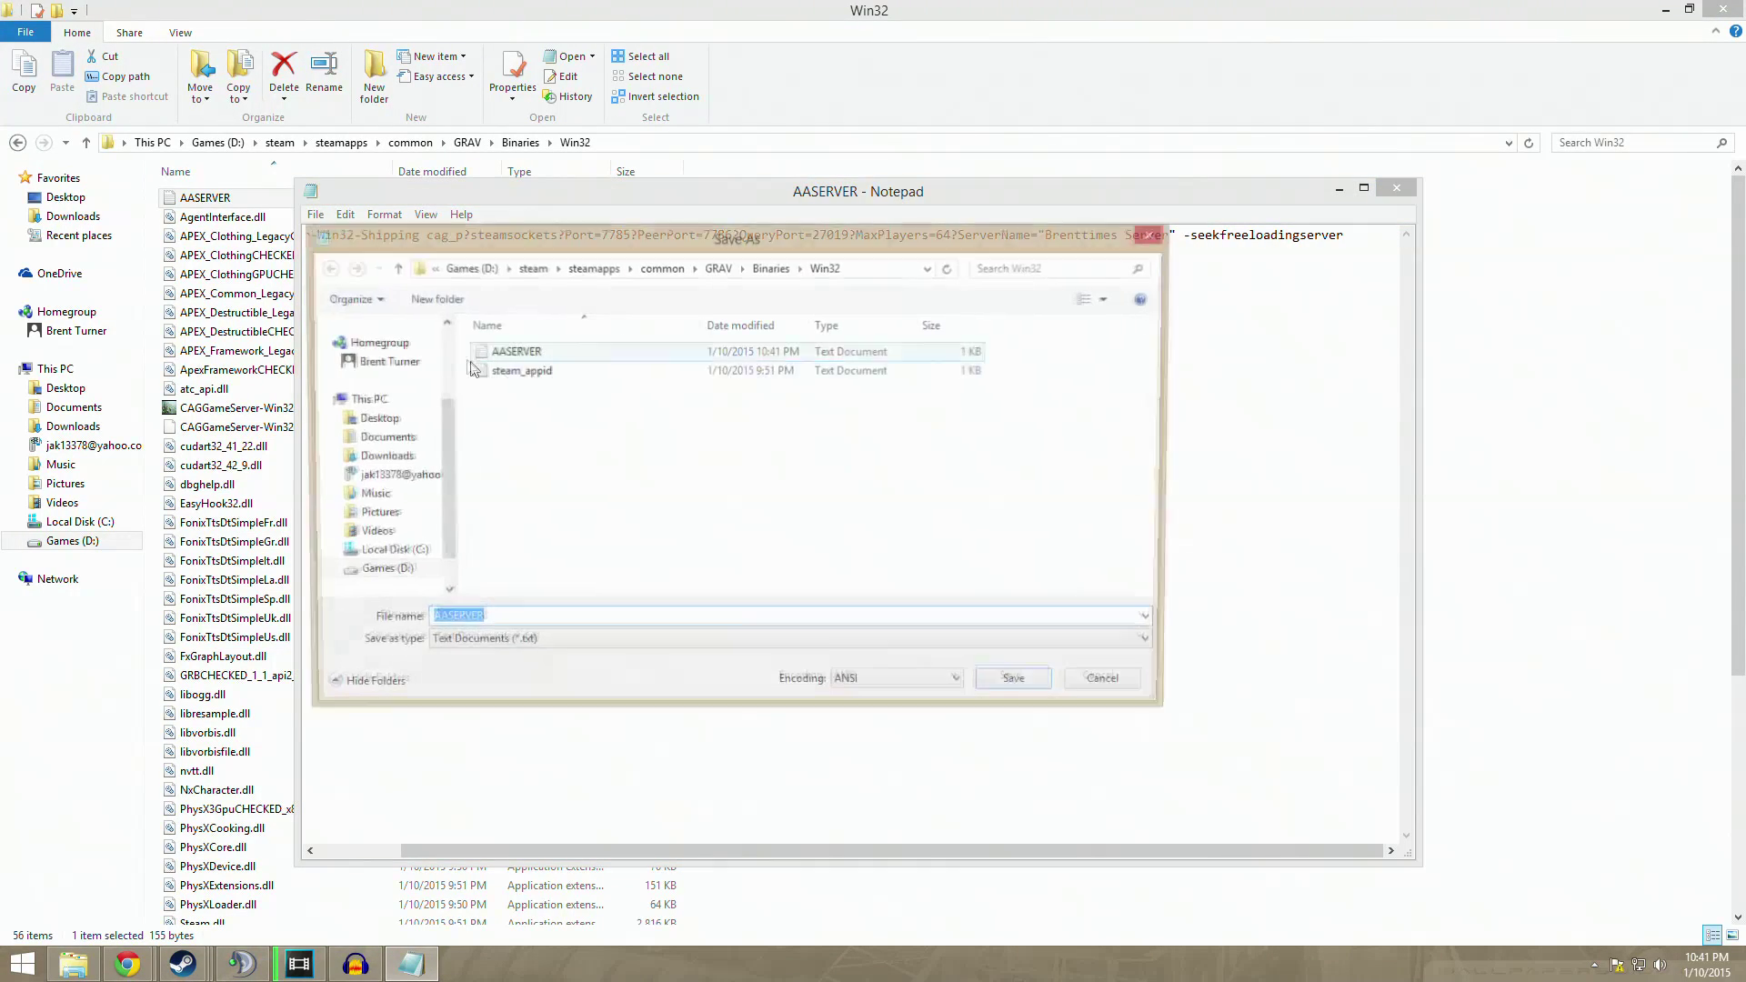
left_click(498, 619)
type(".bat")
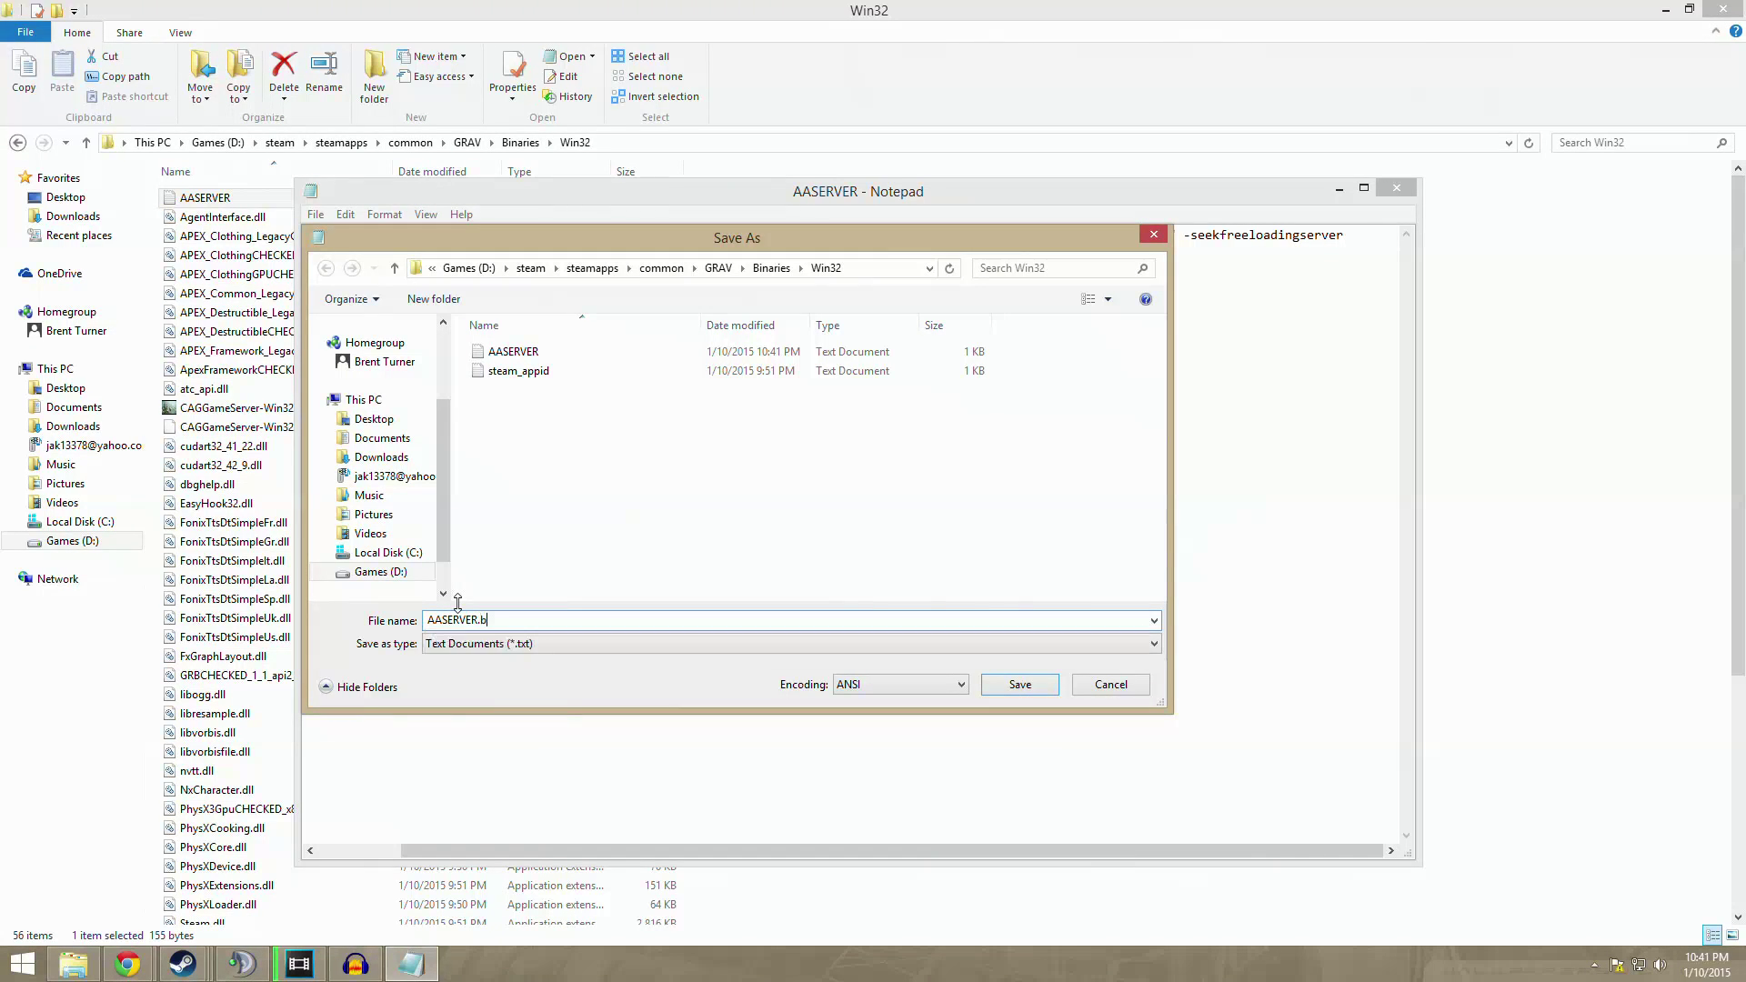
key("Return")
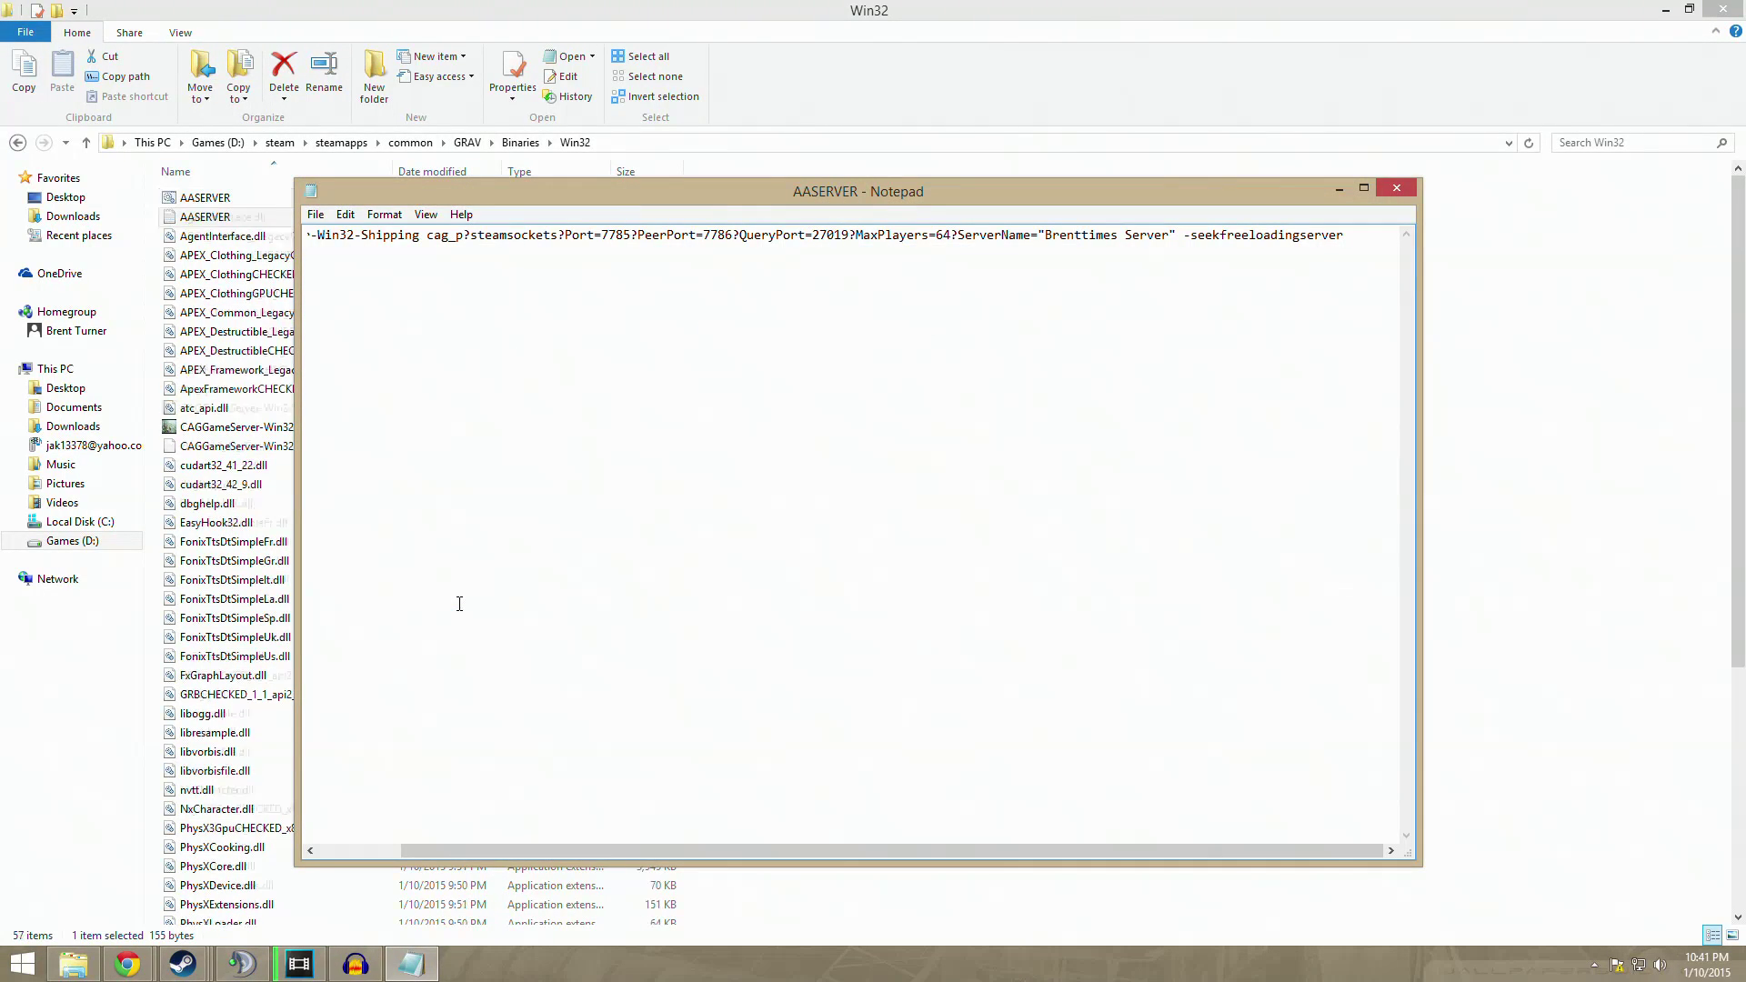
Close Notepad and bring up the actions for AASERVER.bat in Win32
left_click(1396, 187)
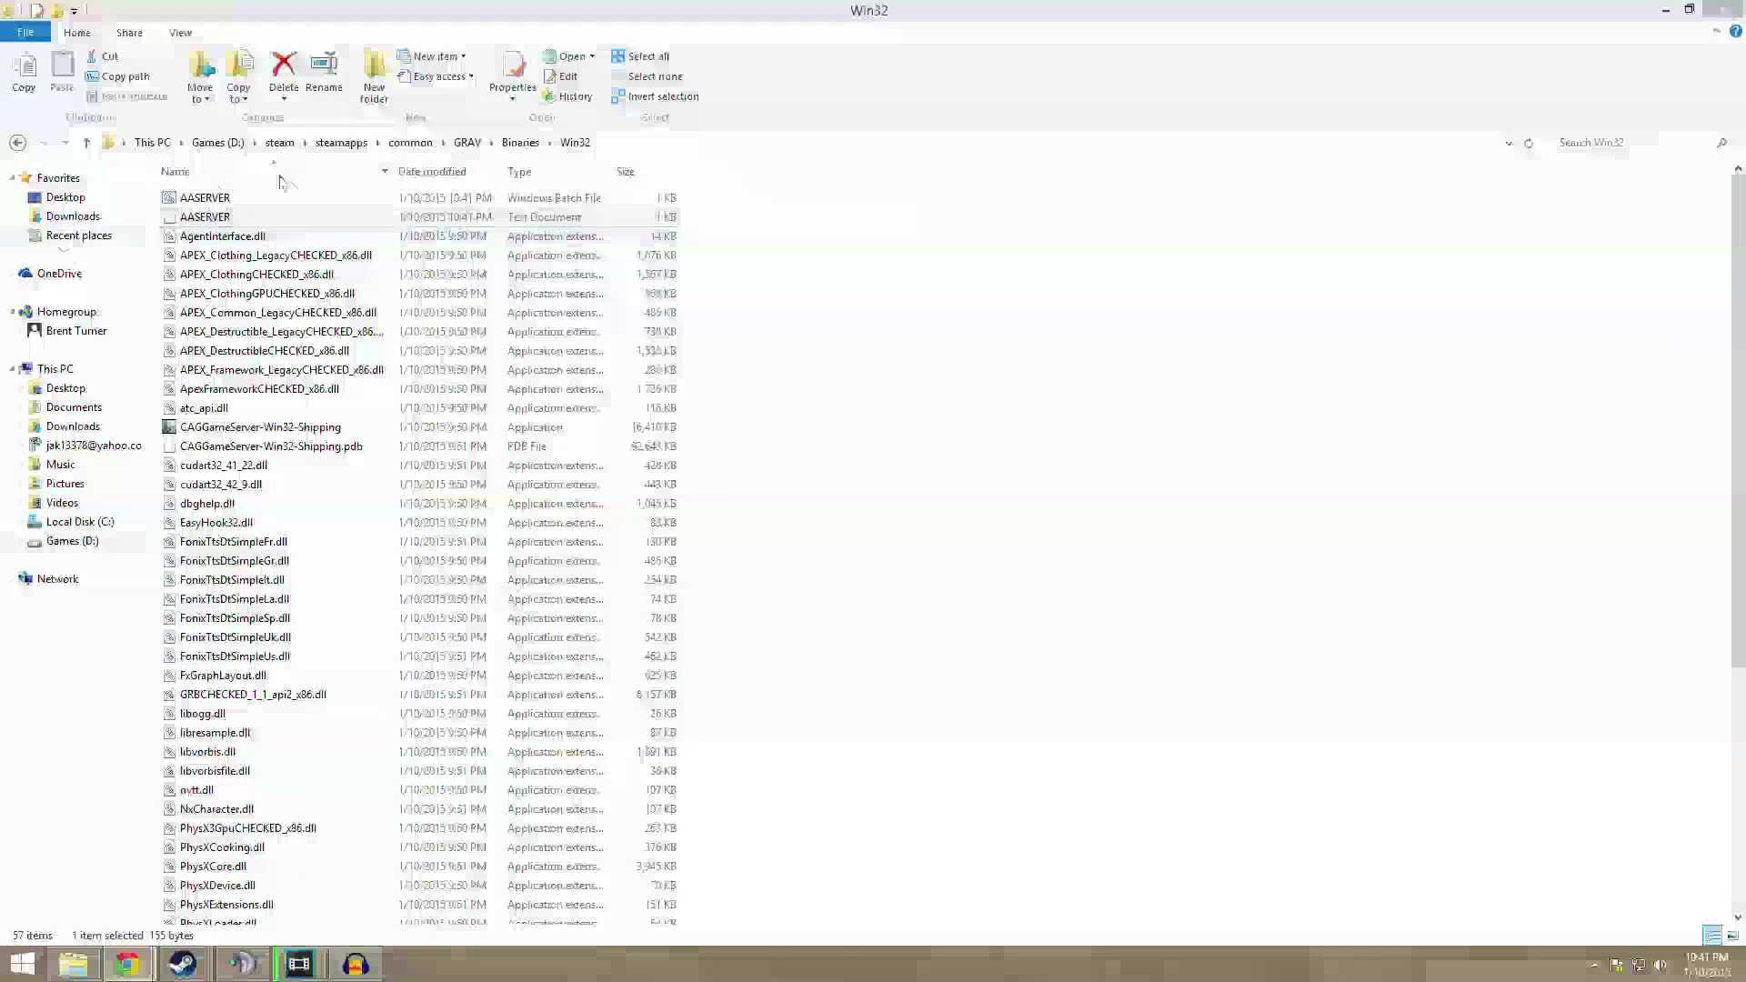
left_click(218, 200)
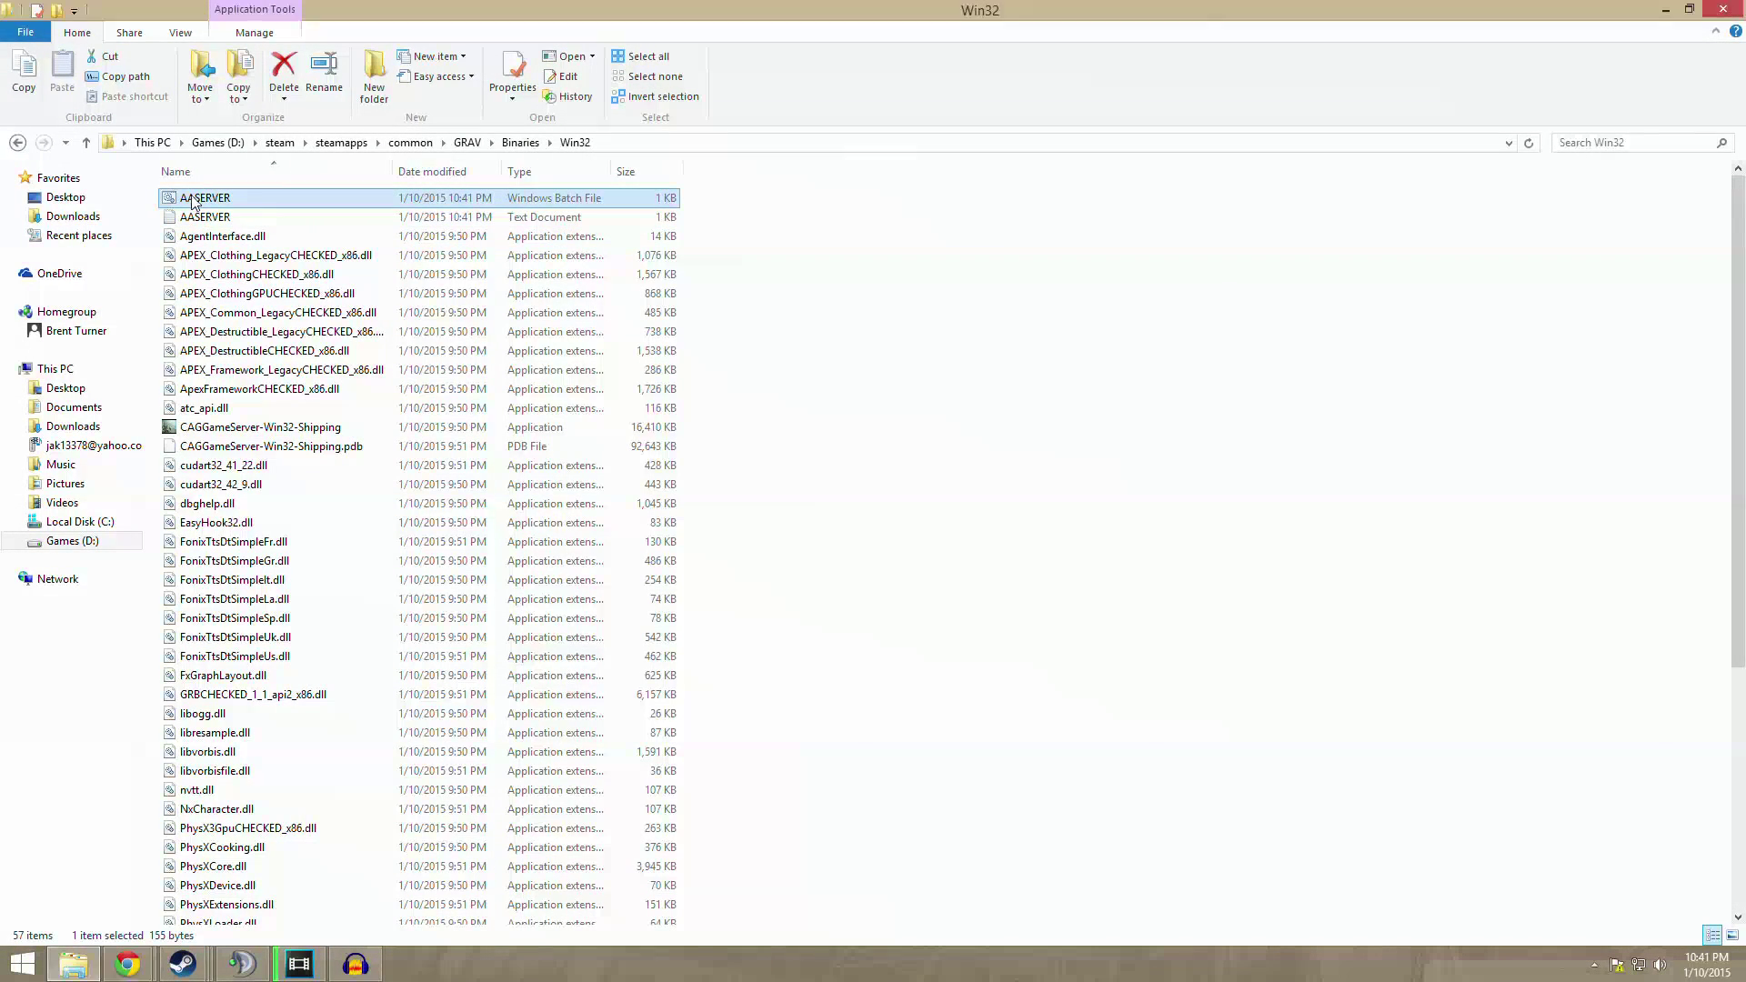
right_click(202, 204)
Edit AASERVER.bat in a widened Notepad, changing MaxPlayers from 64 to 20
left_click(233, 230)
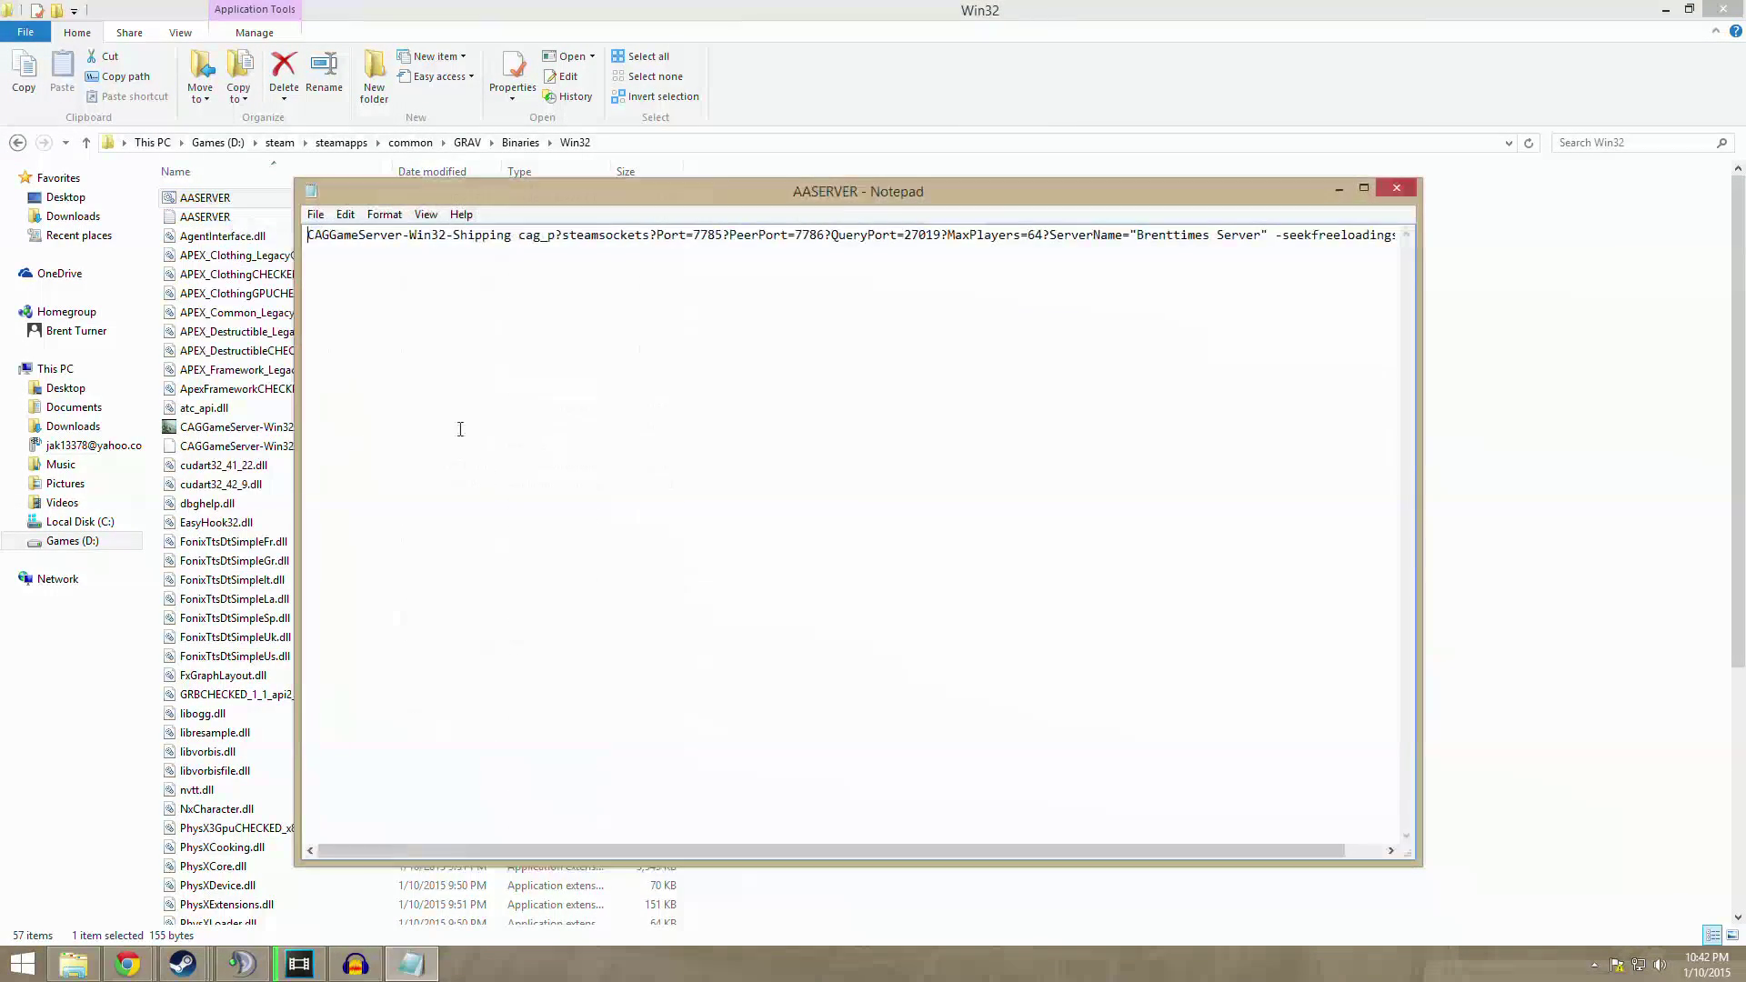
left_click_drag(1420, 342, 1527, 343)
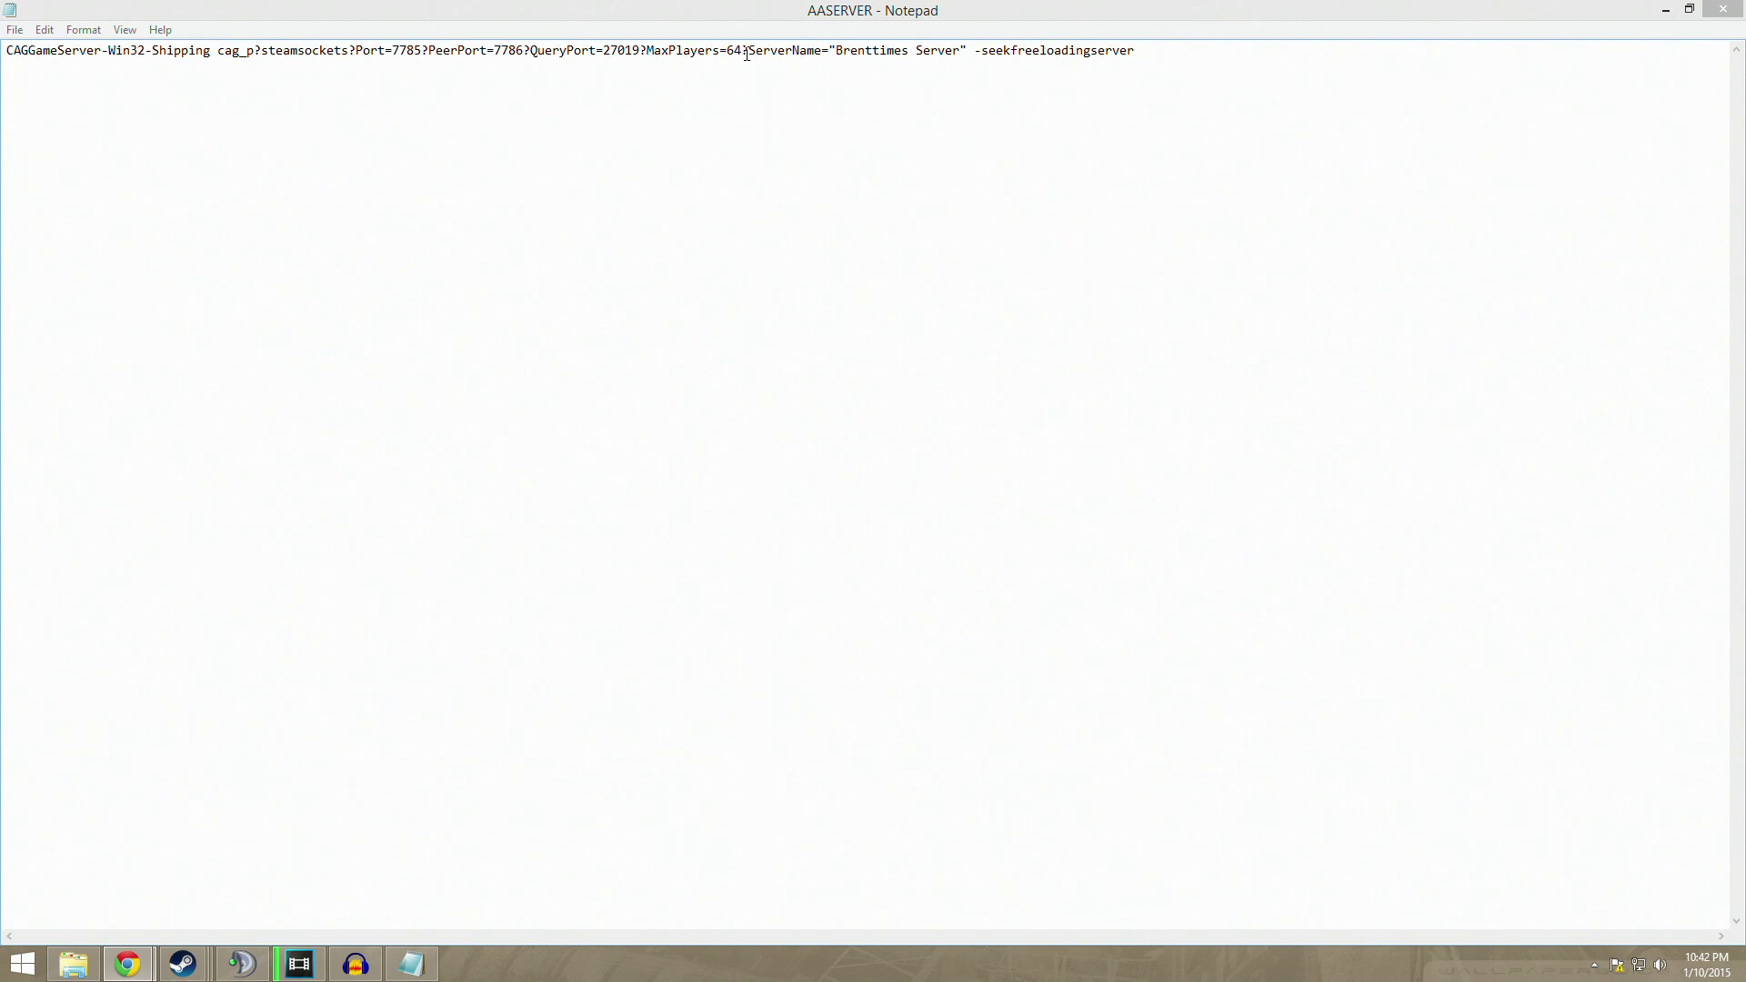
left_click(745, 49)
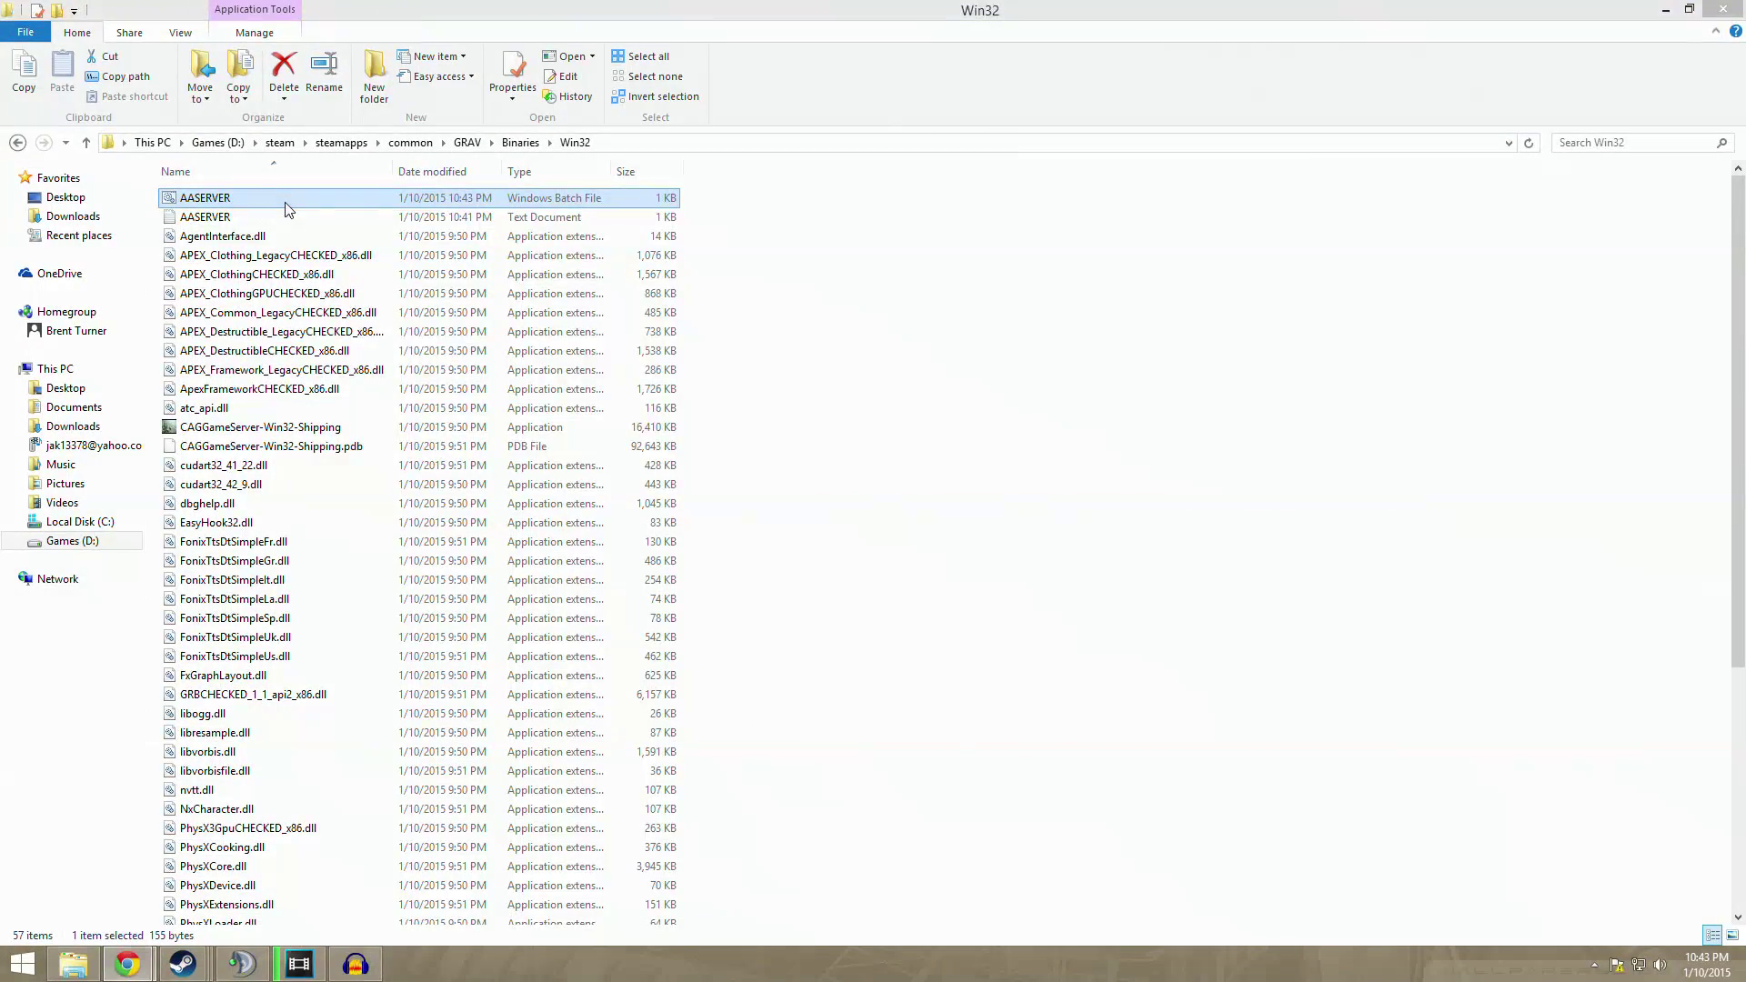
Start Brenttimes Server from AASERVER.bat, then launch GRAV and bring up its server list
double_click(285, 203)
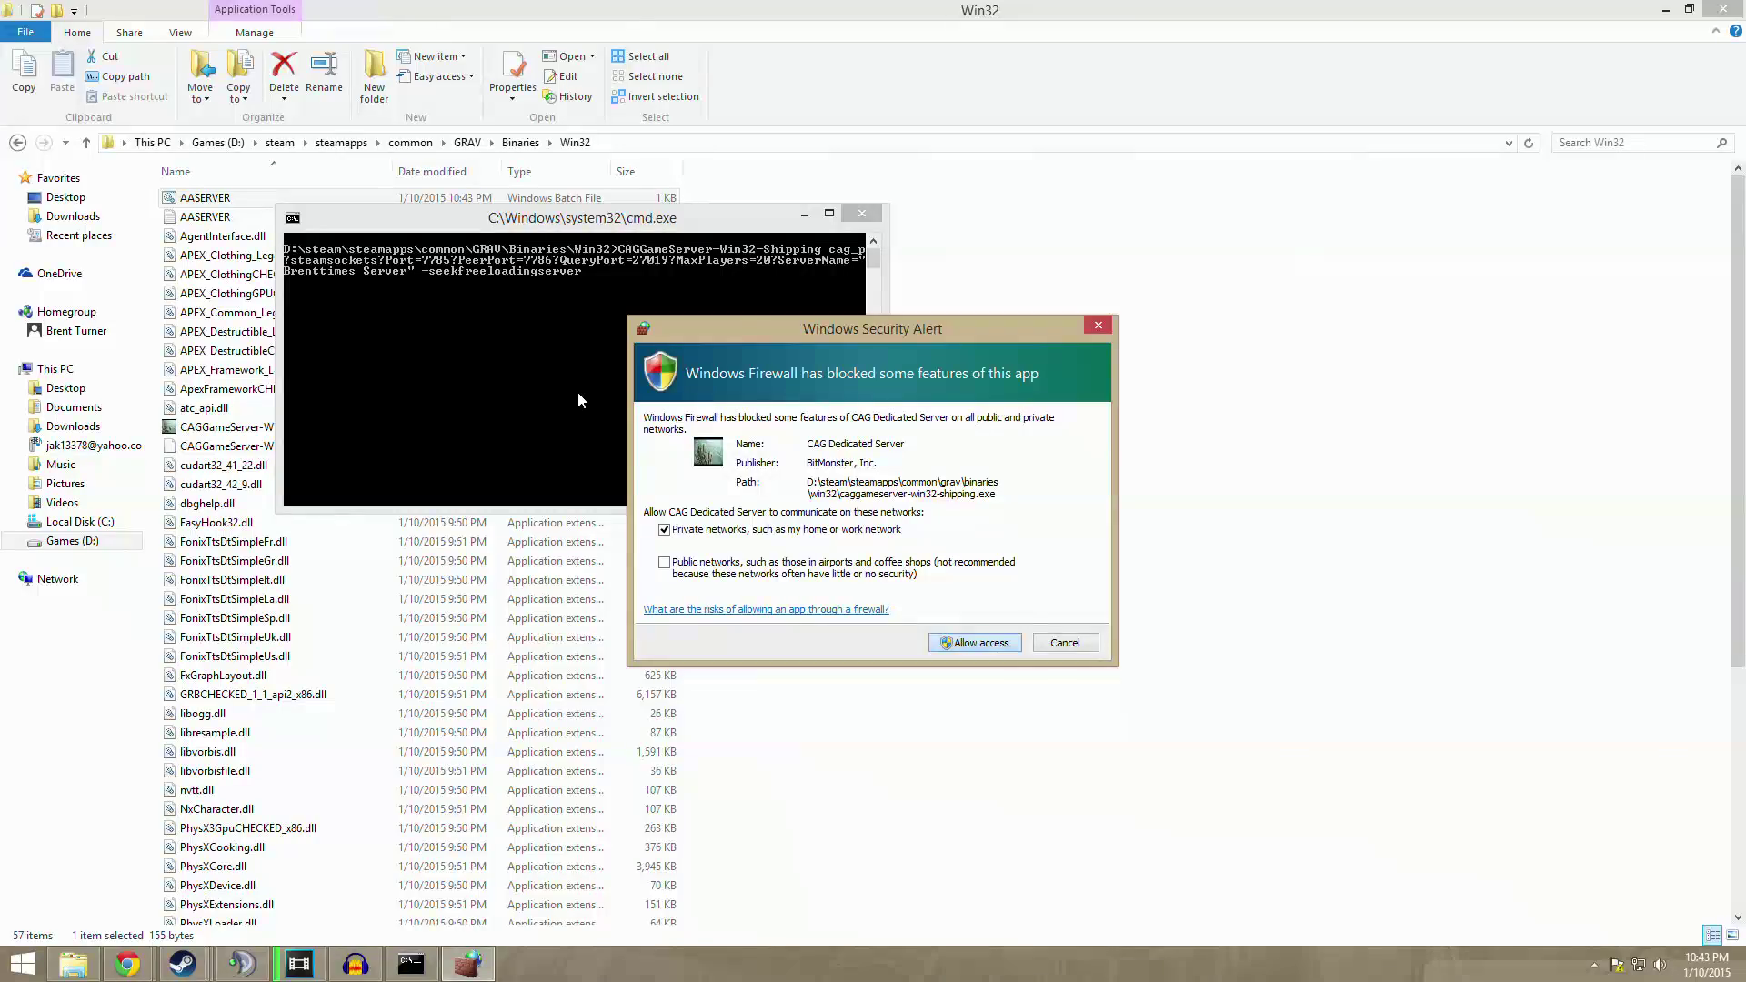
left_click_drag(460, 227, 1027, 293)
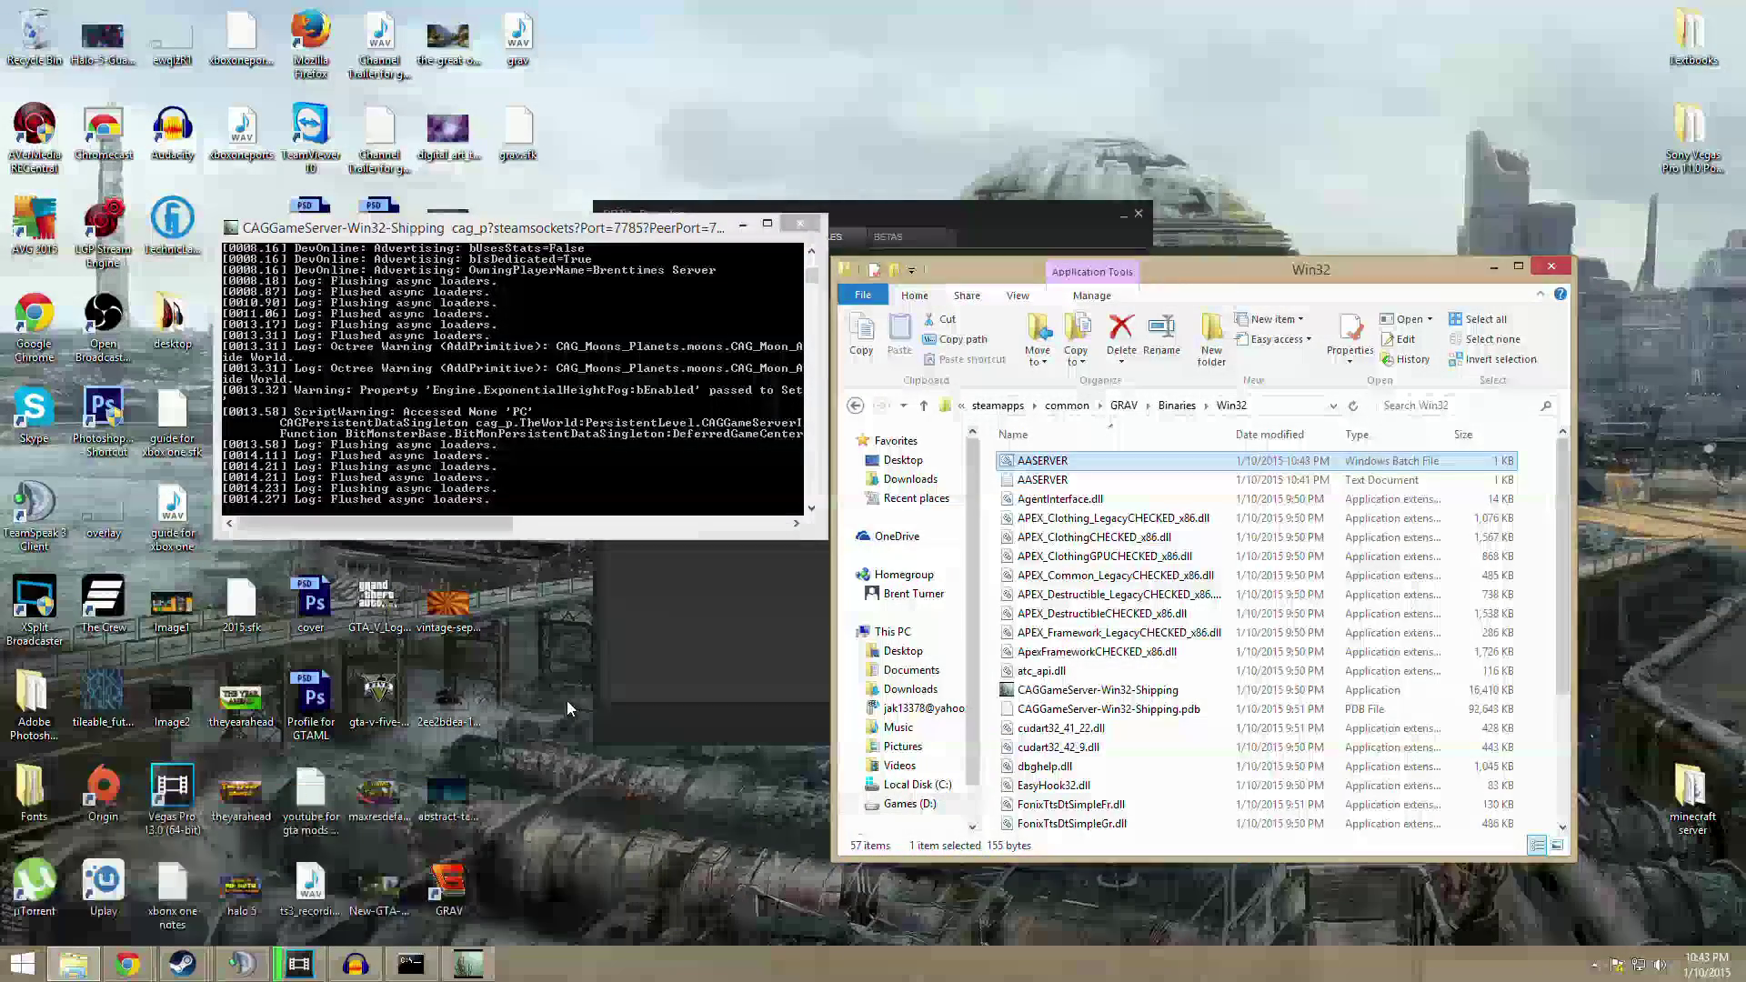
double_click(449, 888)
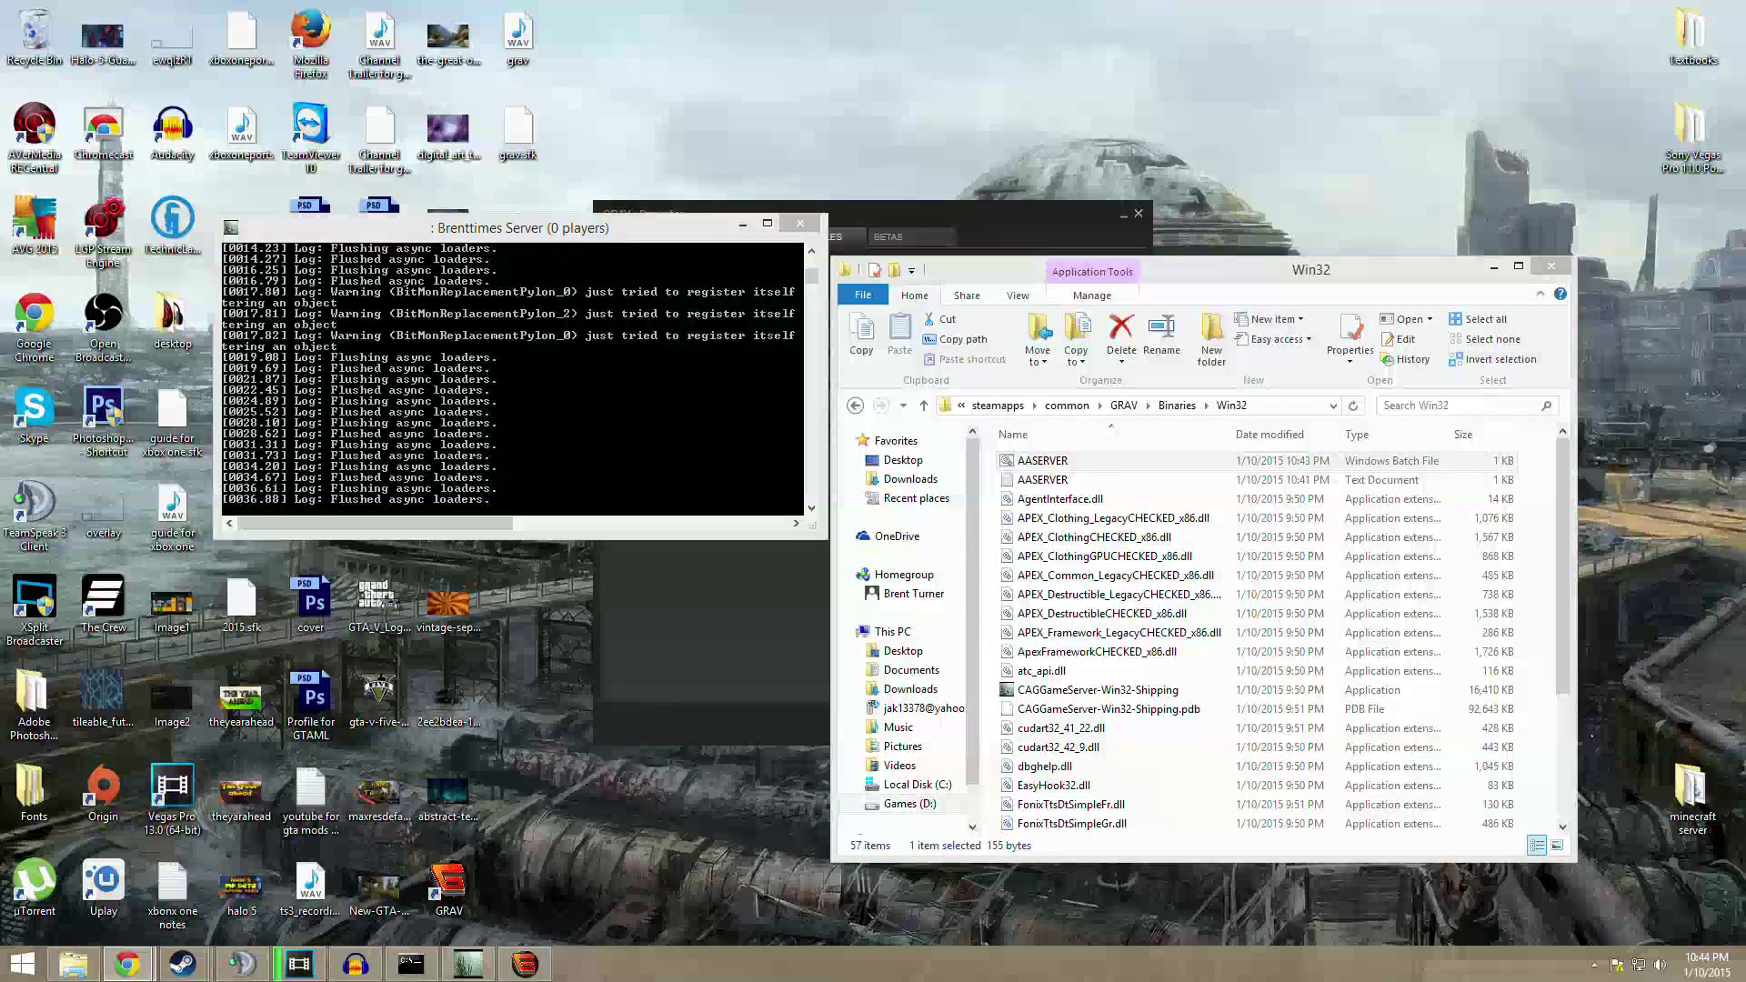
key("alt+Tab")
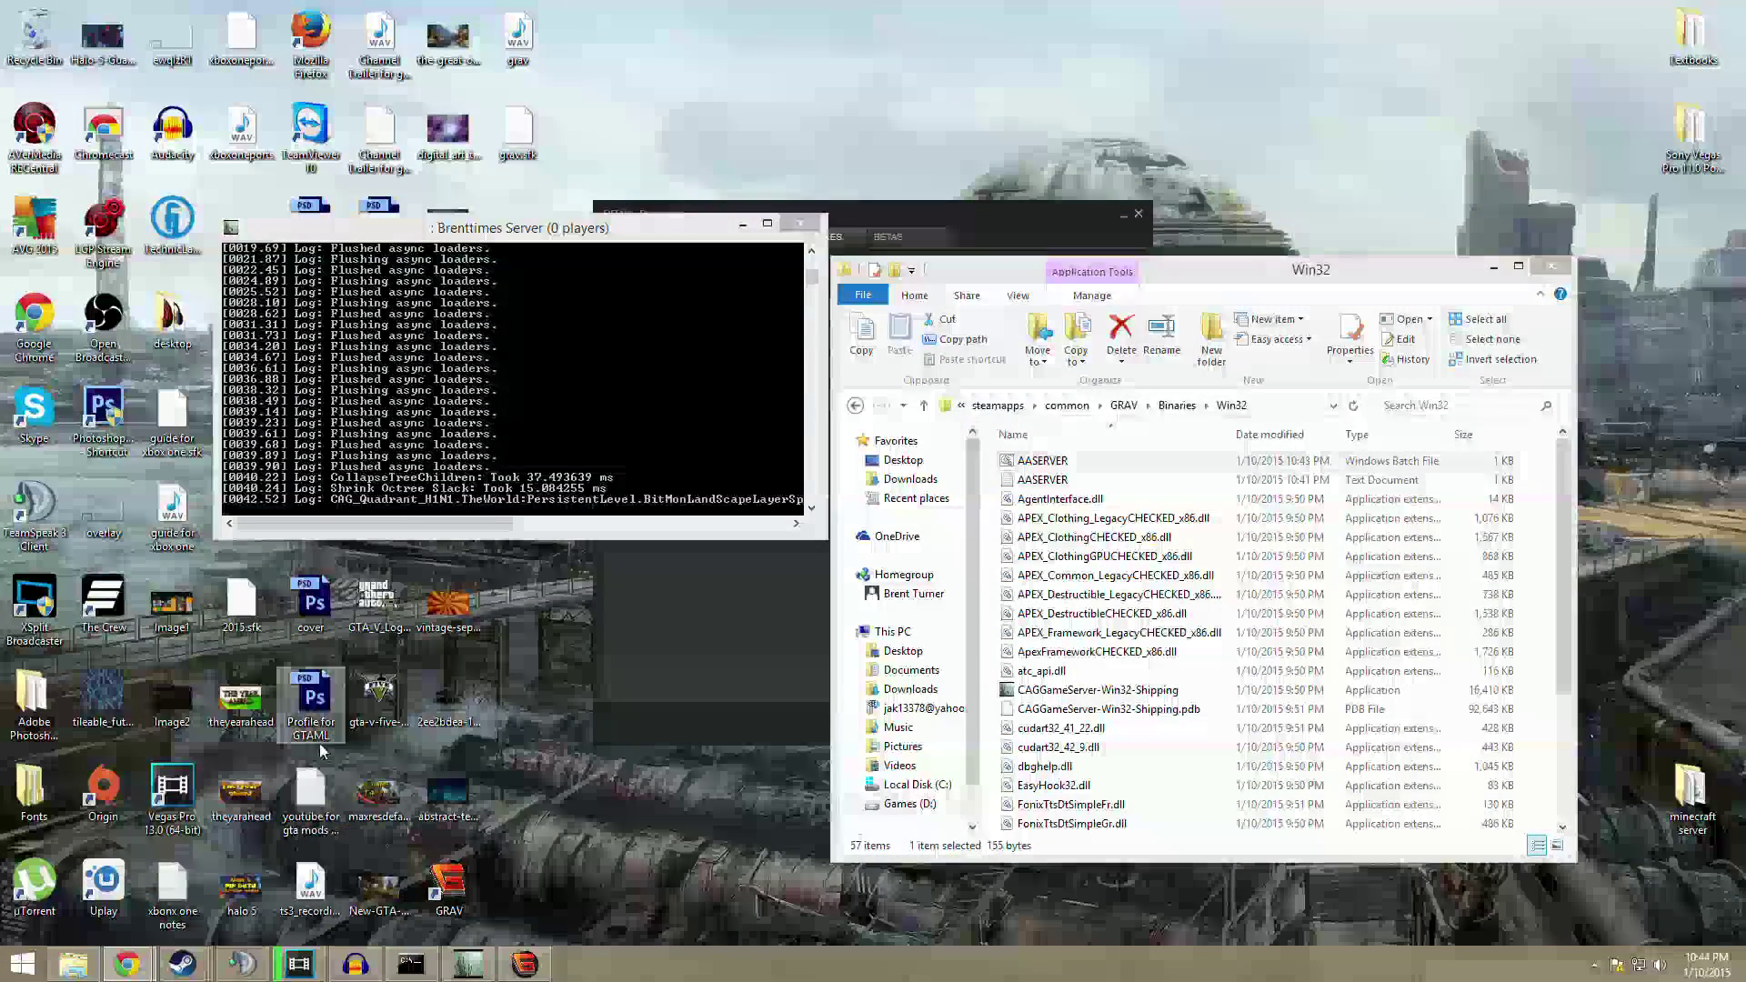
left_click(468, 964)
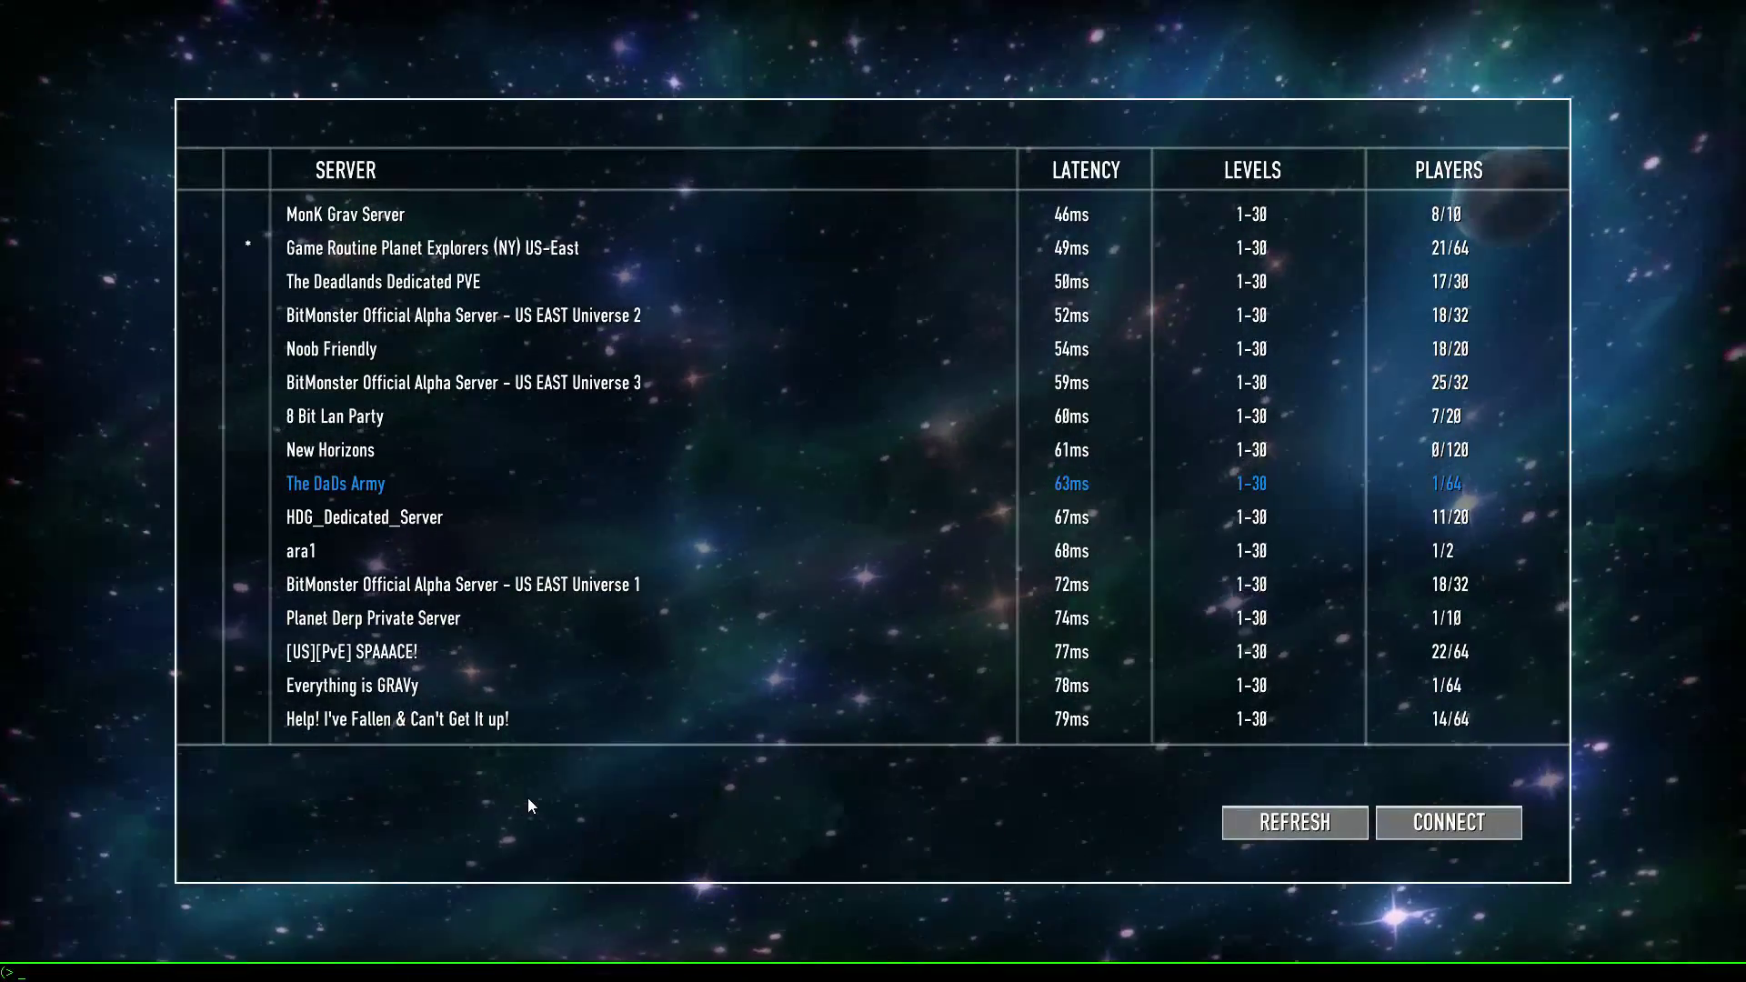
type("open")
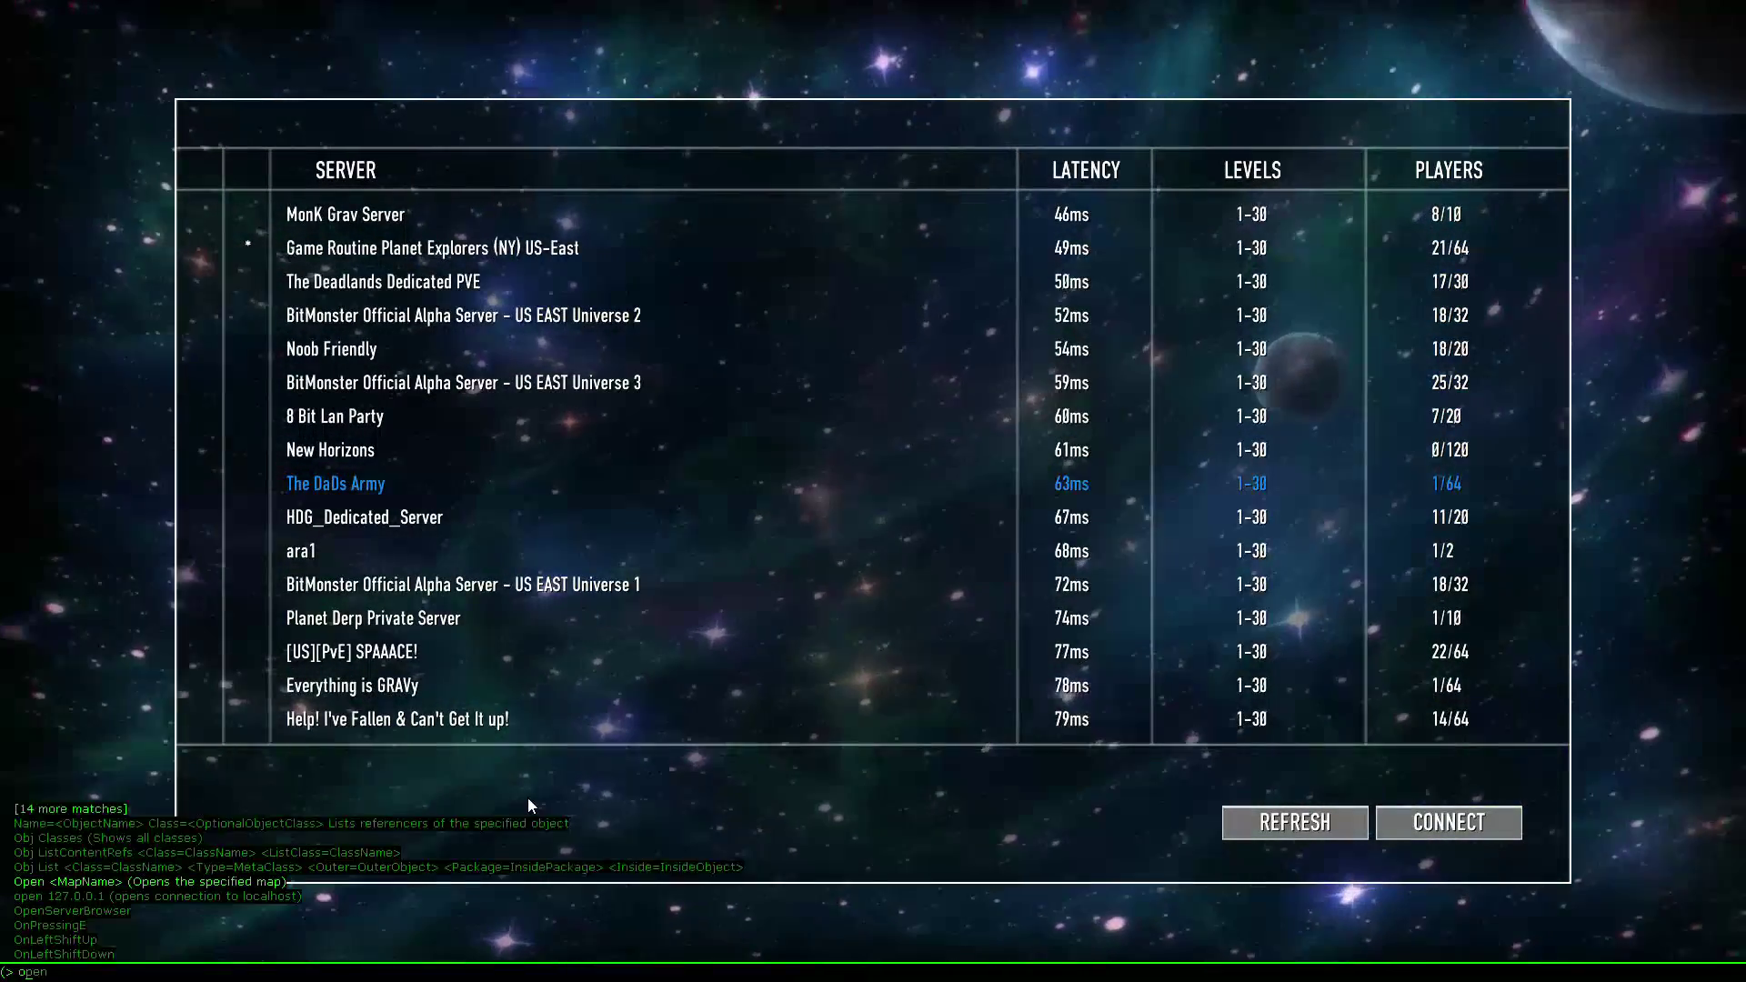
type(" 127.0.0.1")
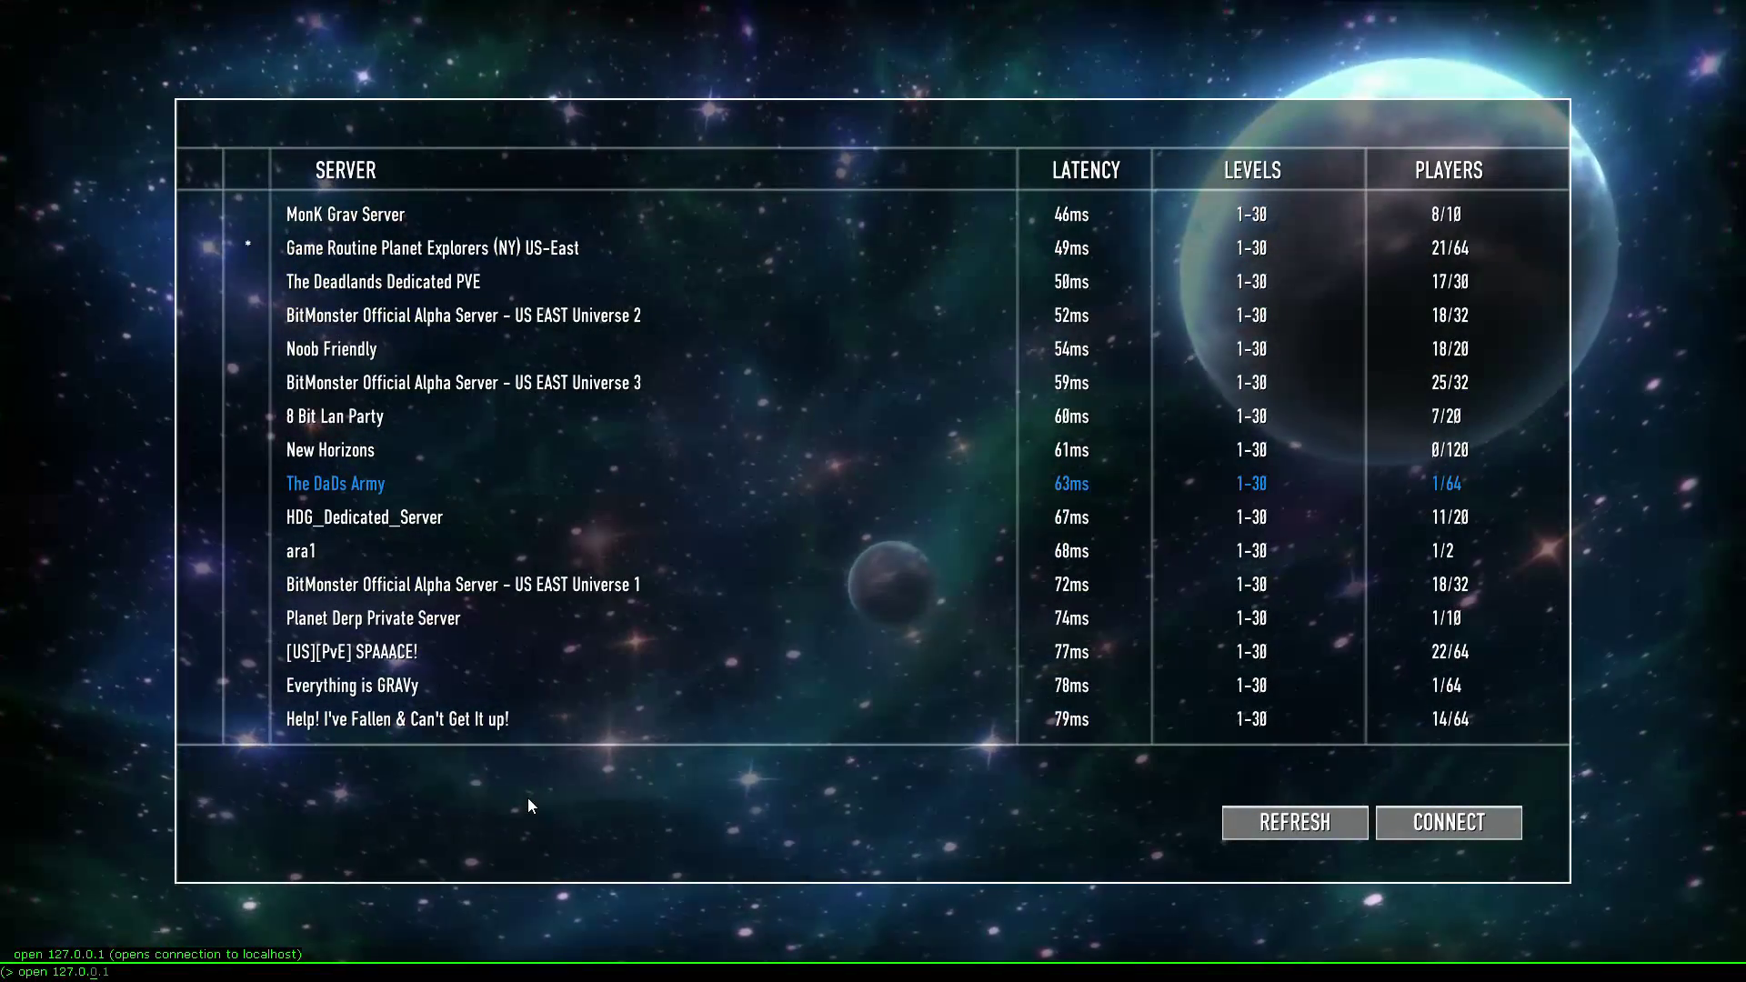
Run 'open 127.0.0.1:7785' in GRAV's console, then switch to the desktop
key("Return")
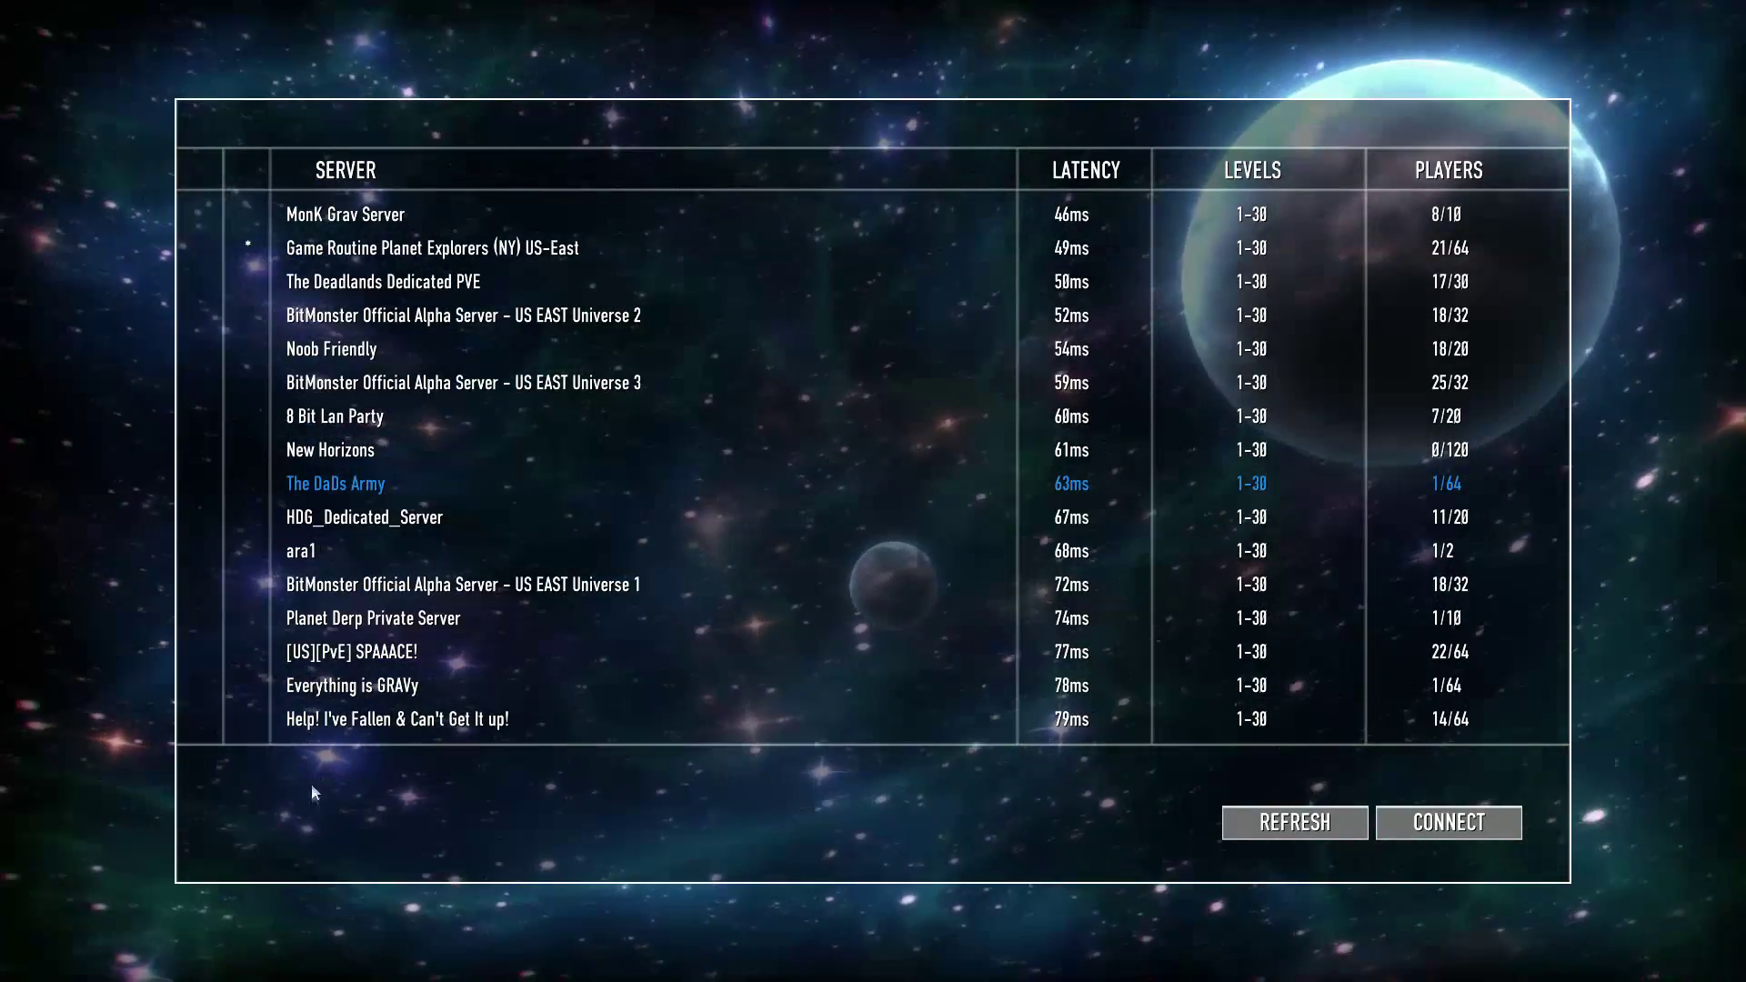
key("grave")
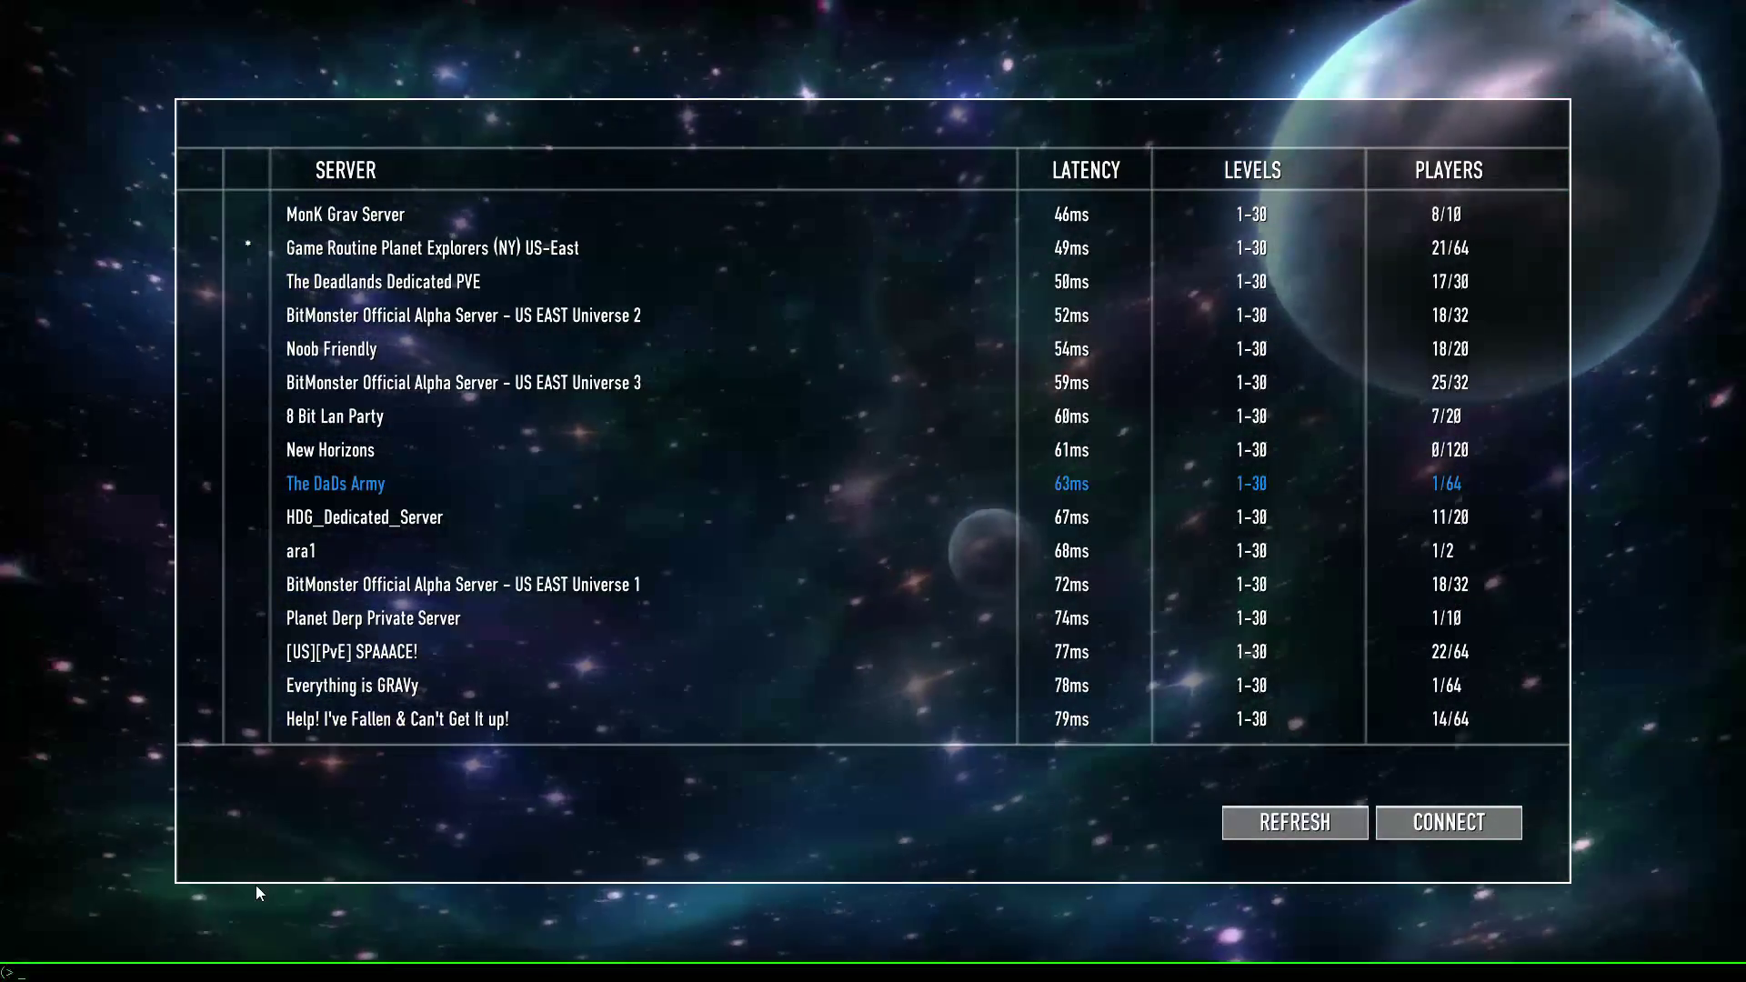
type("open ")
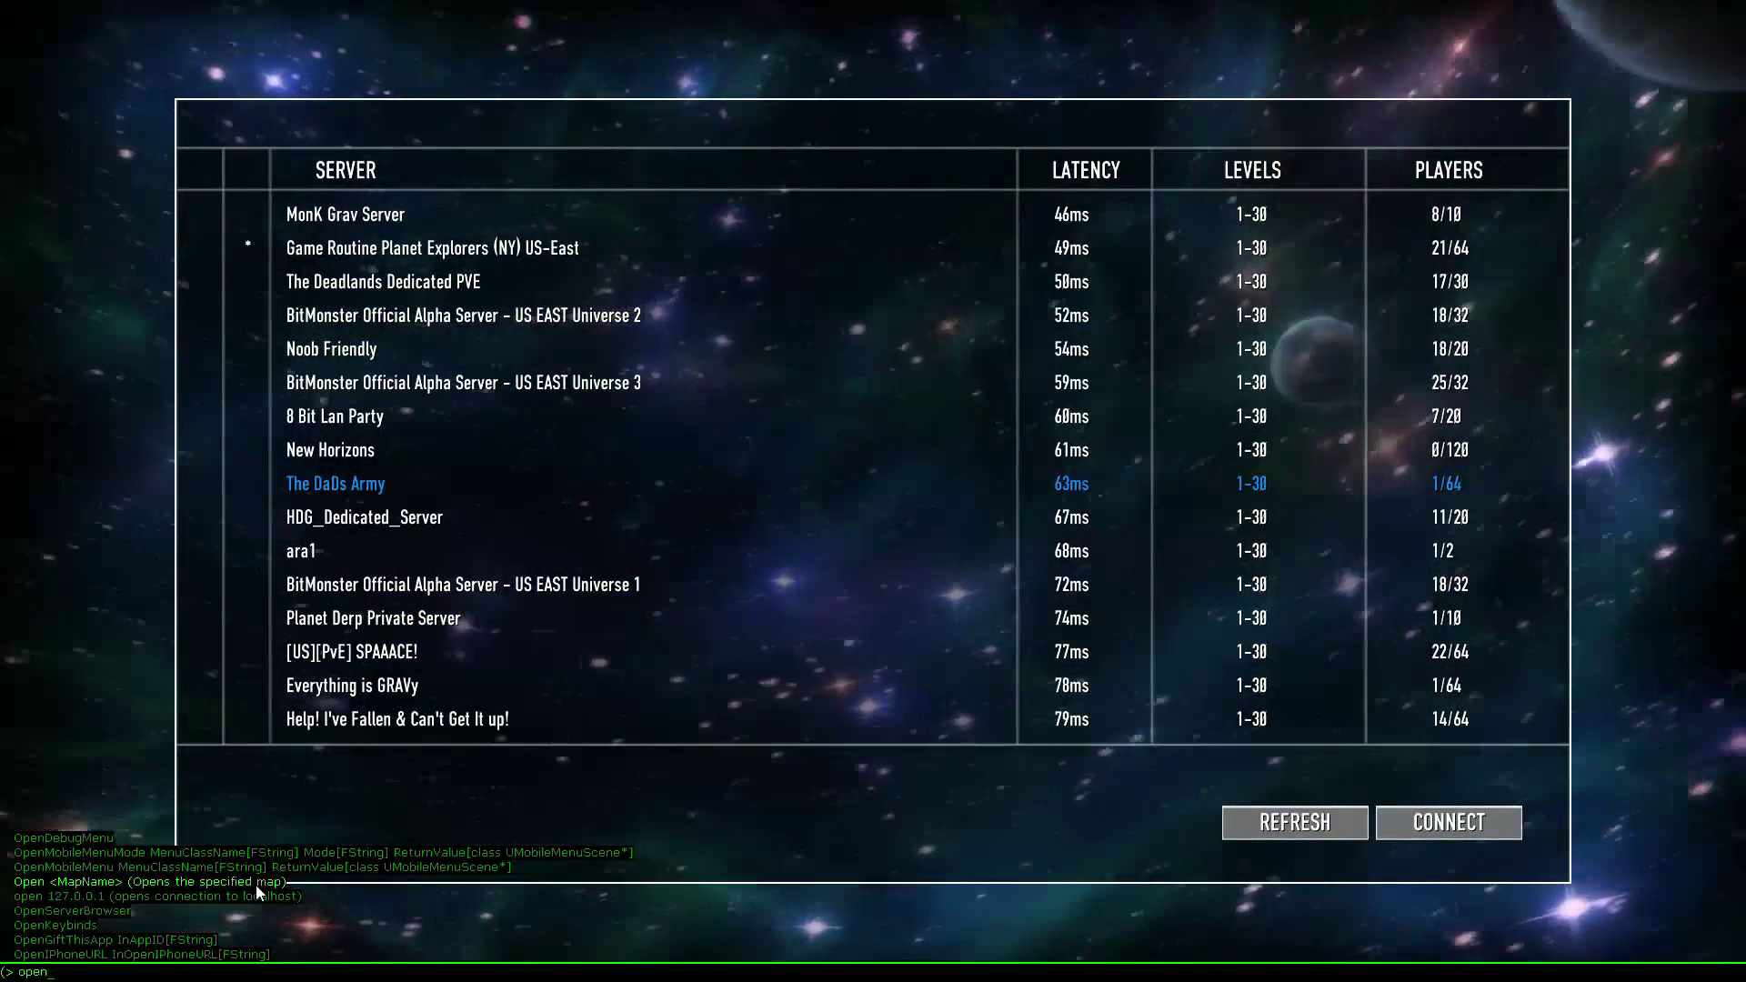
type("127.0.0.1")
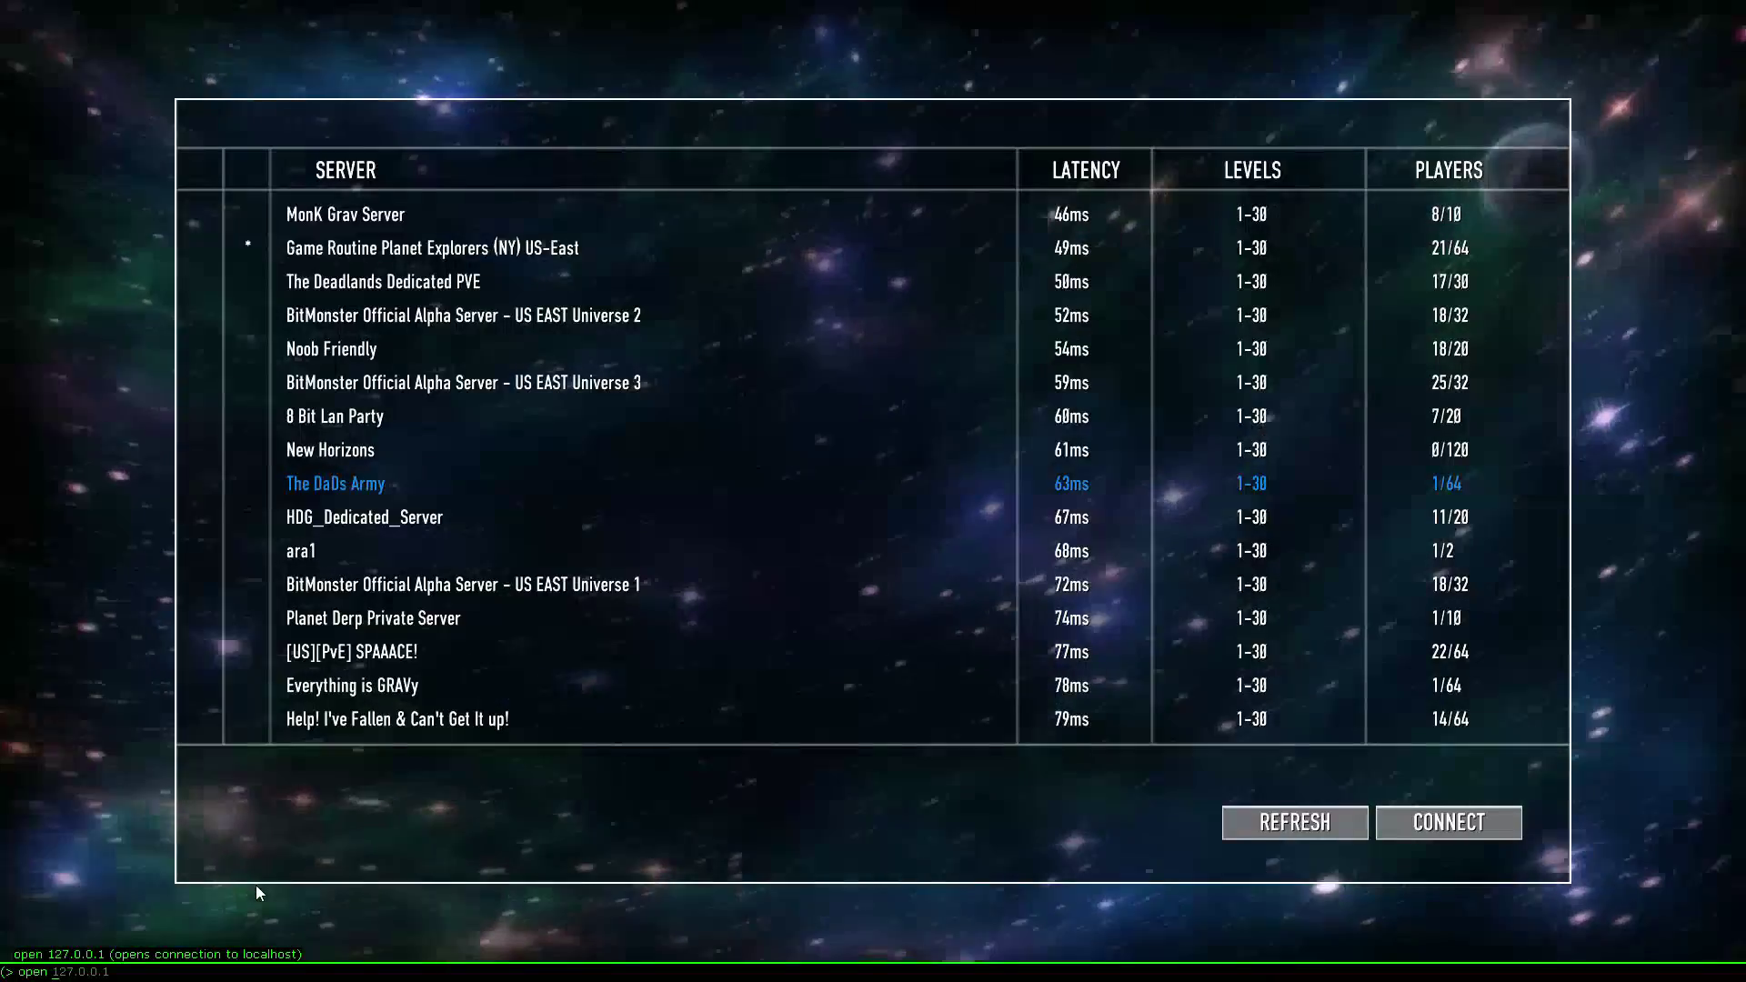
key("BackSpace")
key("BackSpace")
key("BackSpace")
type("ce fow")
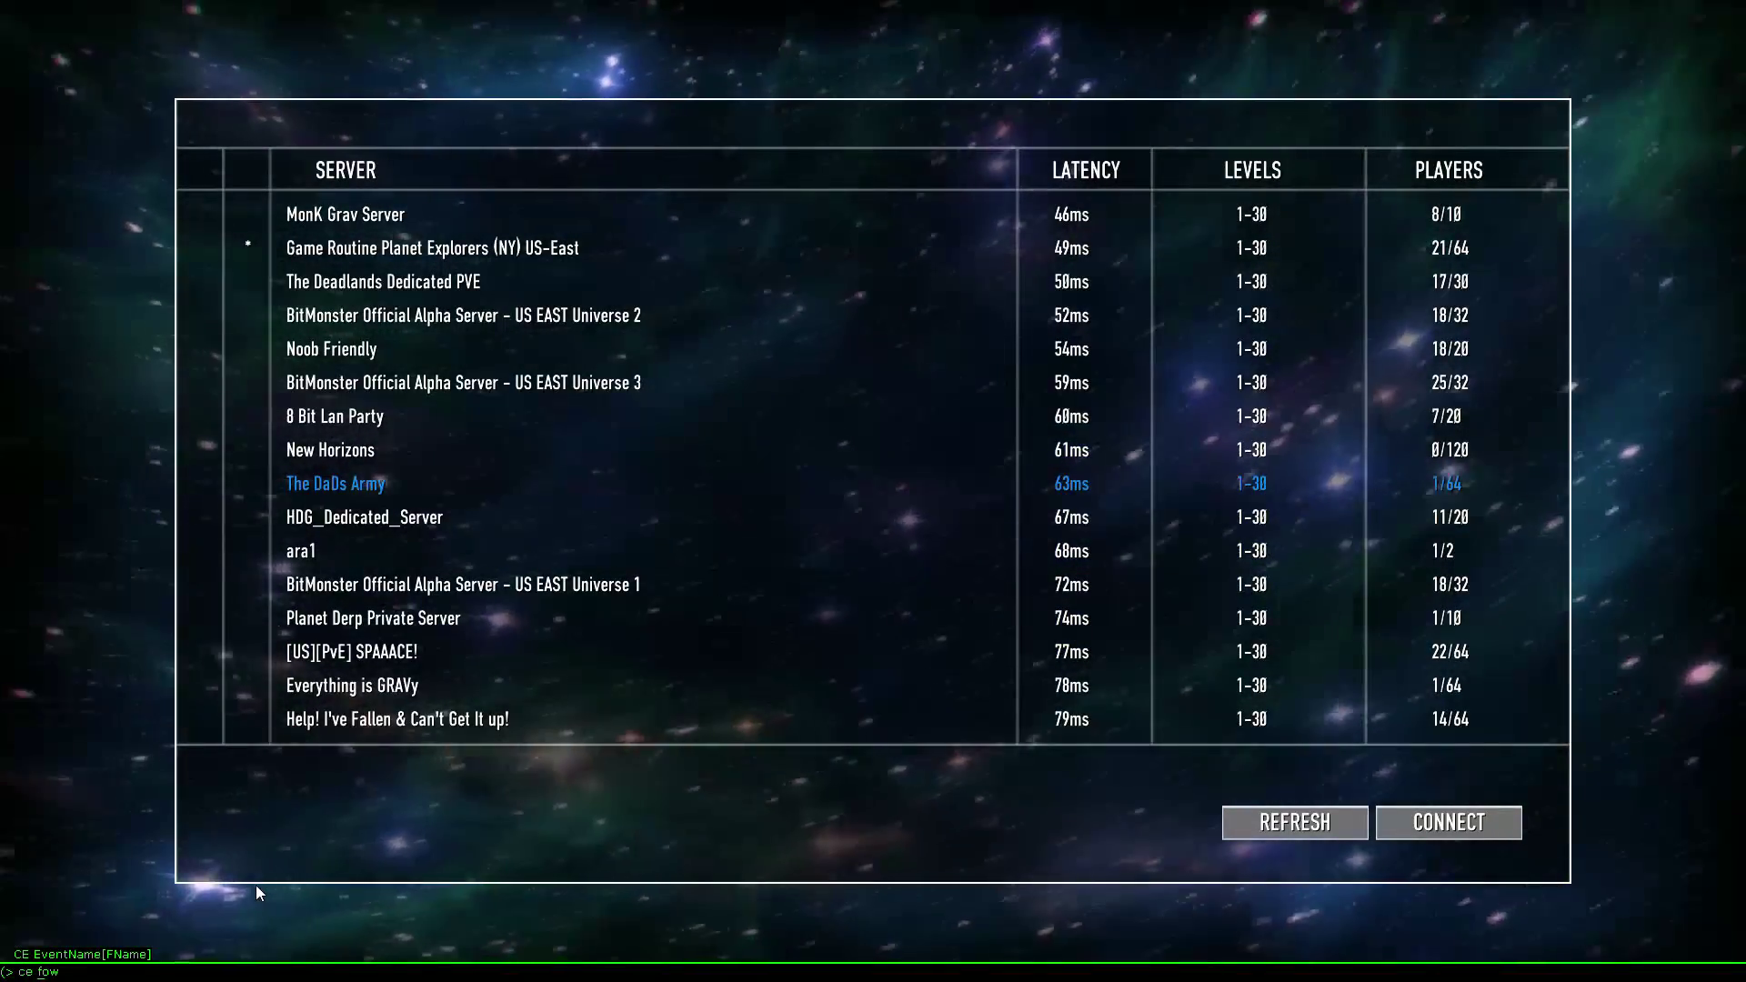
key("BackSpace")
key("BackSpace")
key("BackSpace")
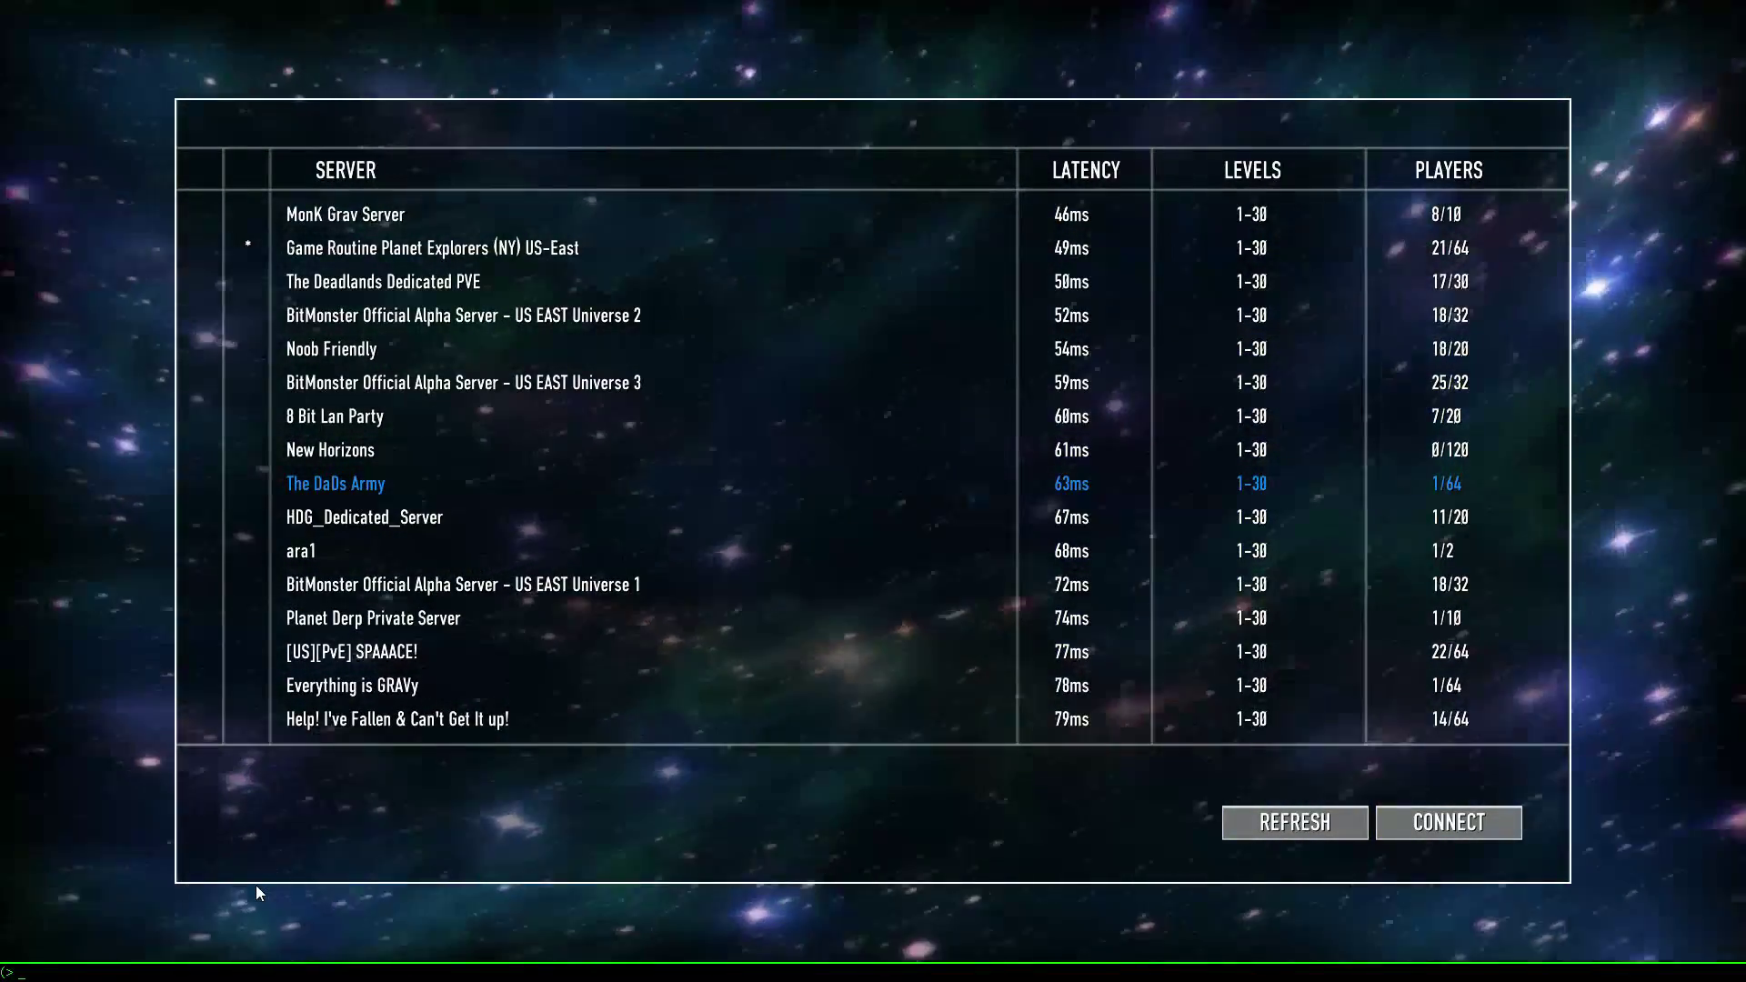
type("open")
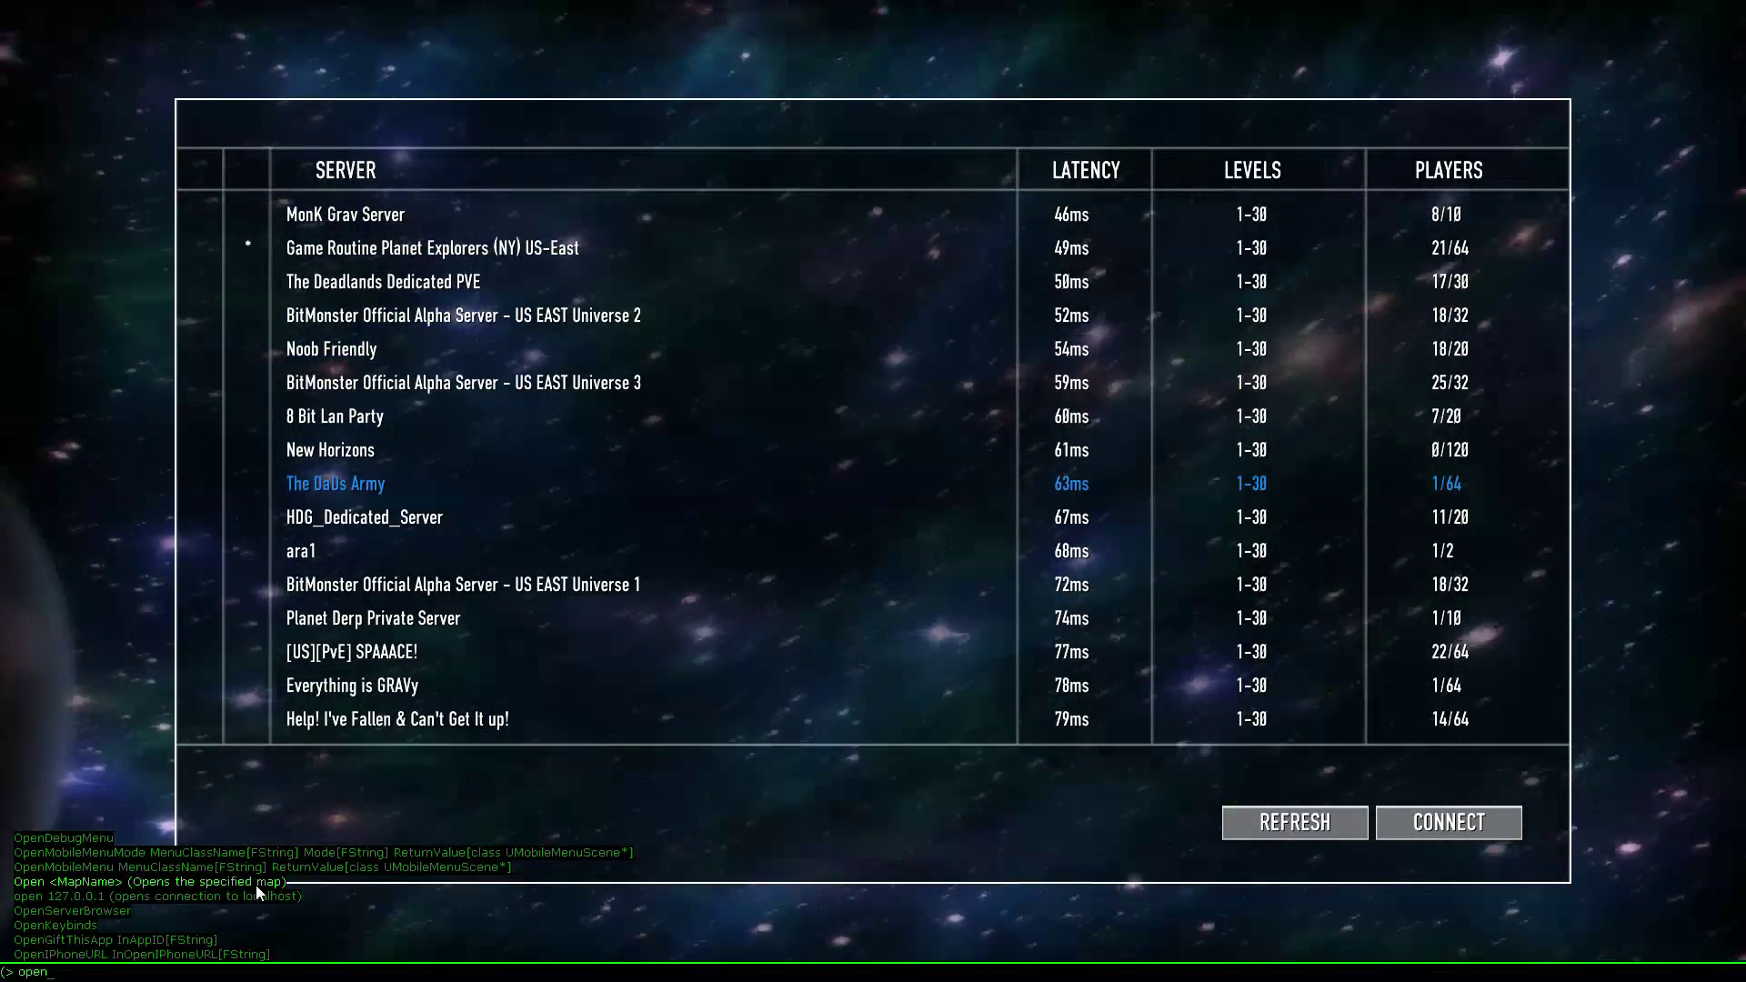
type(" 127.0.0.1")
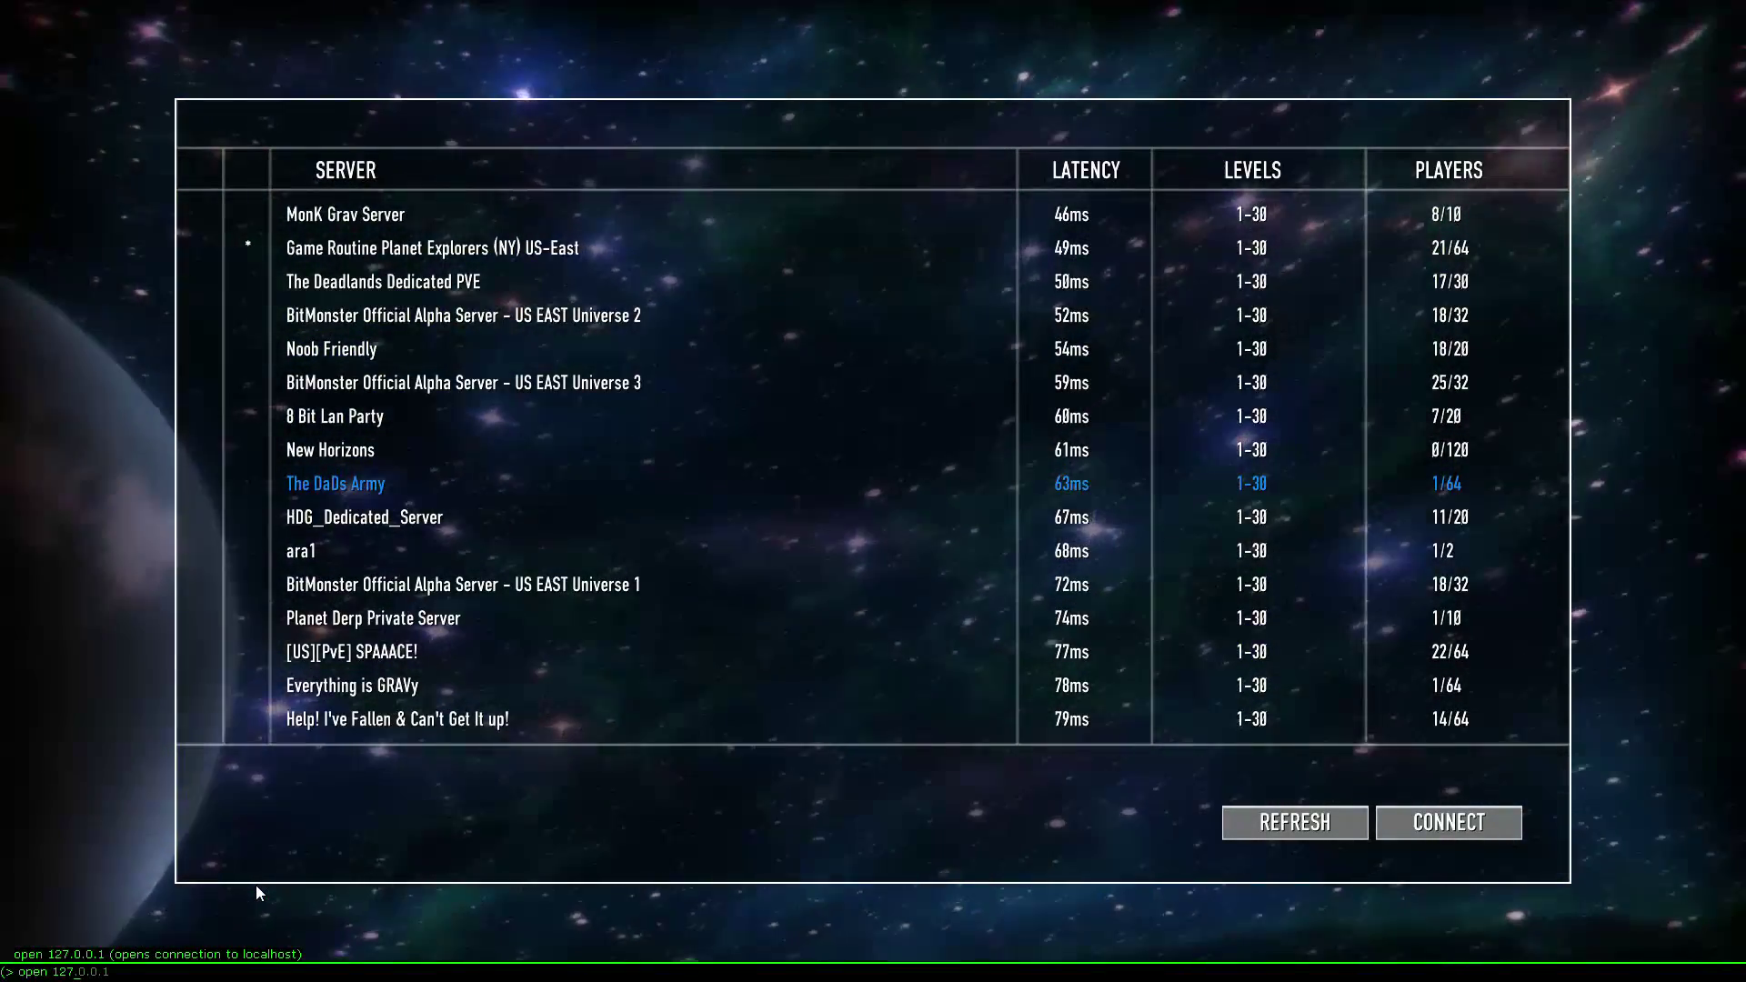
type(":")
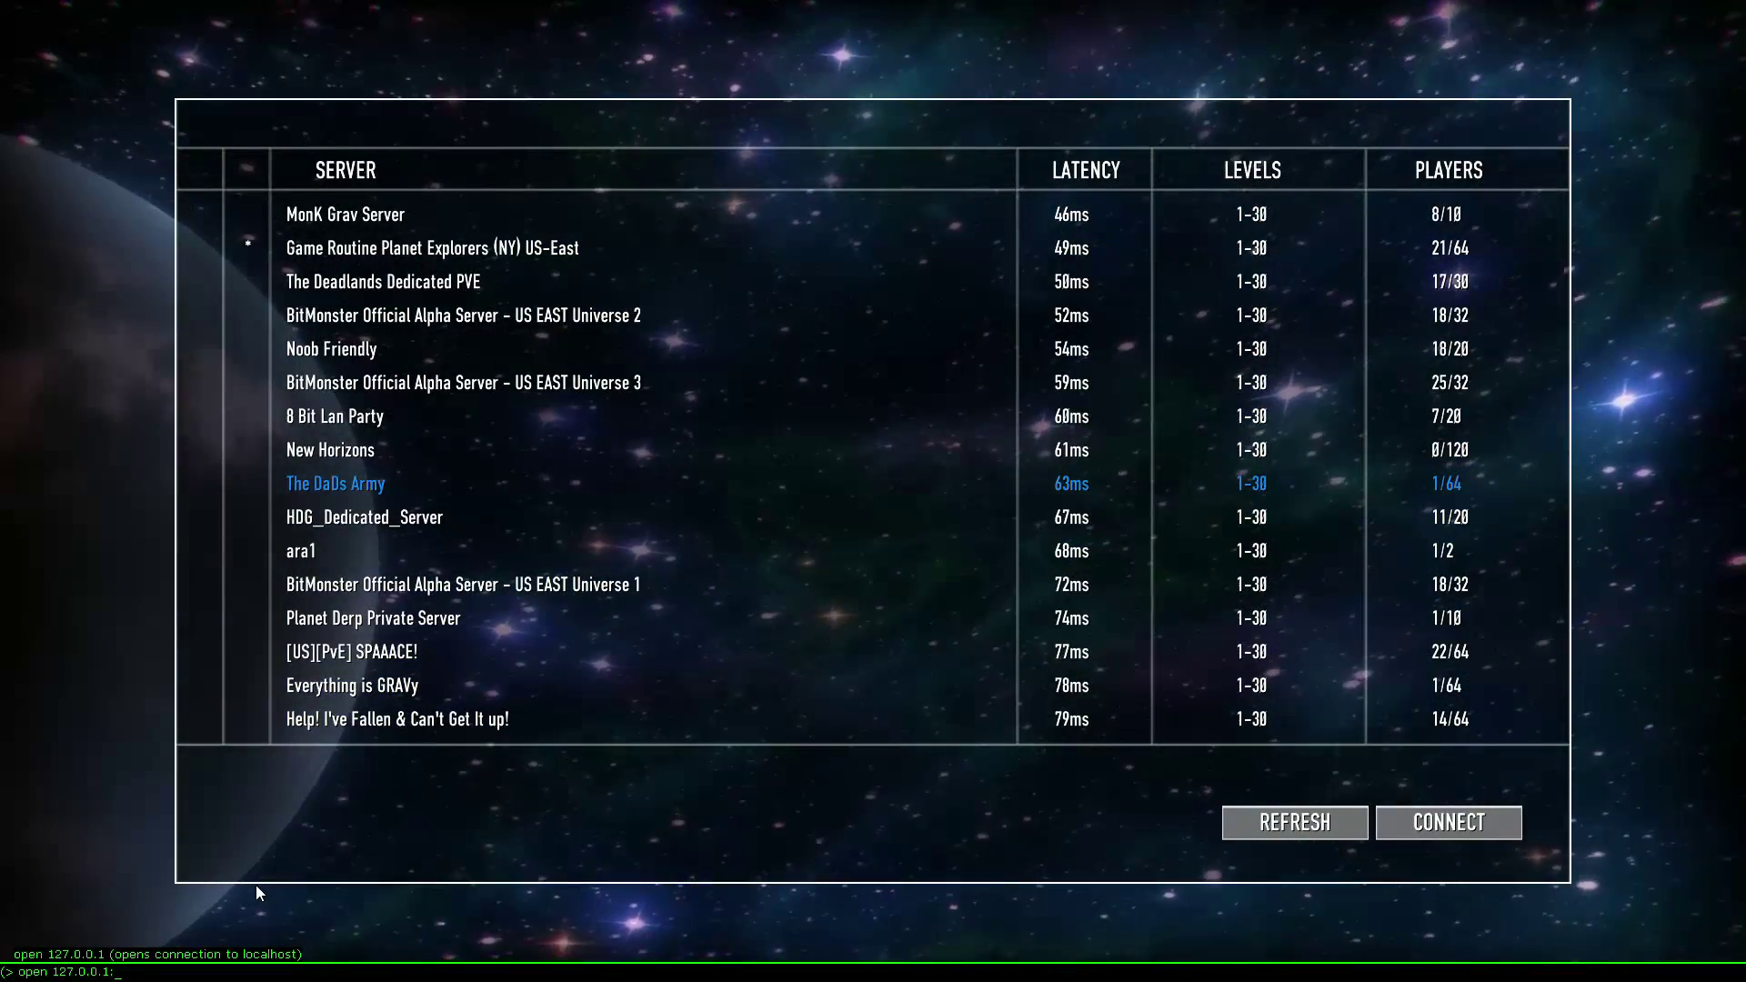
type("7785")
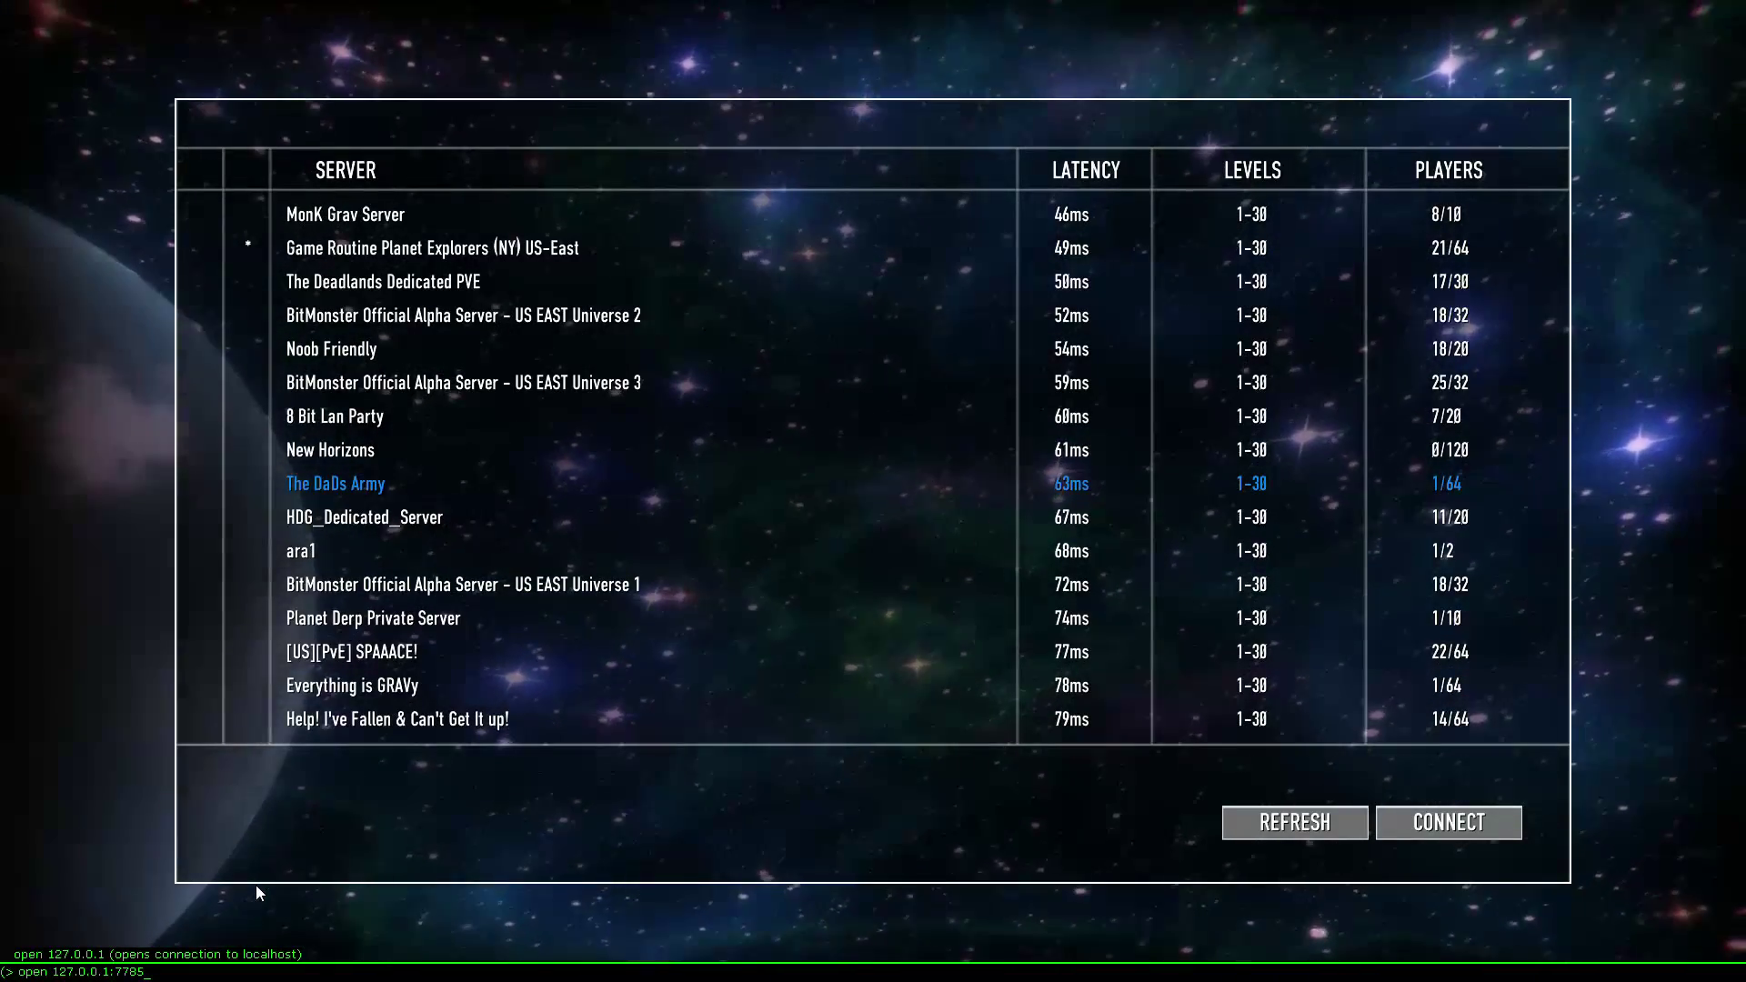
key("Return")
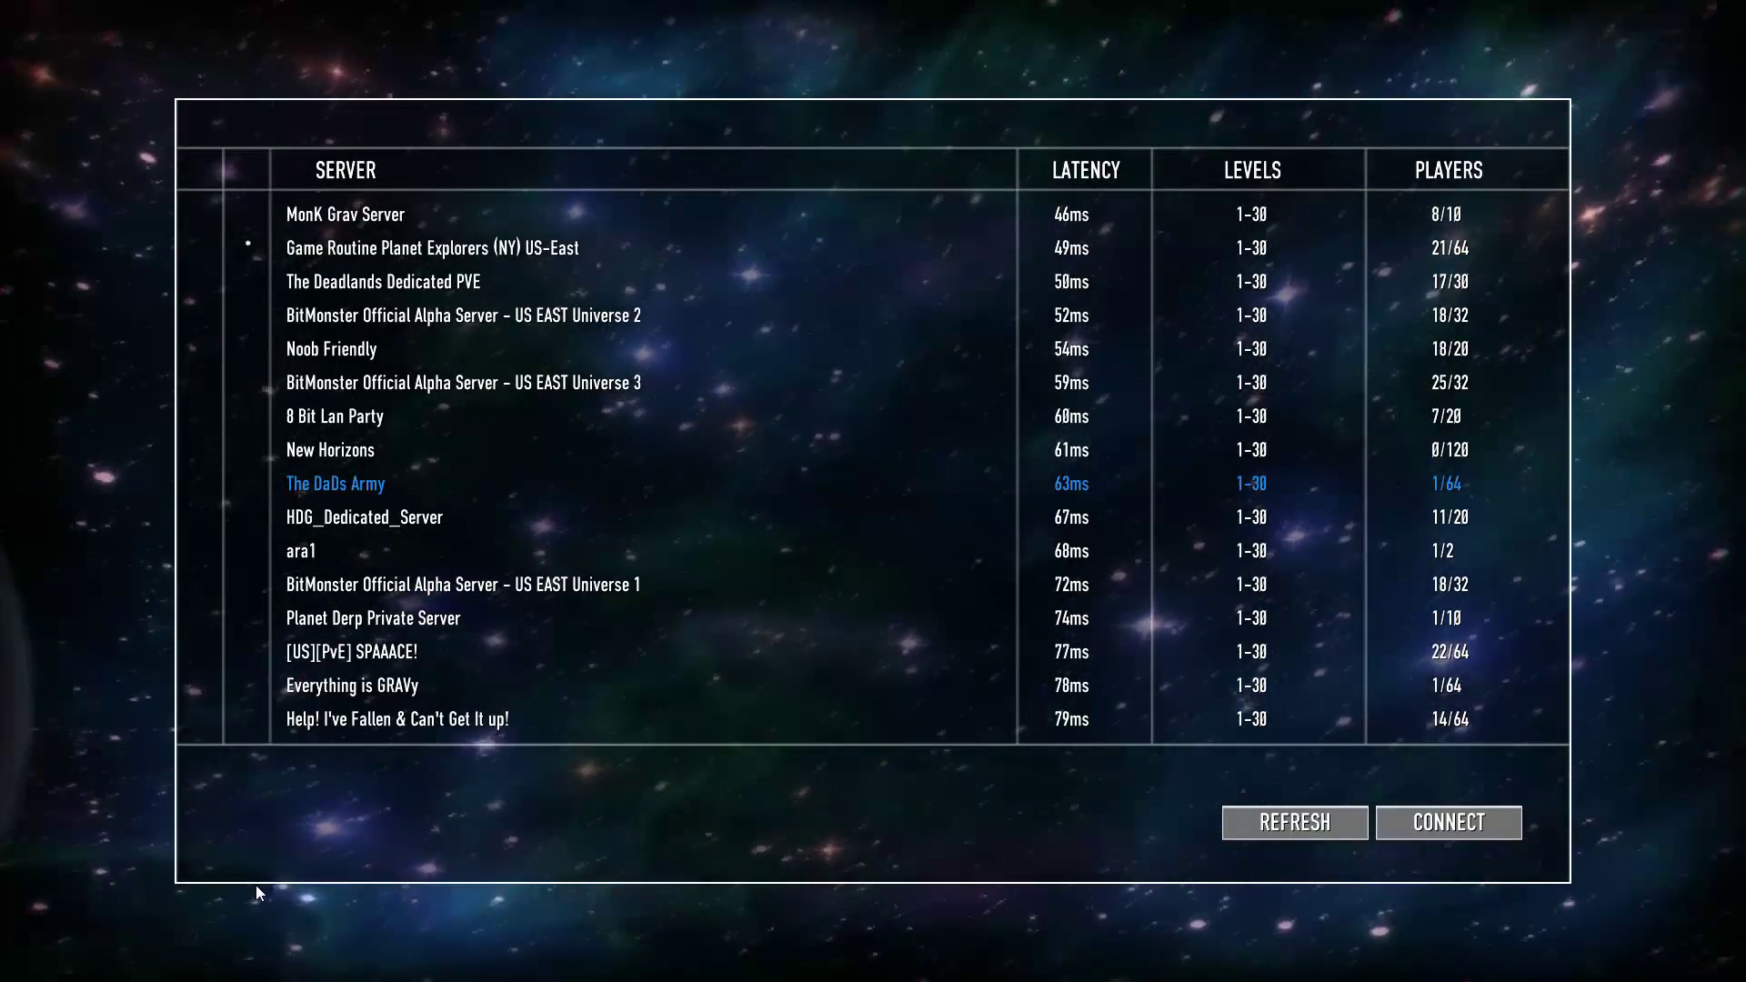
key("alt+Tab")
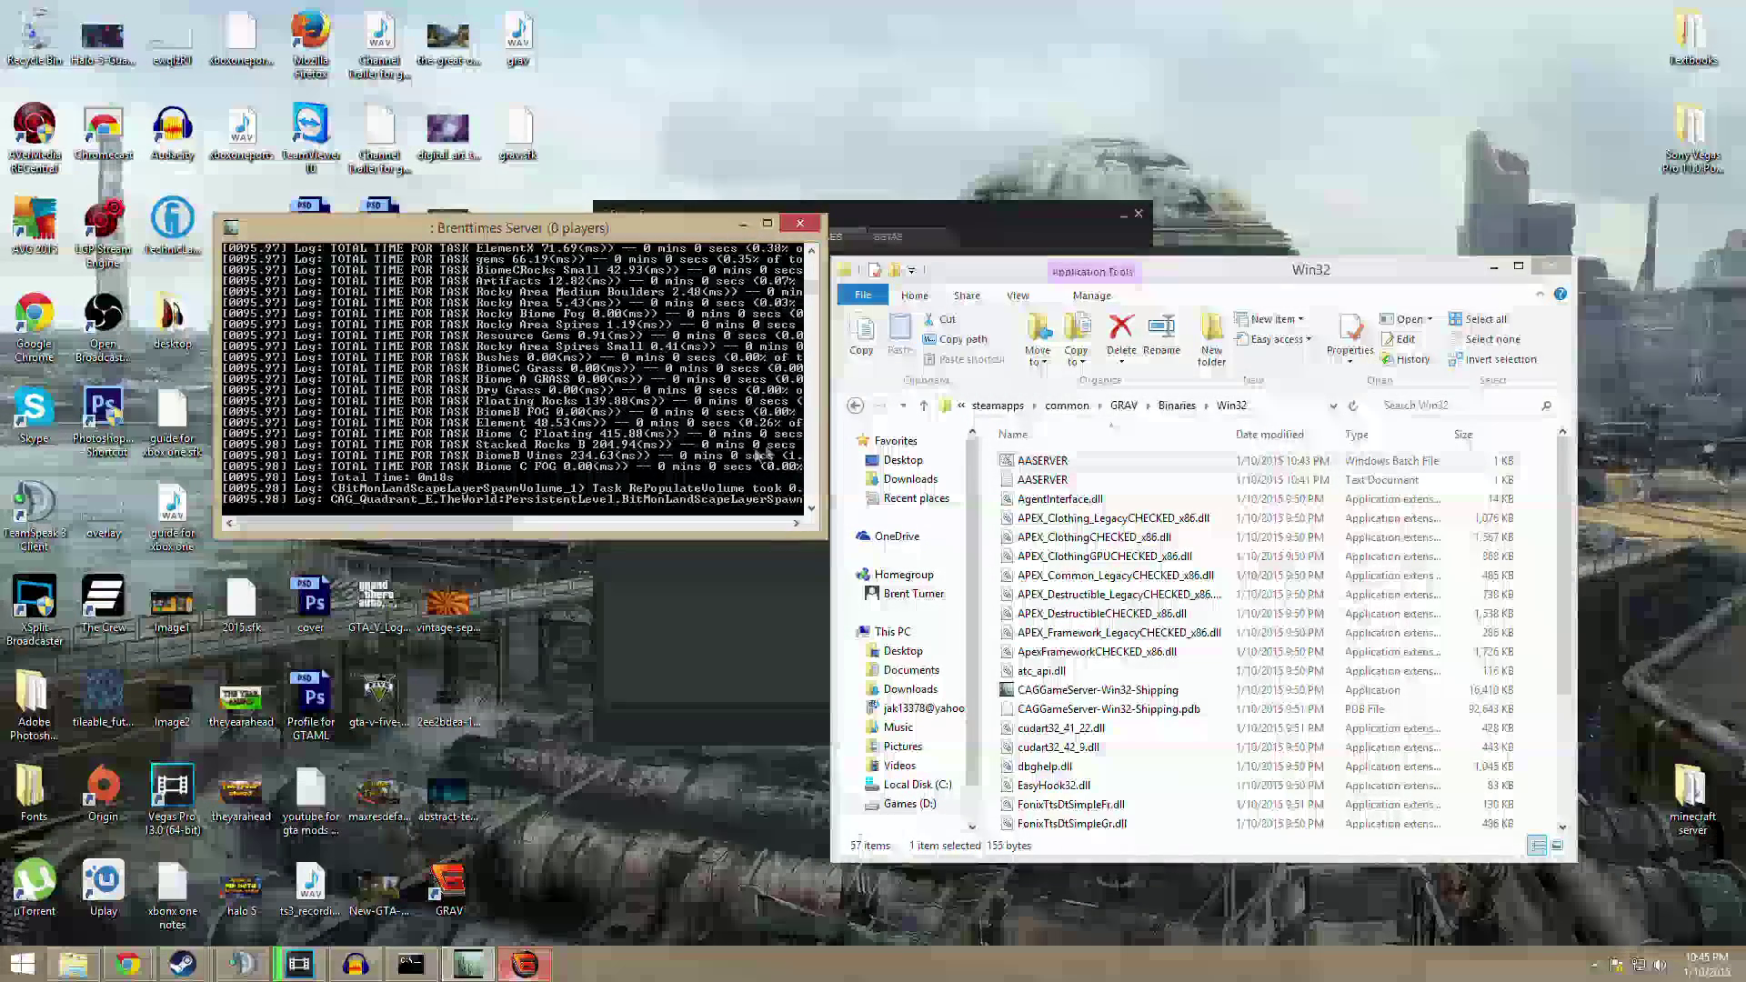
scroll(519, 382, "up", 10)
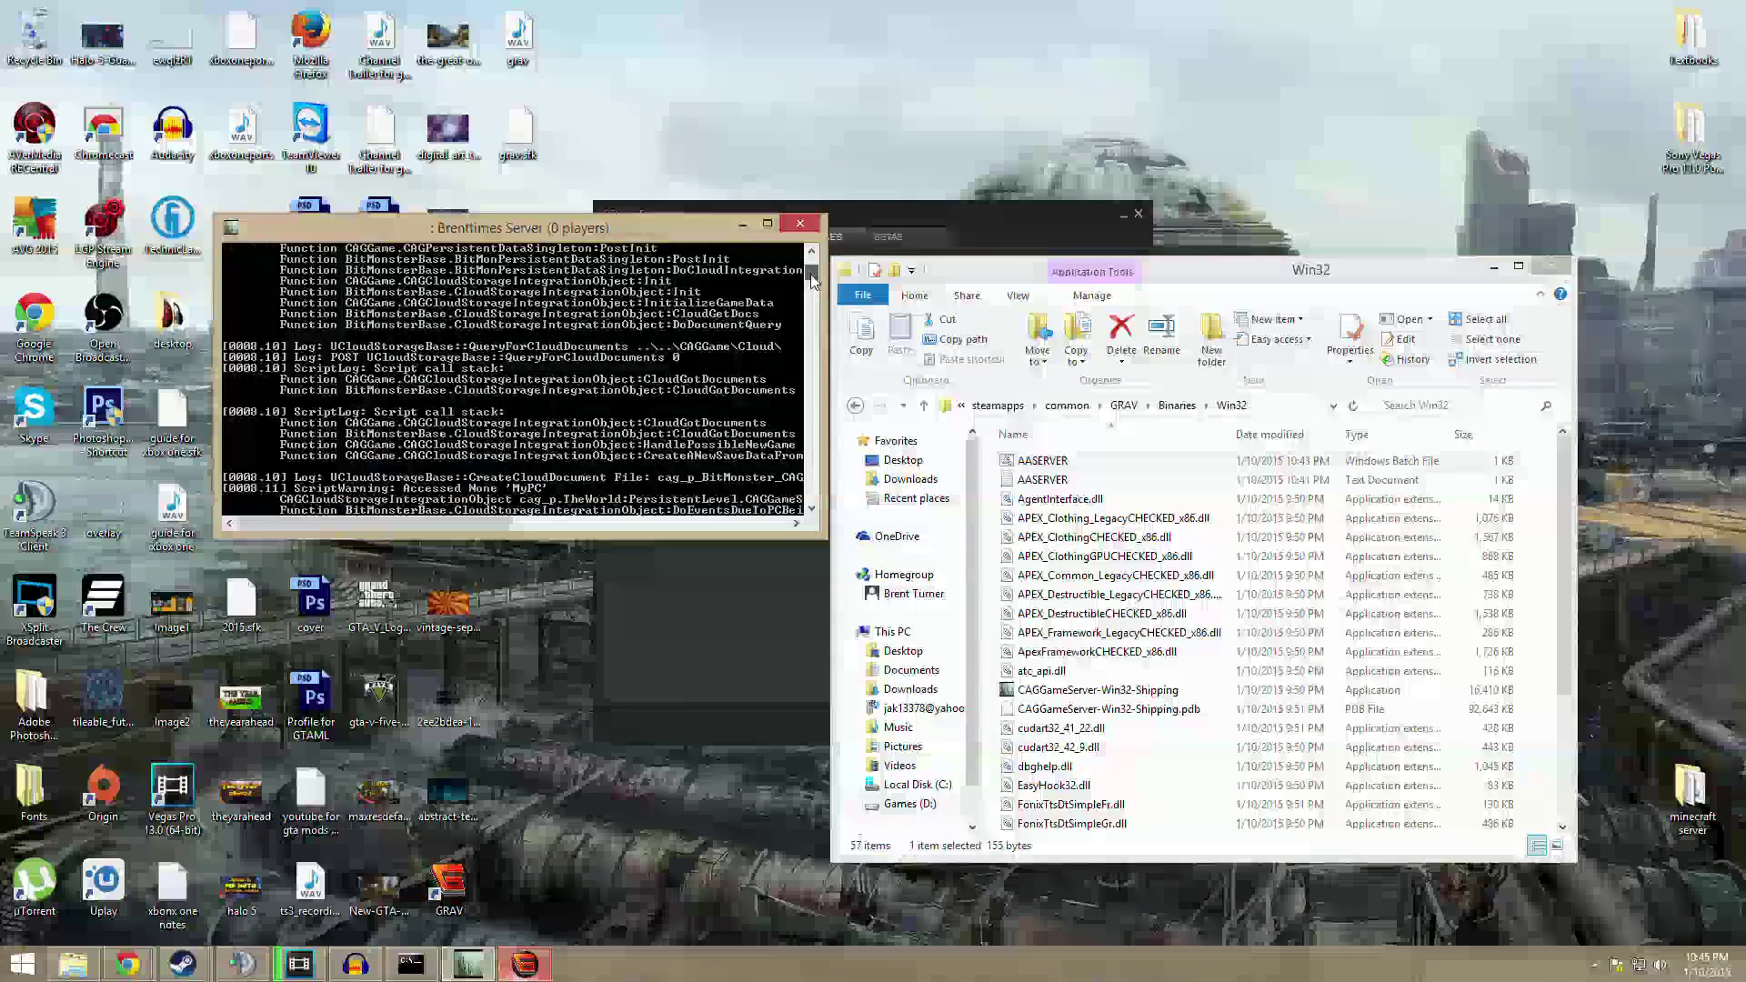
left_click_drag(816, 279, 829, 297)
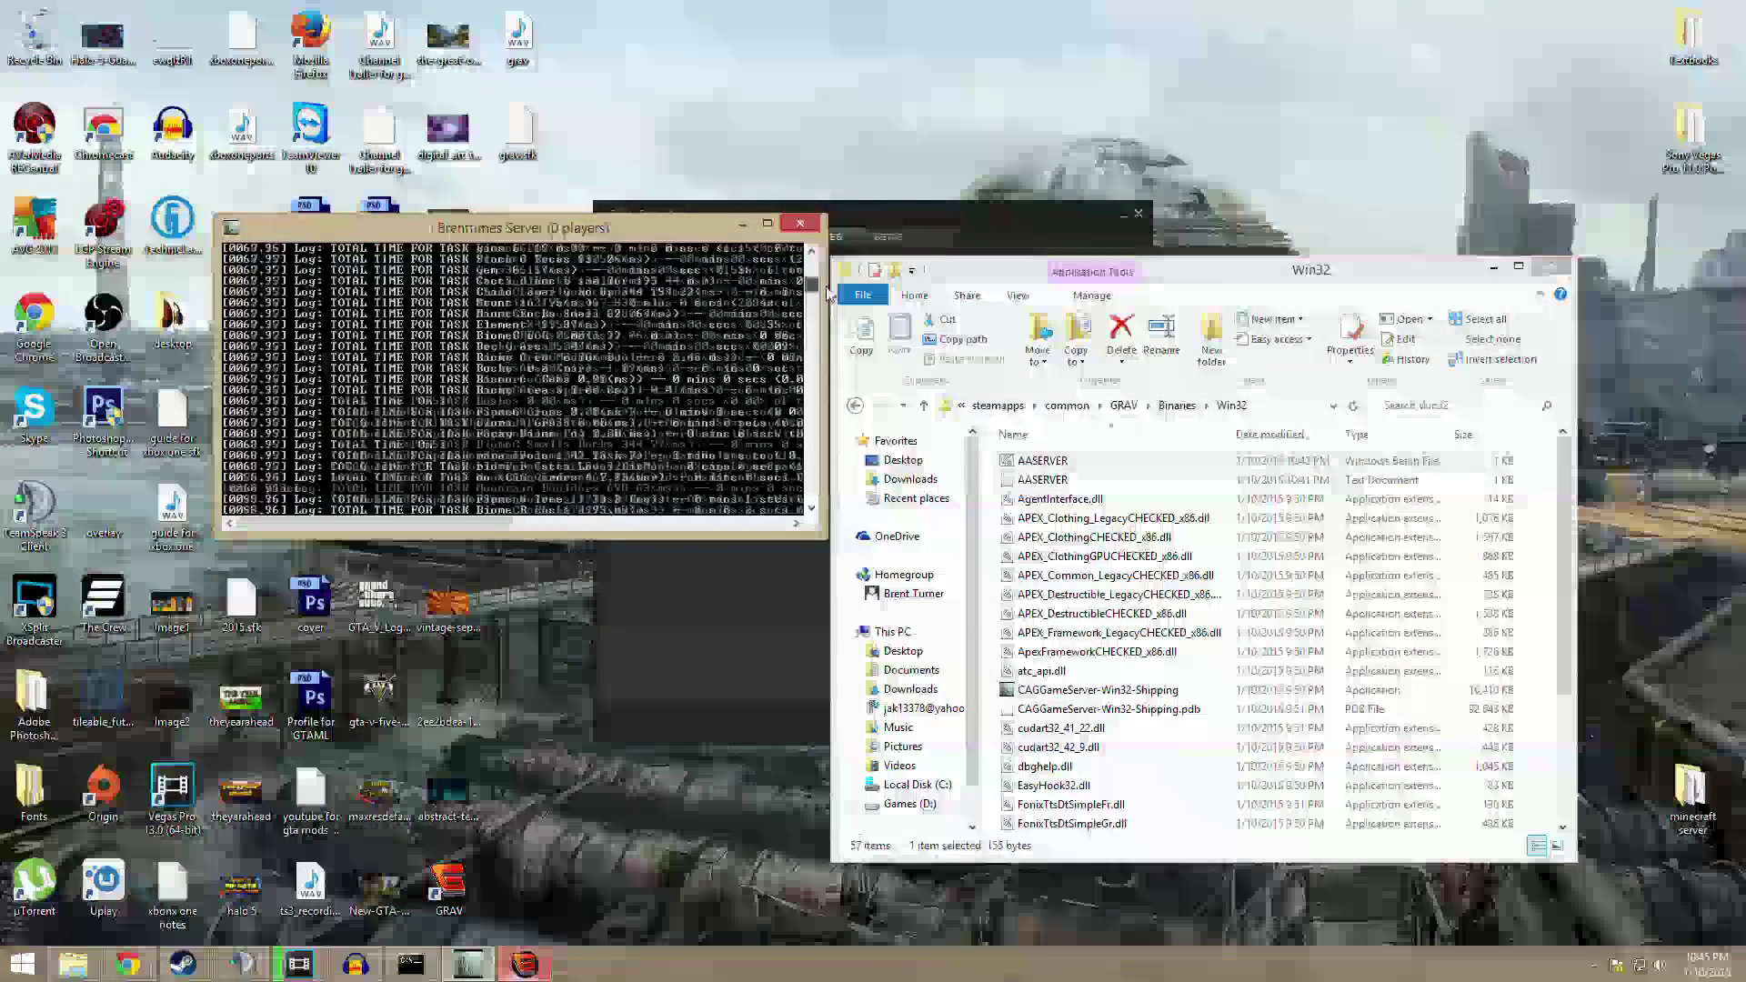
scroll(828, 298, "up", 5)
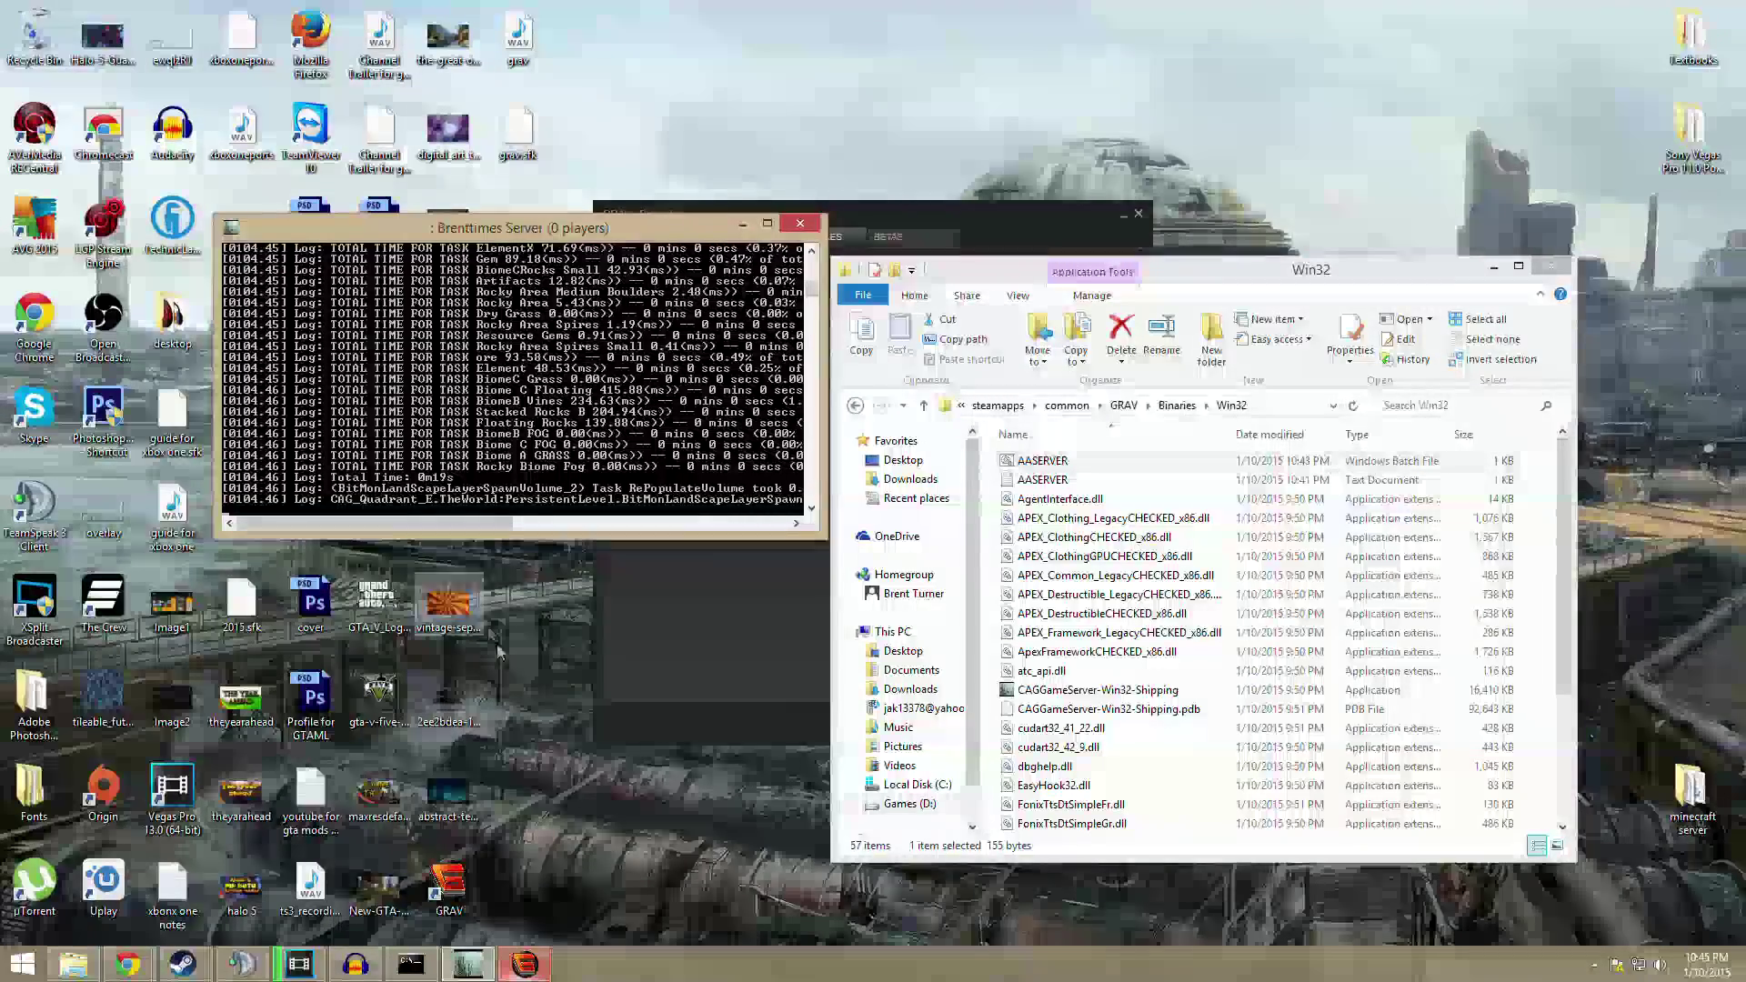
Return to GRAV's fullscreen server list from the taskbar
left_click(532, 964)
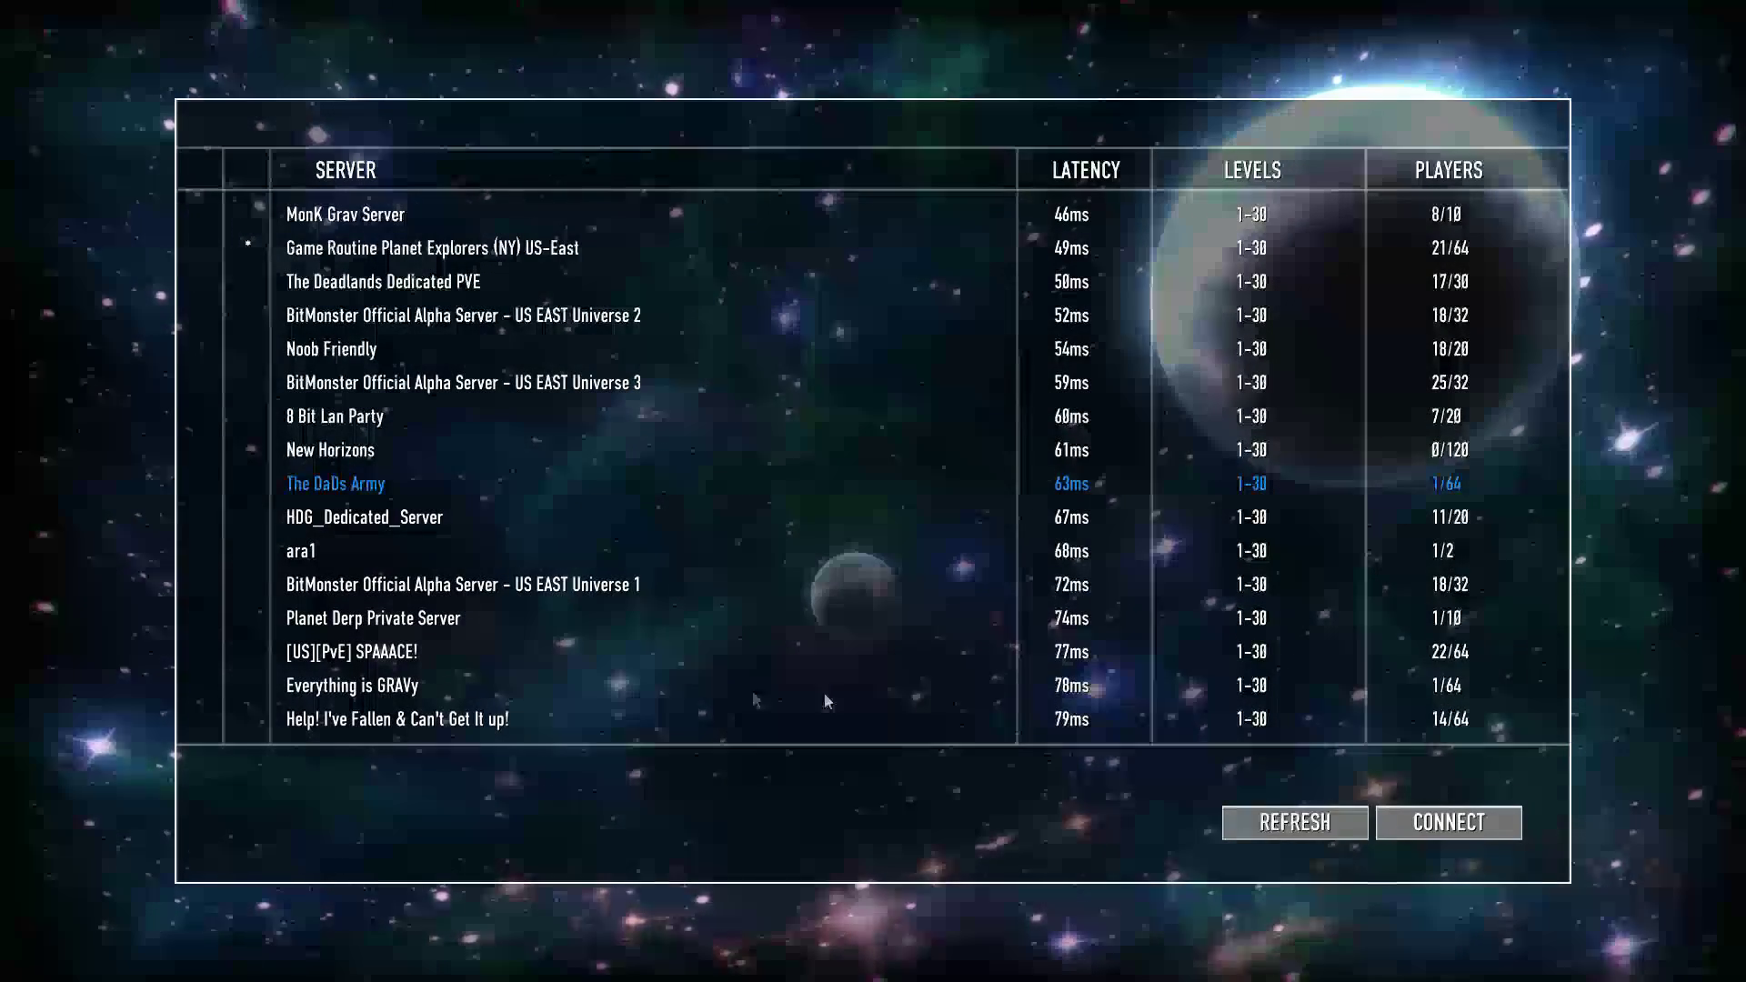
scroll(750, 676, "down", 1)
scroll(770, 669, "down", 2)
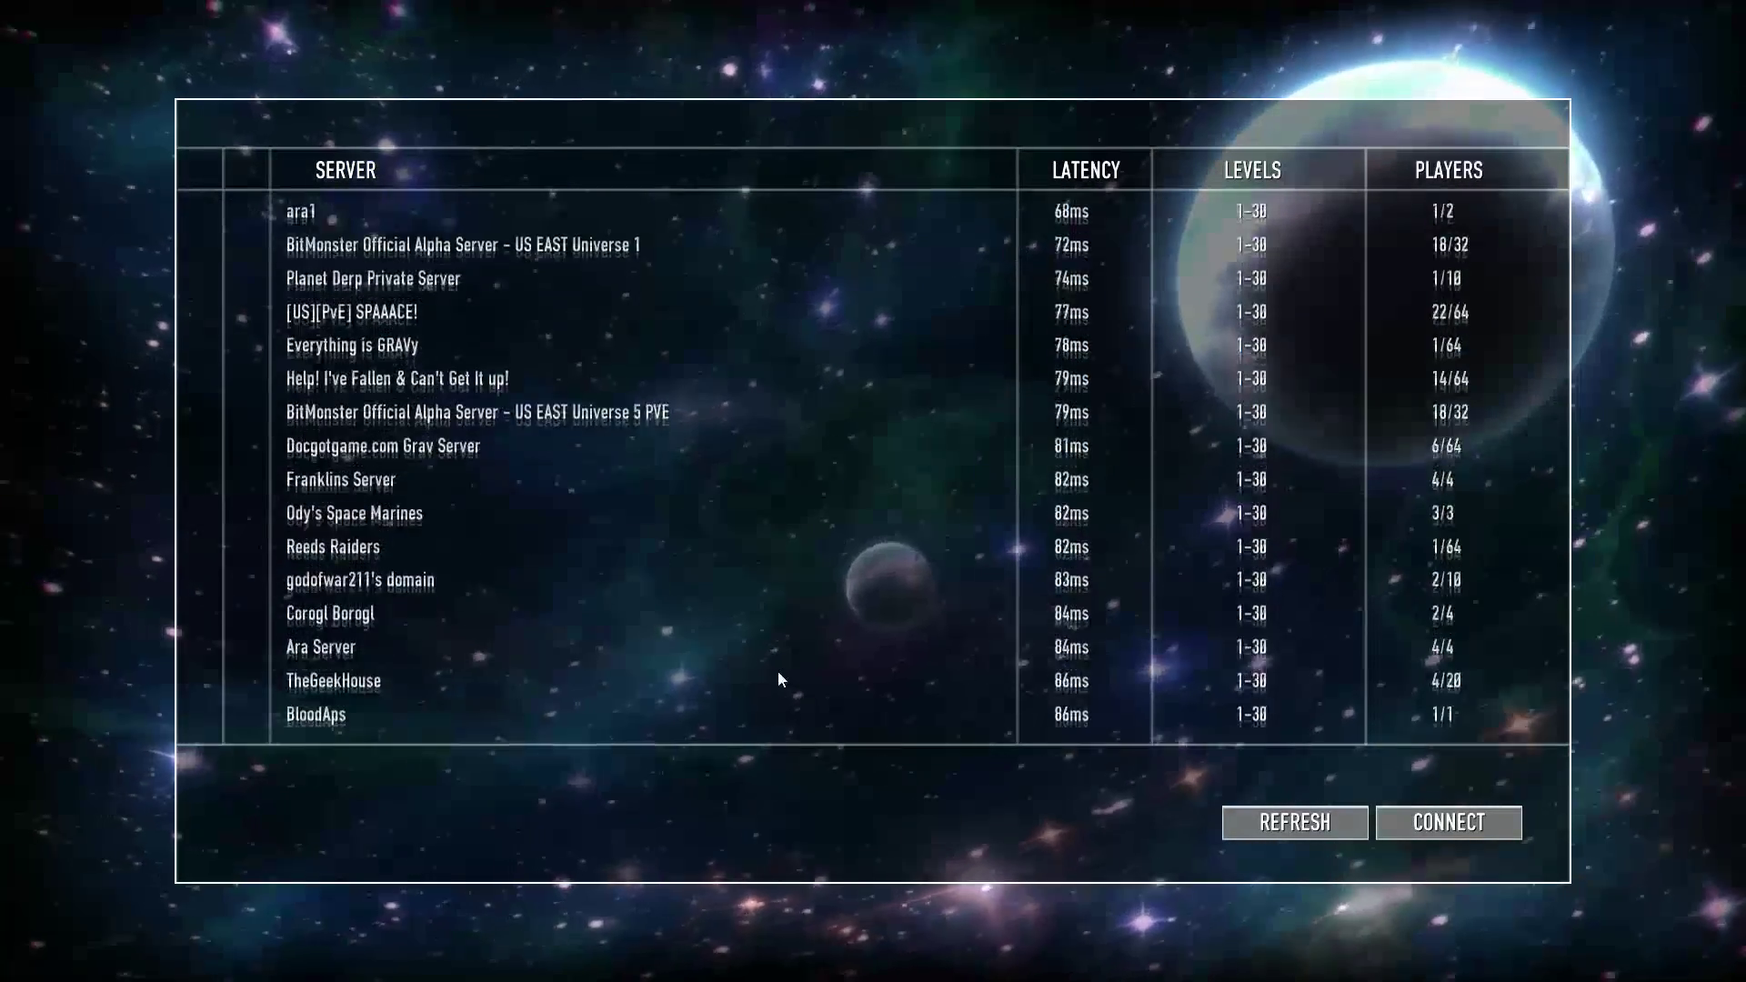
scroll(779, 675, "down", 2)
scroll(777, 668, "down", 2)
scroll(777, 668, "down", 2)
scroll(777, 669, "down", 2)
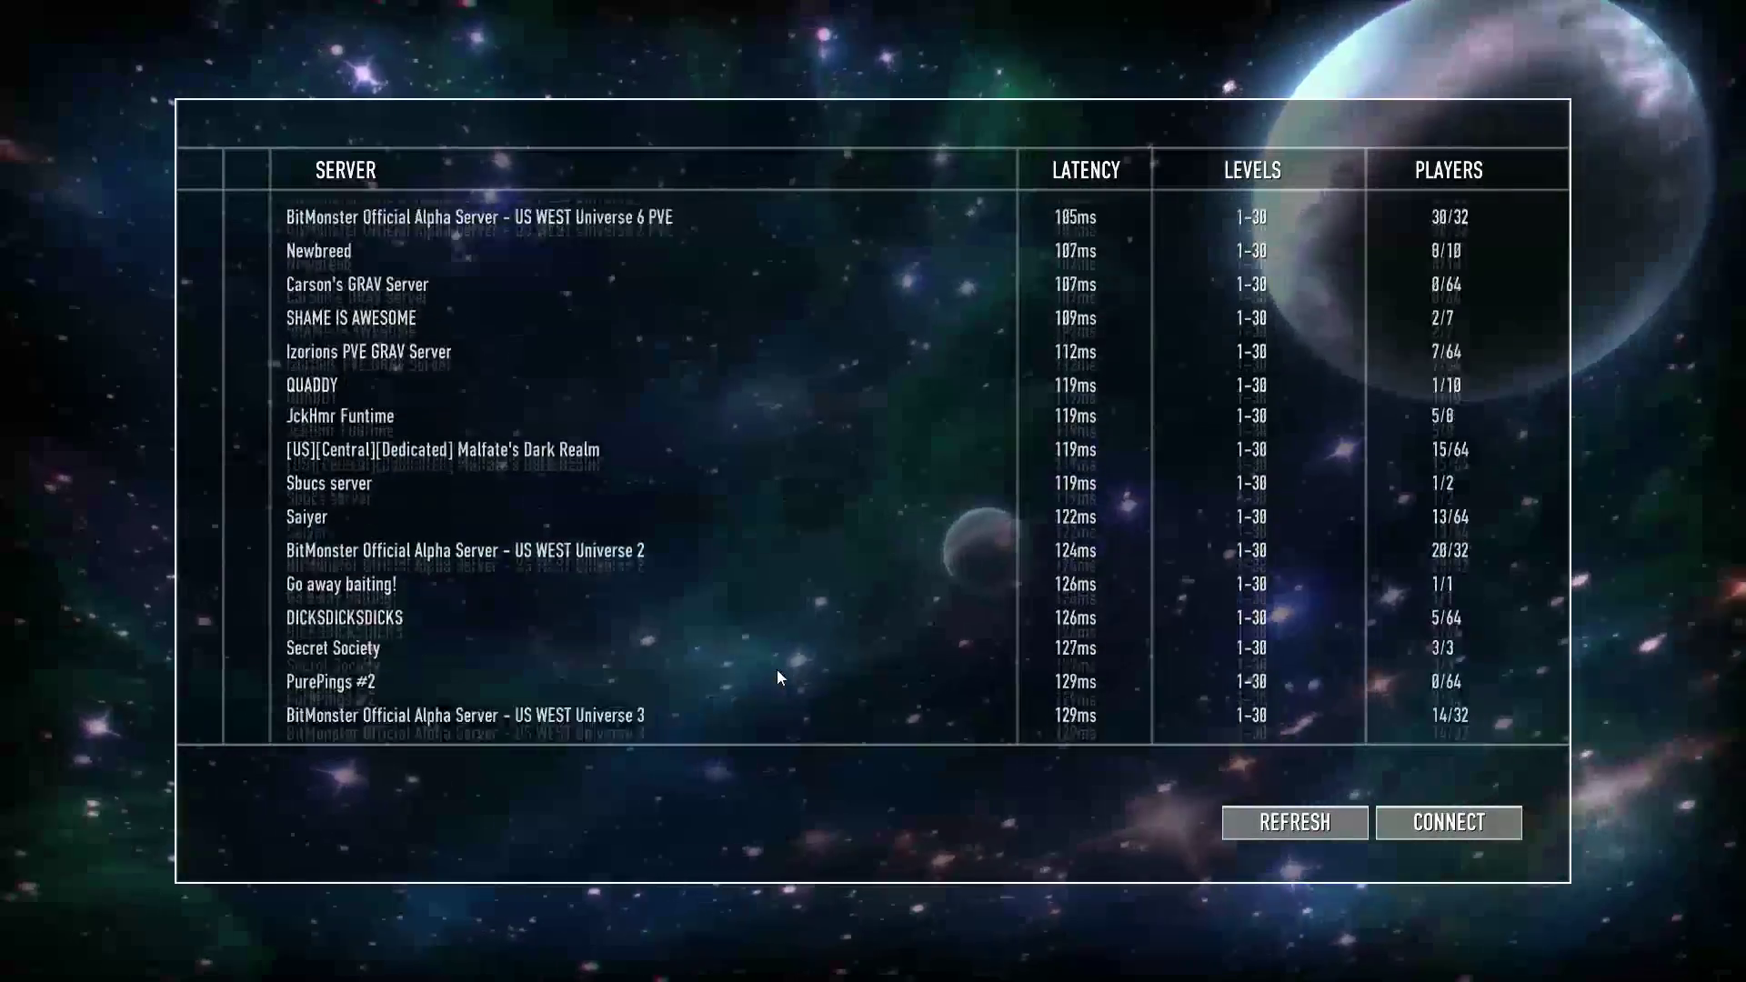
scroll(773, 668, "down", 3)
scroll(502, 625, "up", 2)
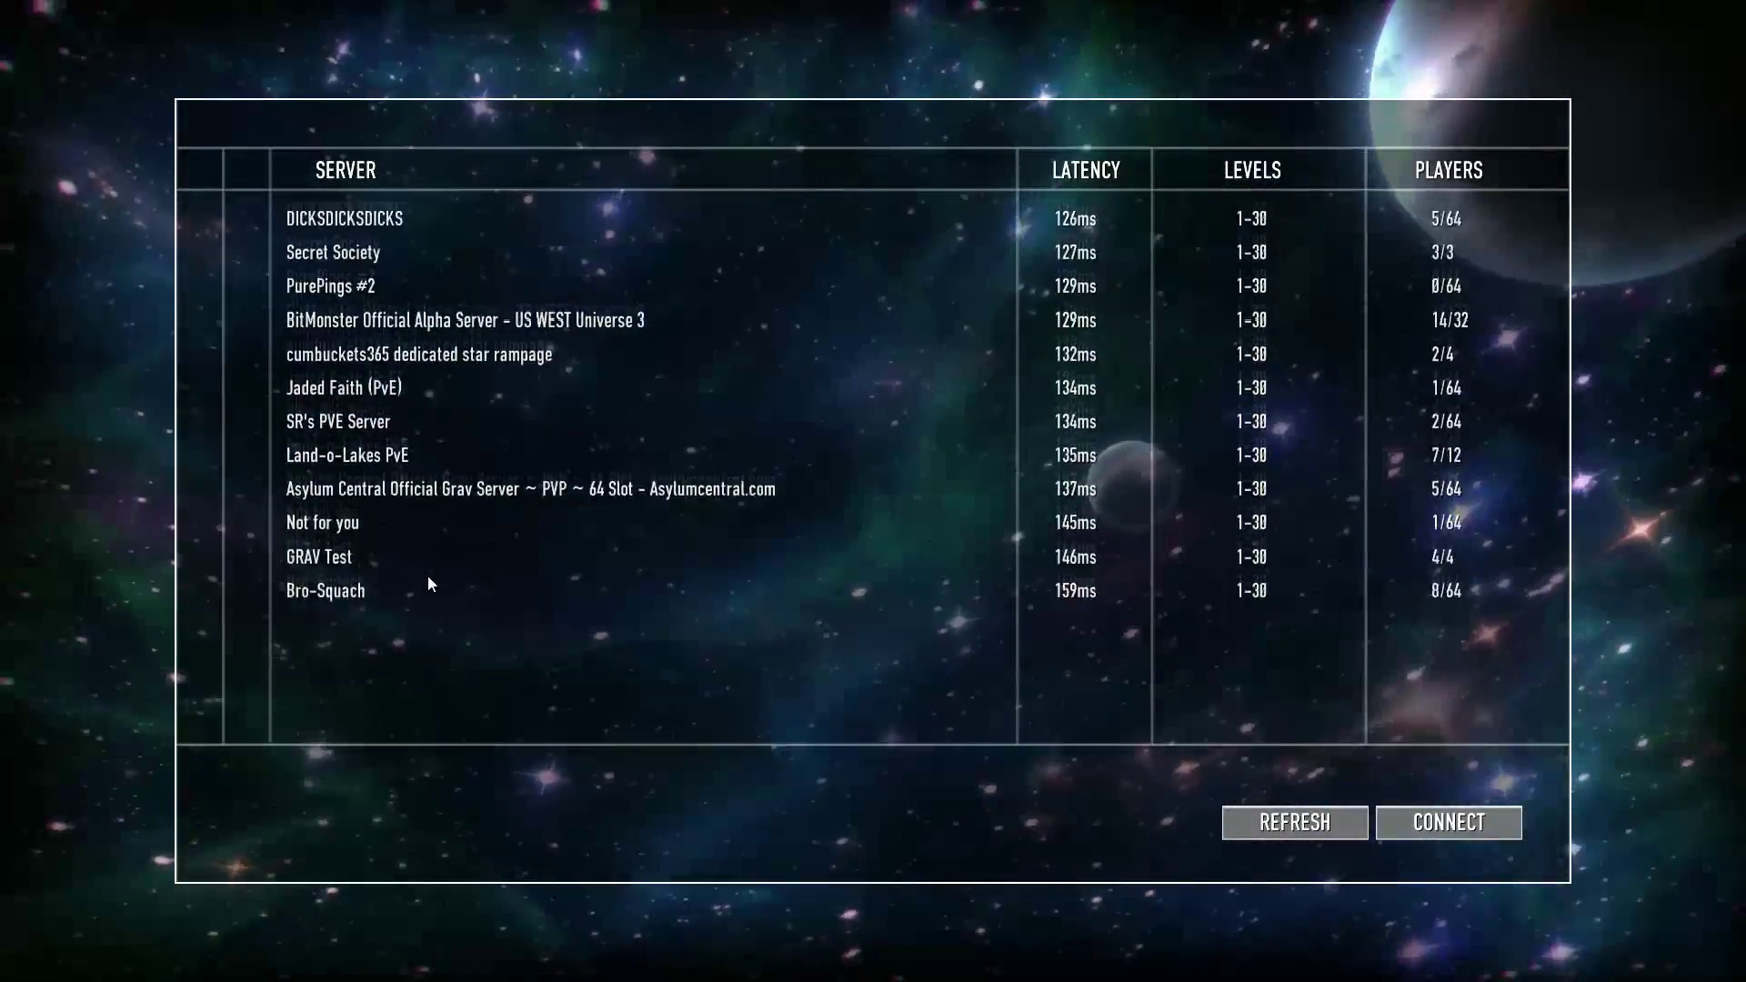
scroll(427, 575, "up", 2)
scroll(427, 574, "up", 2)
scroll(428, 574, "up", 2)
scroll(427, 575, "up", 2)
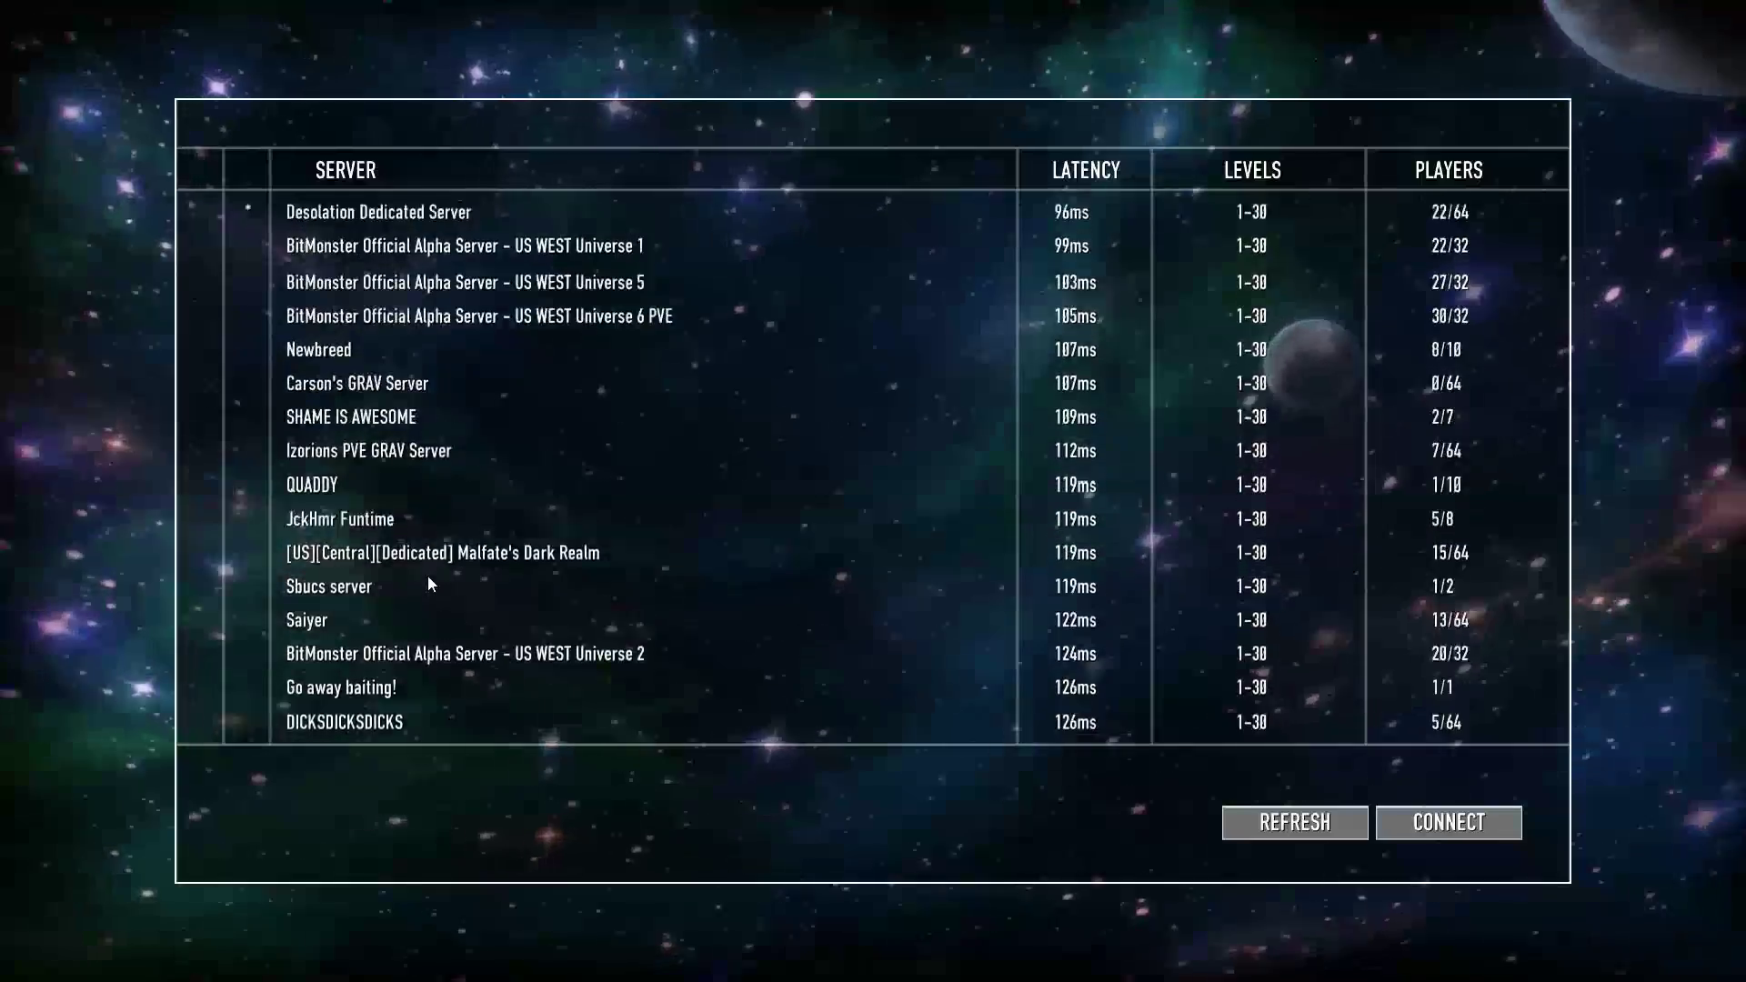
scroll(427, 574, "up", 2)
scroll(427, 575, "up", 2)
scroll(427, 574, "up", 2)
scroll(427, 574, "up", 1)
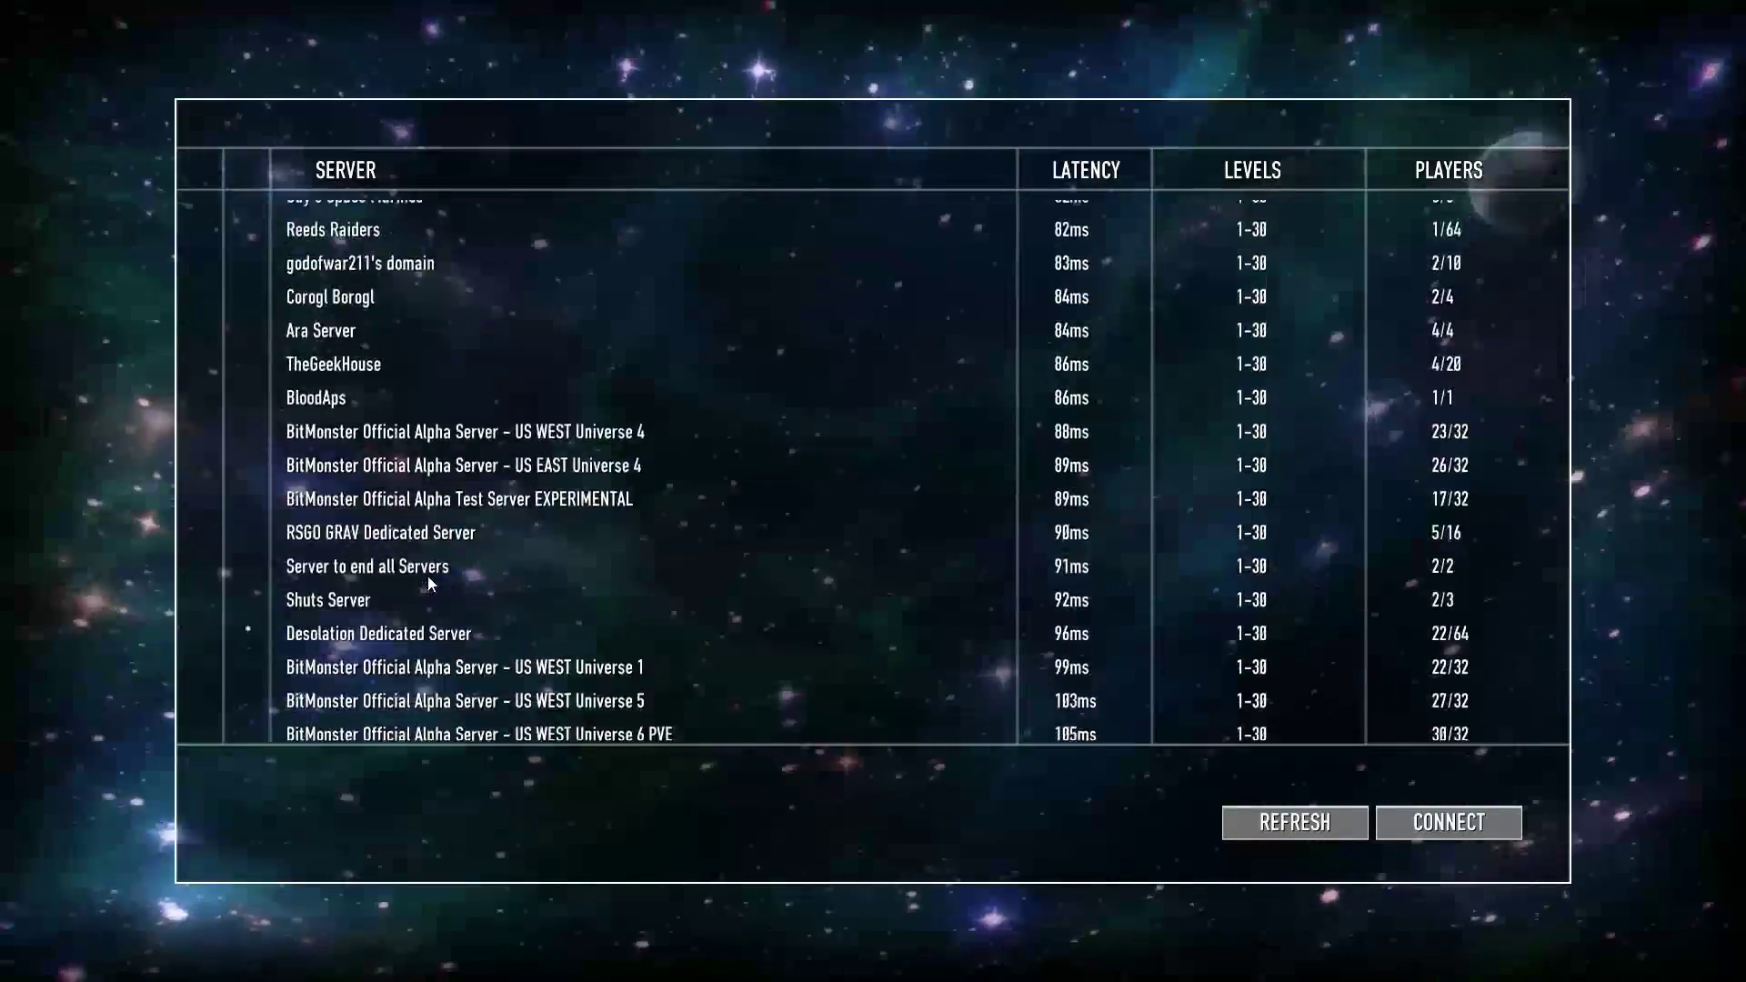
scroll(428, 575, "up", 2)
scroll(427, 575, "up", 2)
scroll(427, 576, "up", 2)
scroll(428, 576, "up", 2)
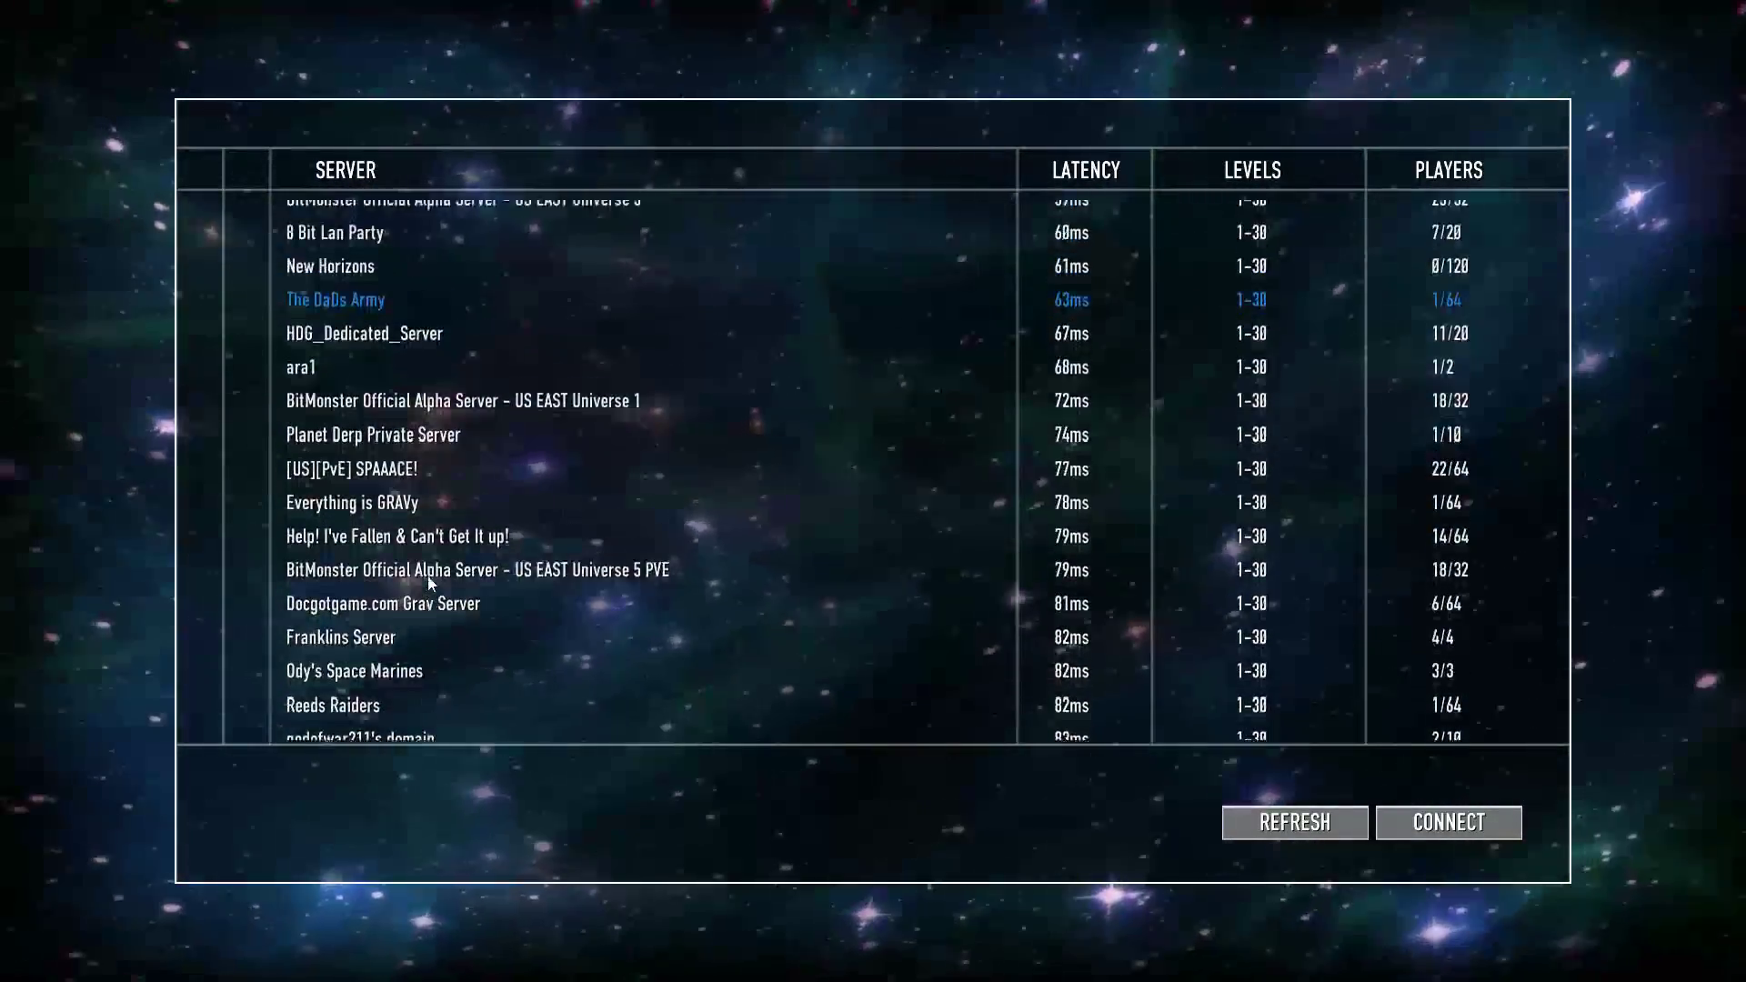
scroll(426, 576, "up", 2)
scroll(428, 584, "up", 1)
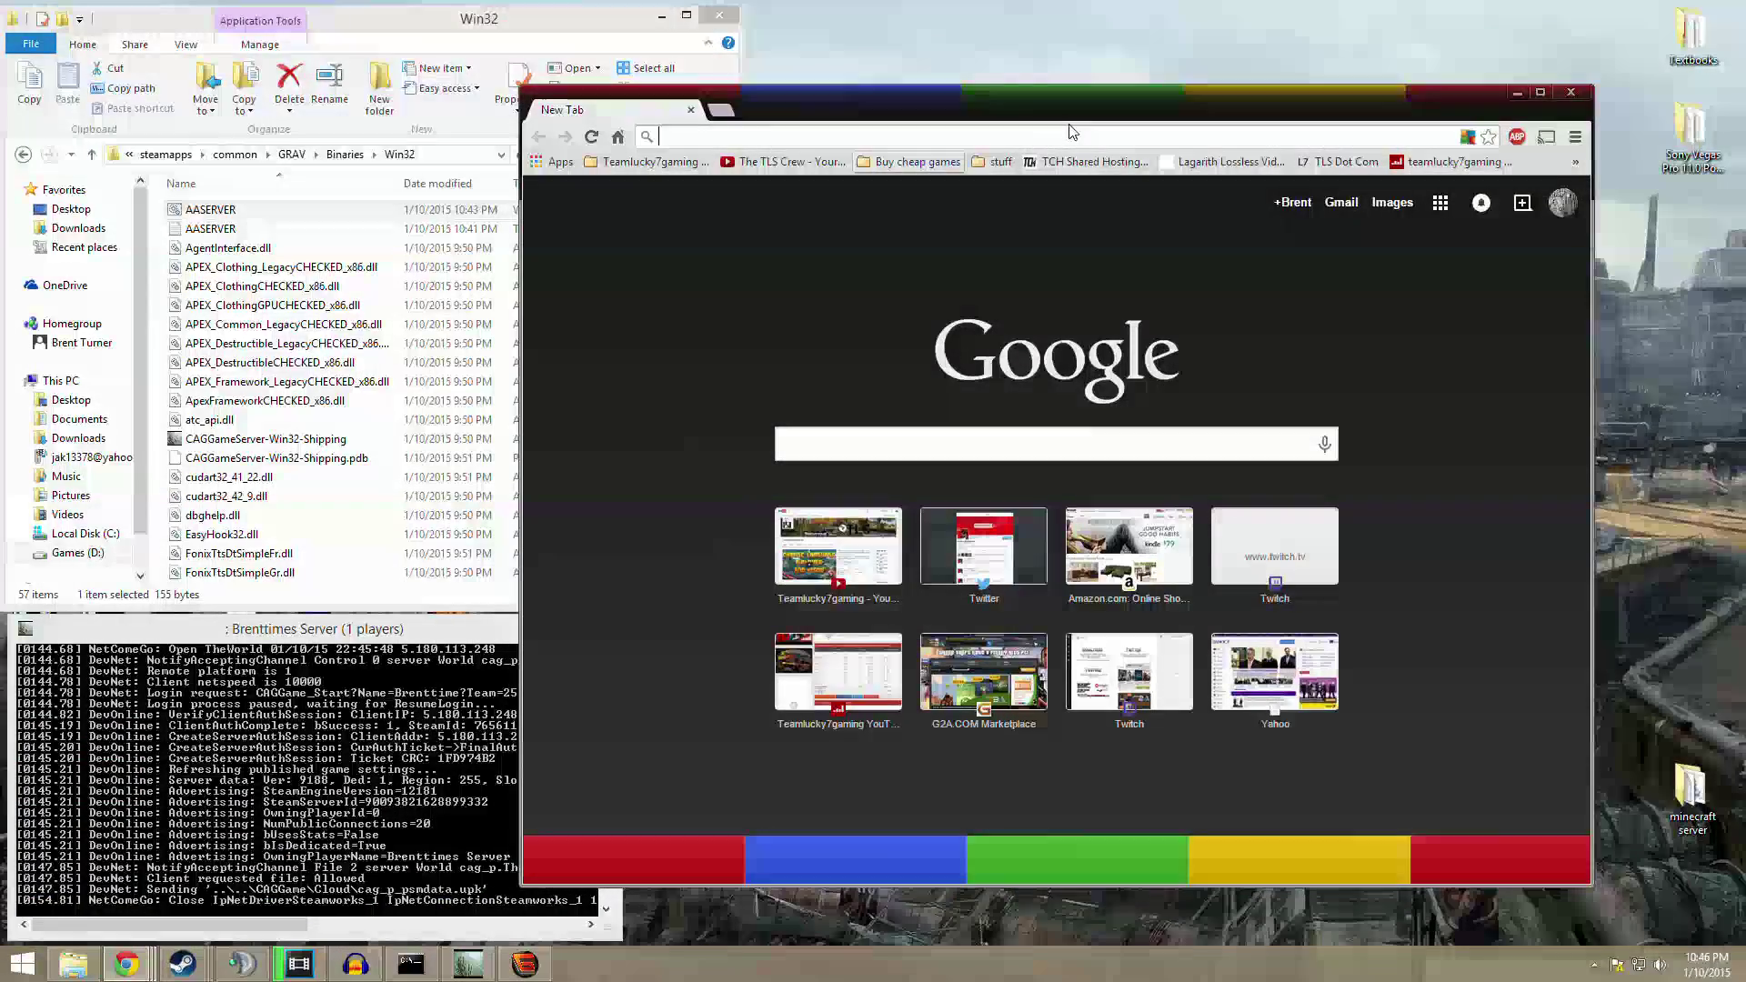
Launch cmd from Run and list ipconfig, showing IPv4 10.0.0.12 and gateway 10.0.0.1
left_click(22, 966)
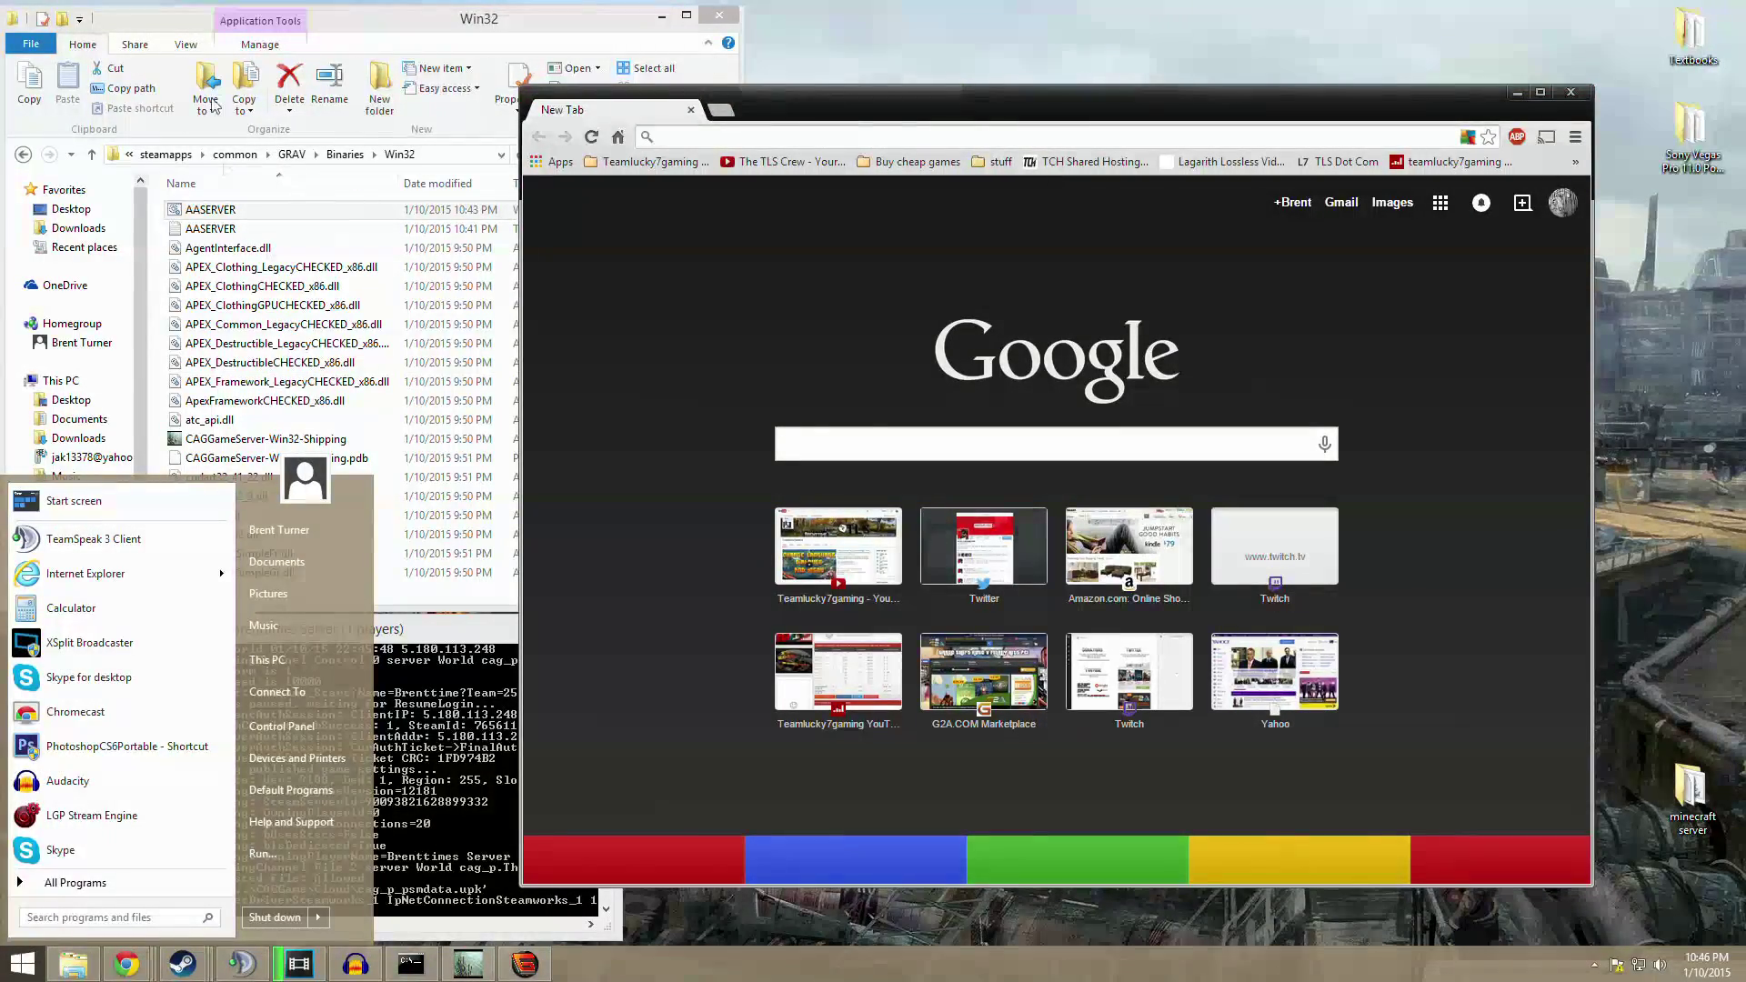
left_click(416, 18)
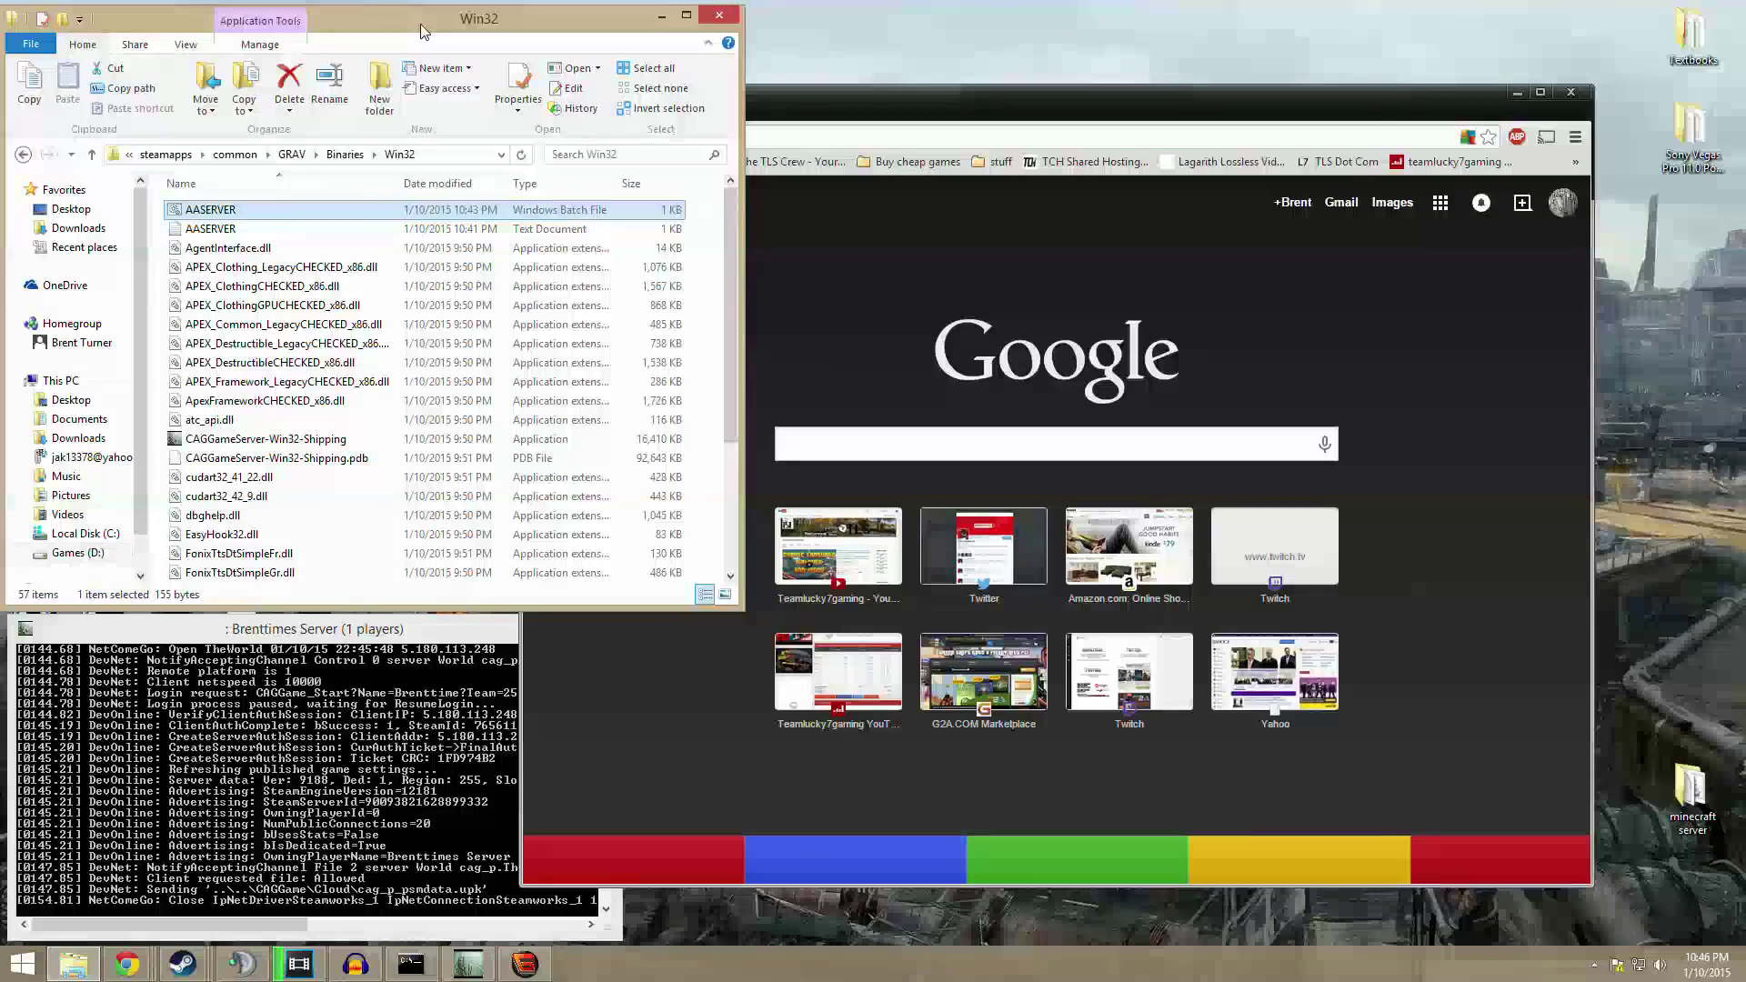
key("super+r")
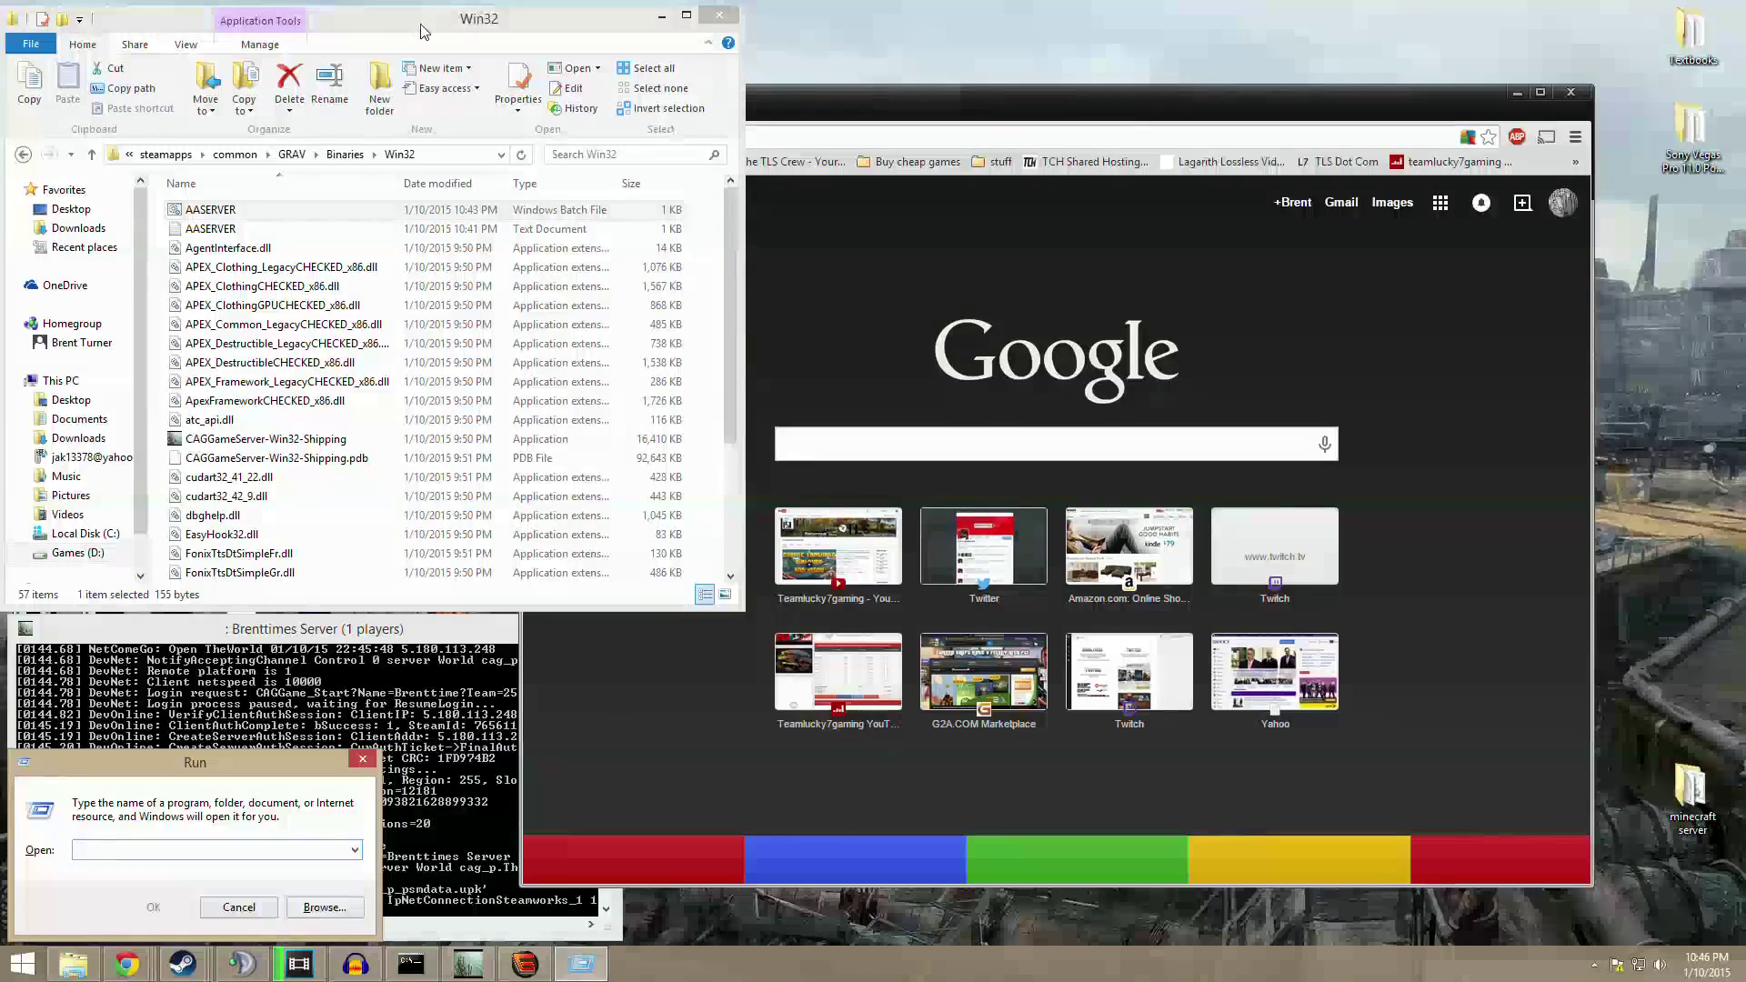
type("cmd")
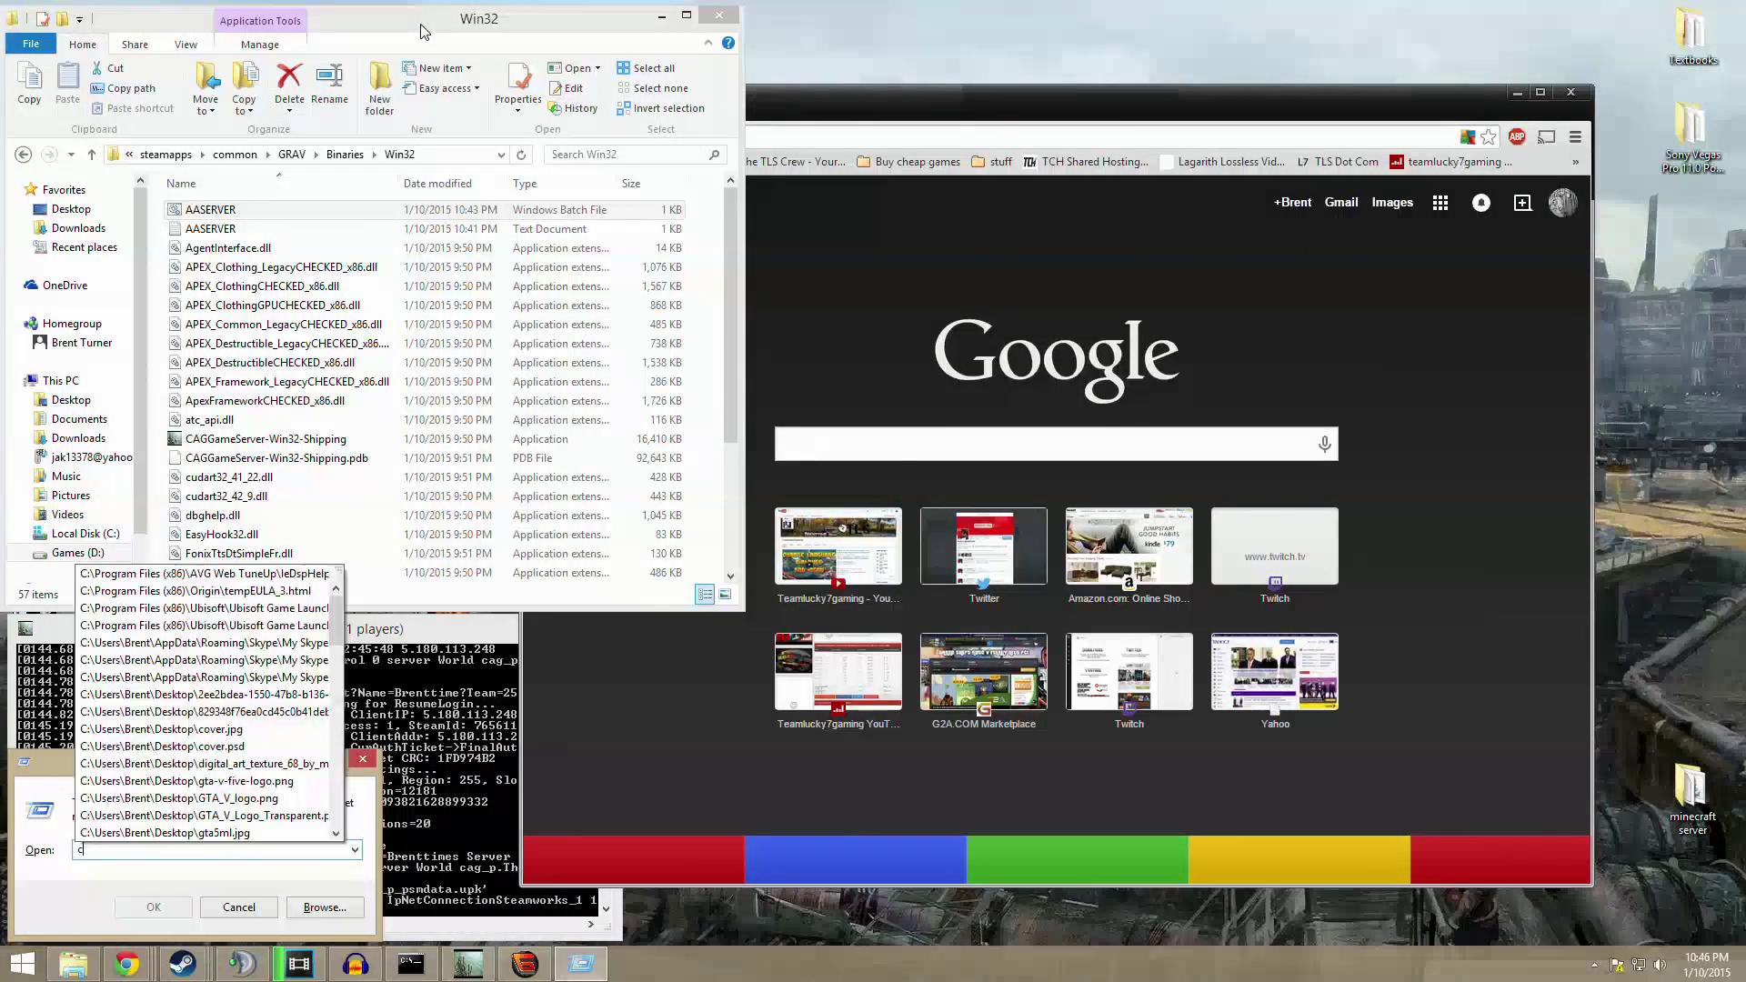
key("Return")
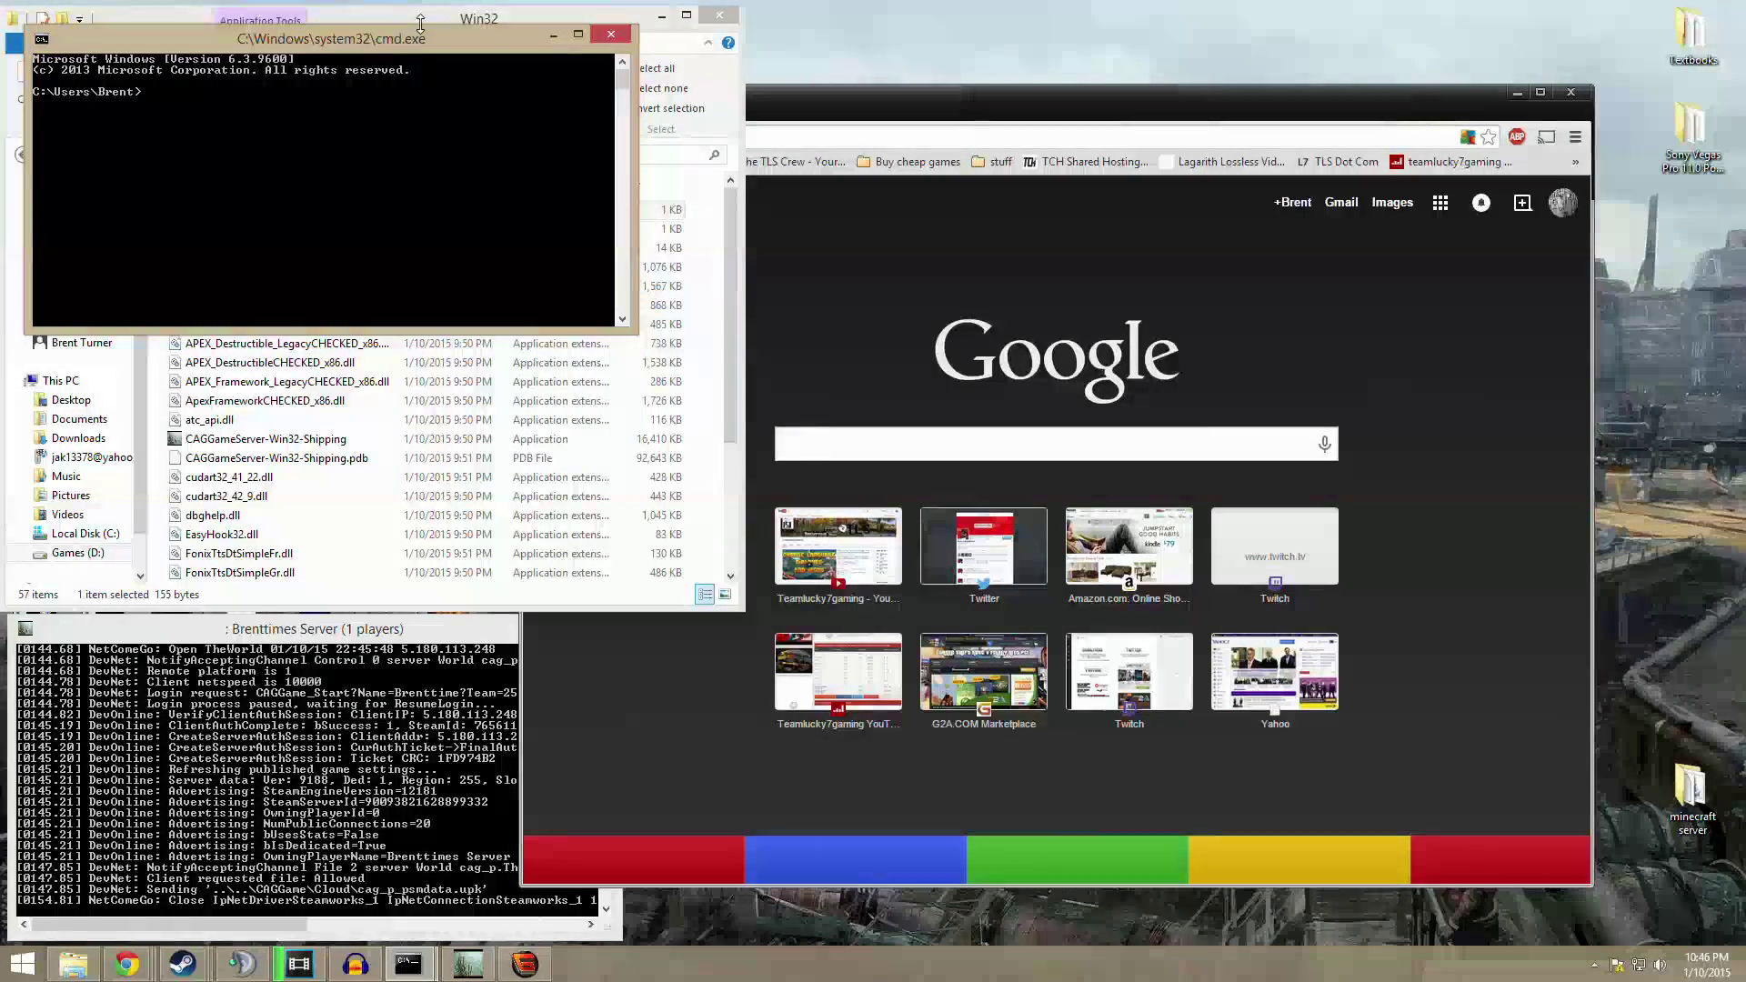
type("ipconfig")
key("Return")
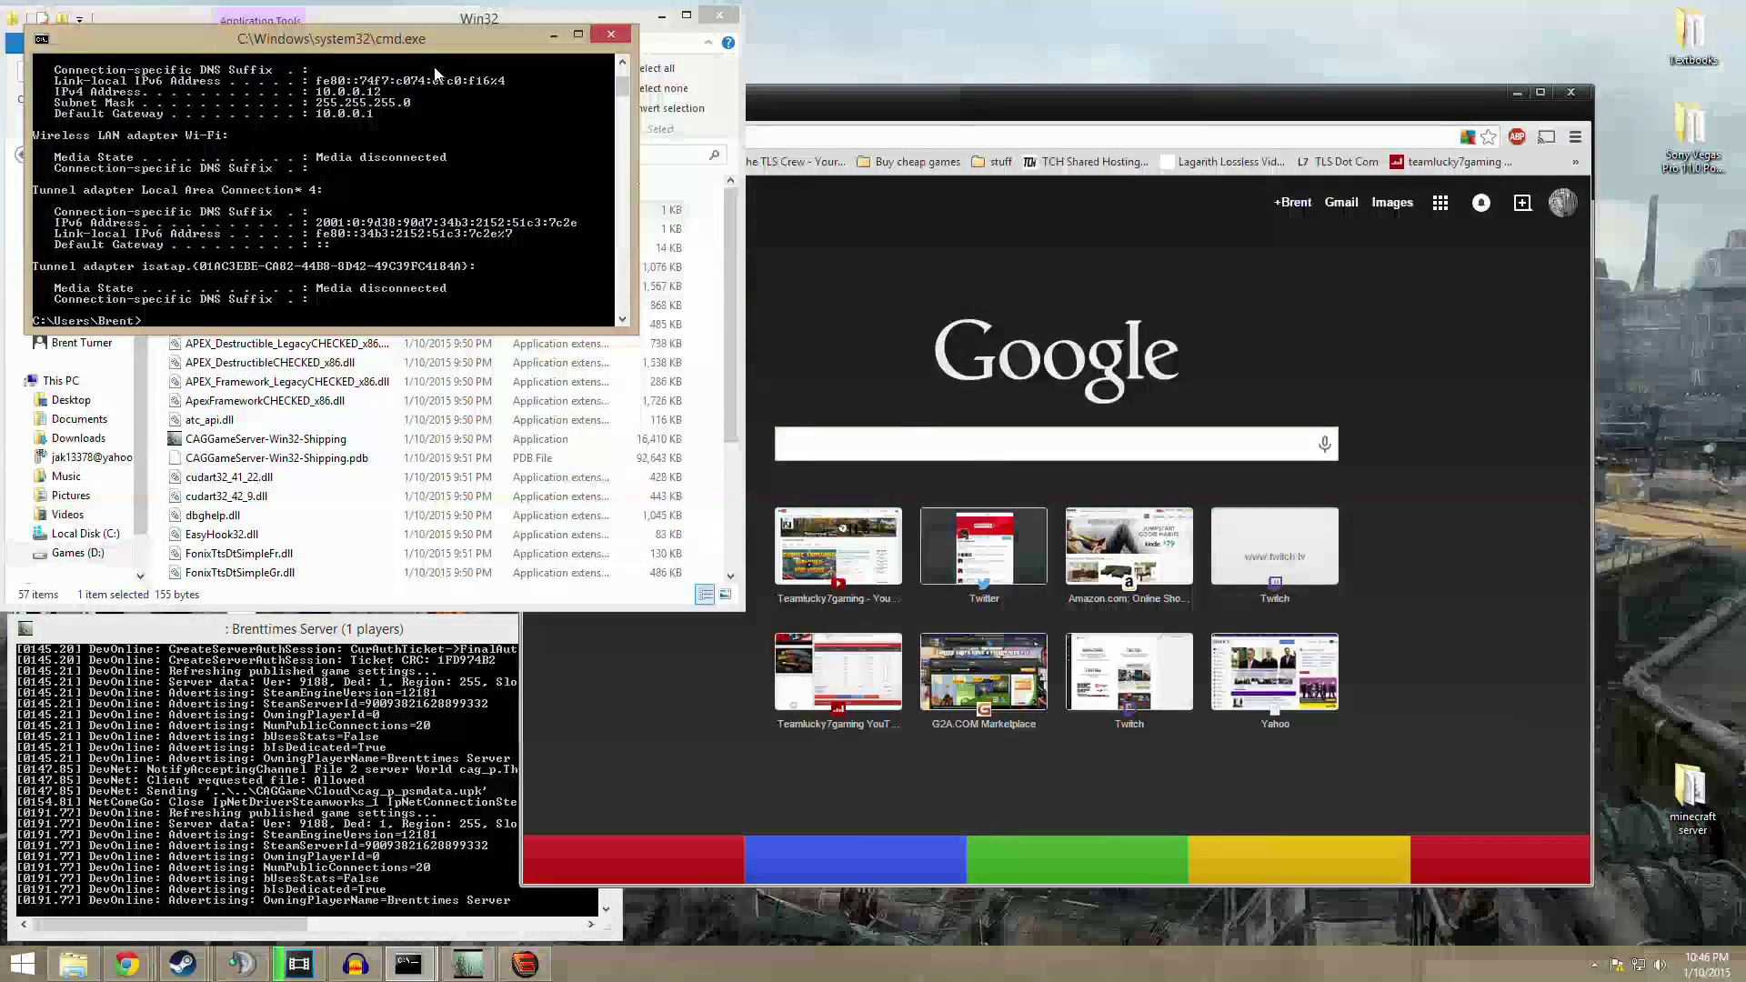
Log in to the Xfinity admin at 10.0.0.1 and go to Advanced > Port Forwarding
left_click(811, 130)
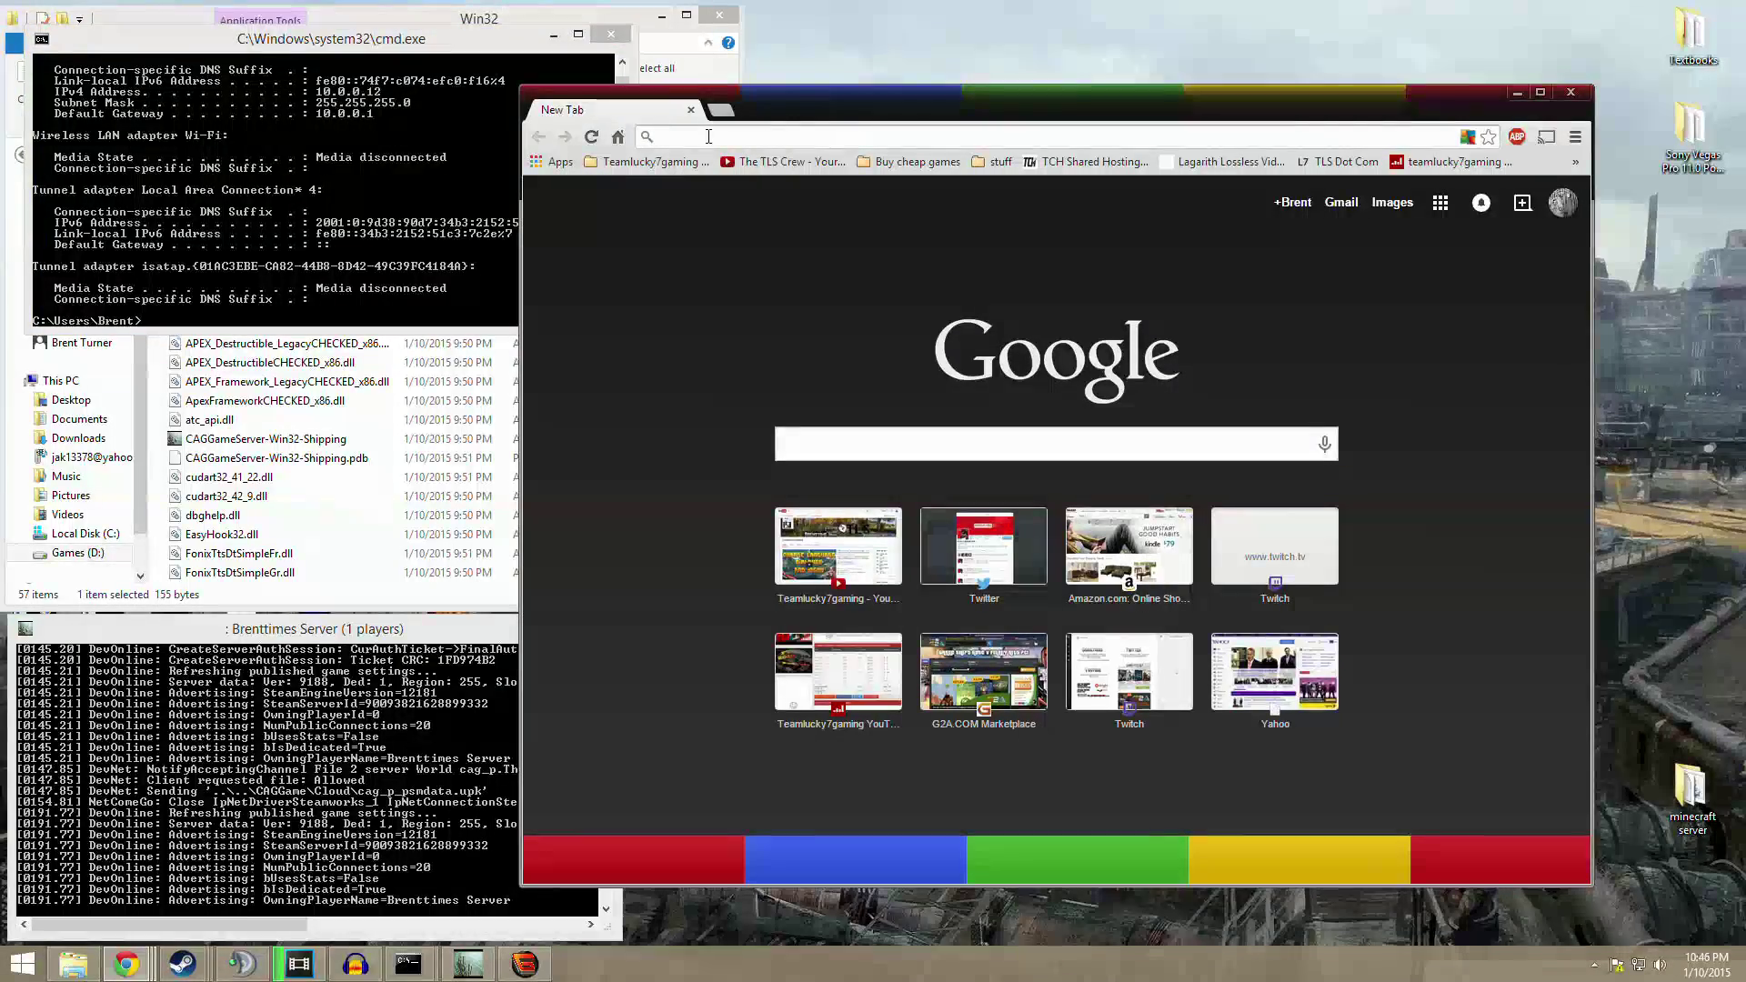
type("10.0.0.1")
key("Return")
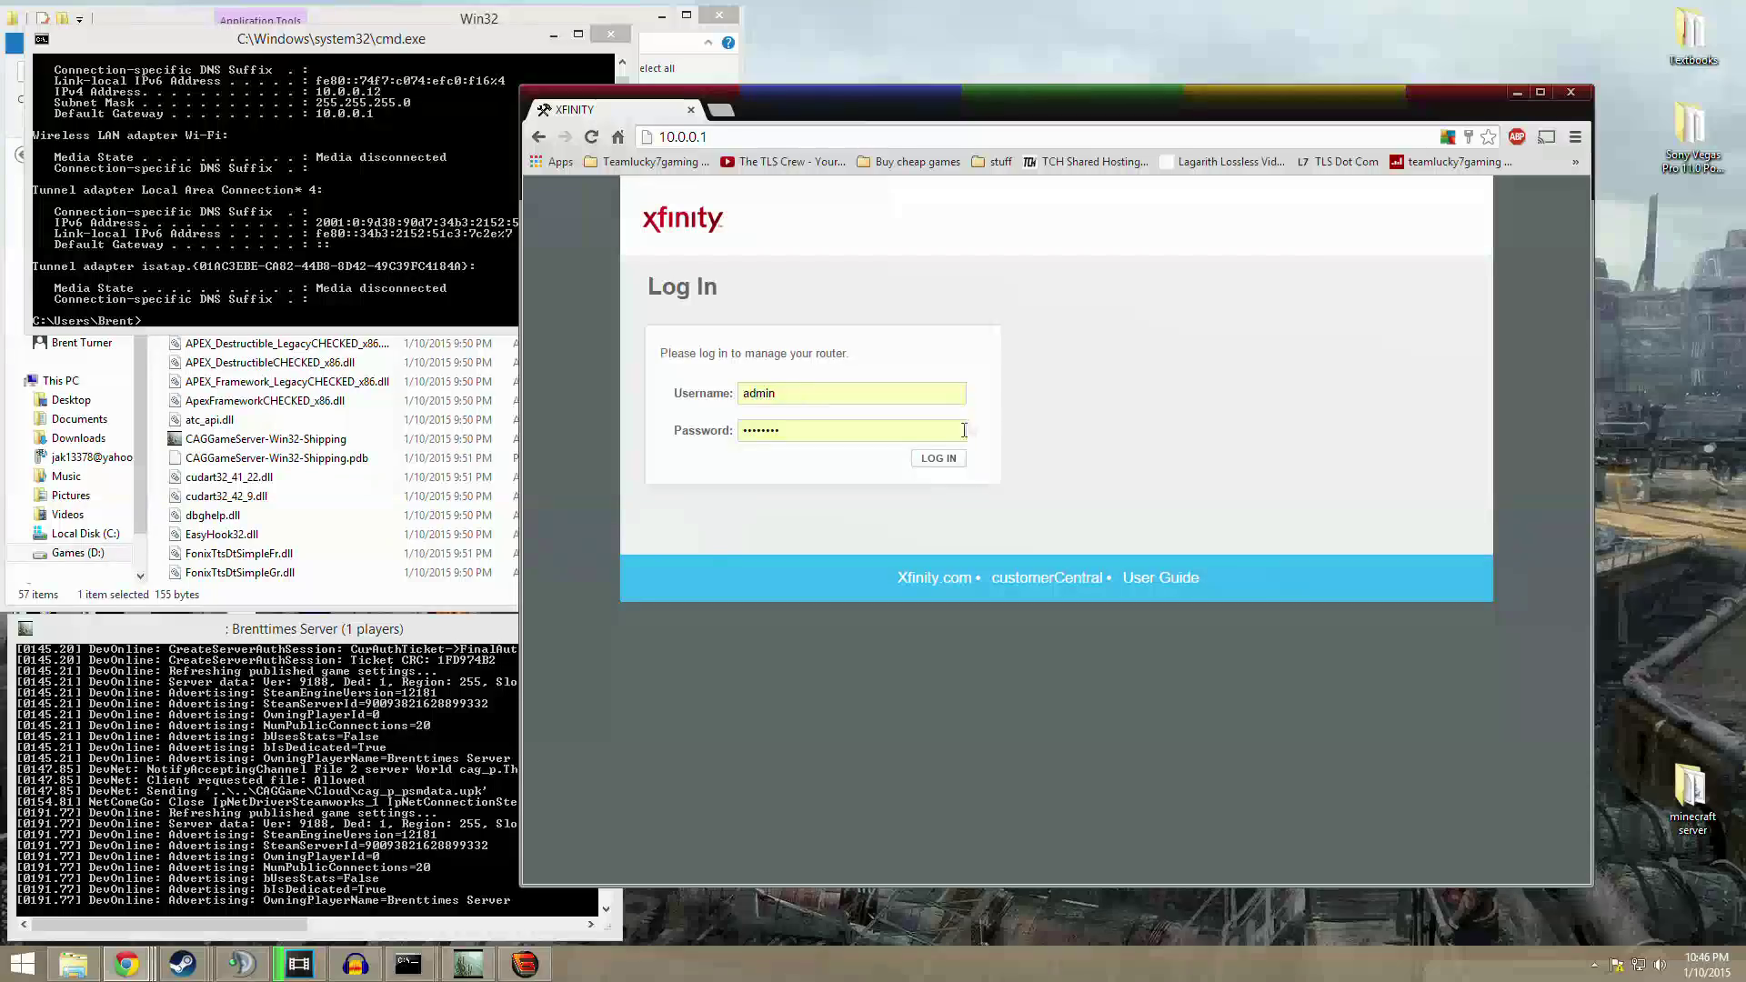
left_click(938, 458)
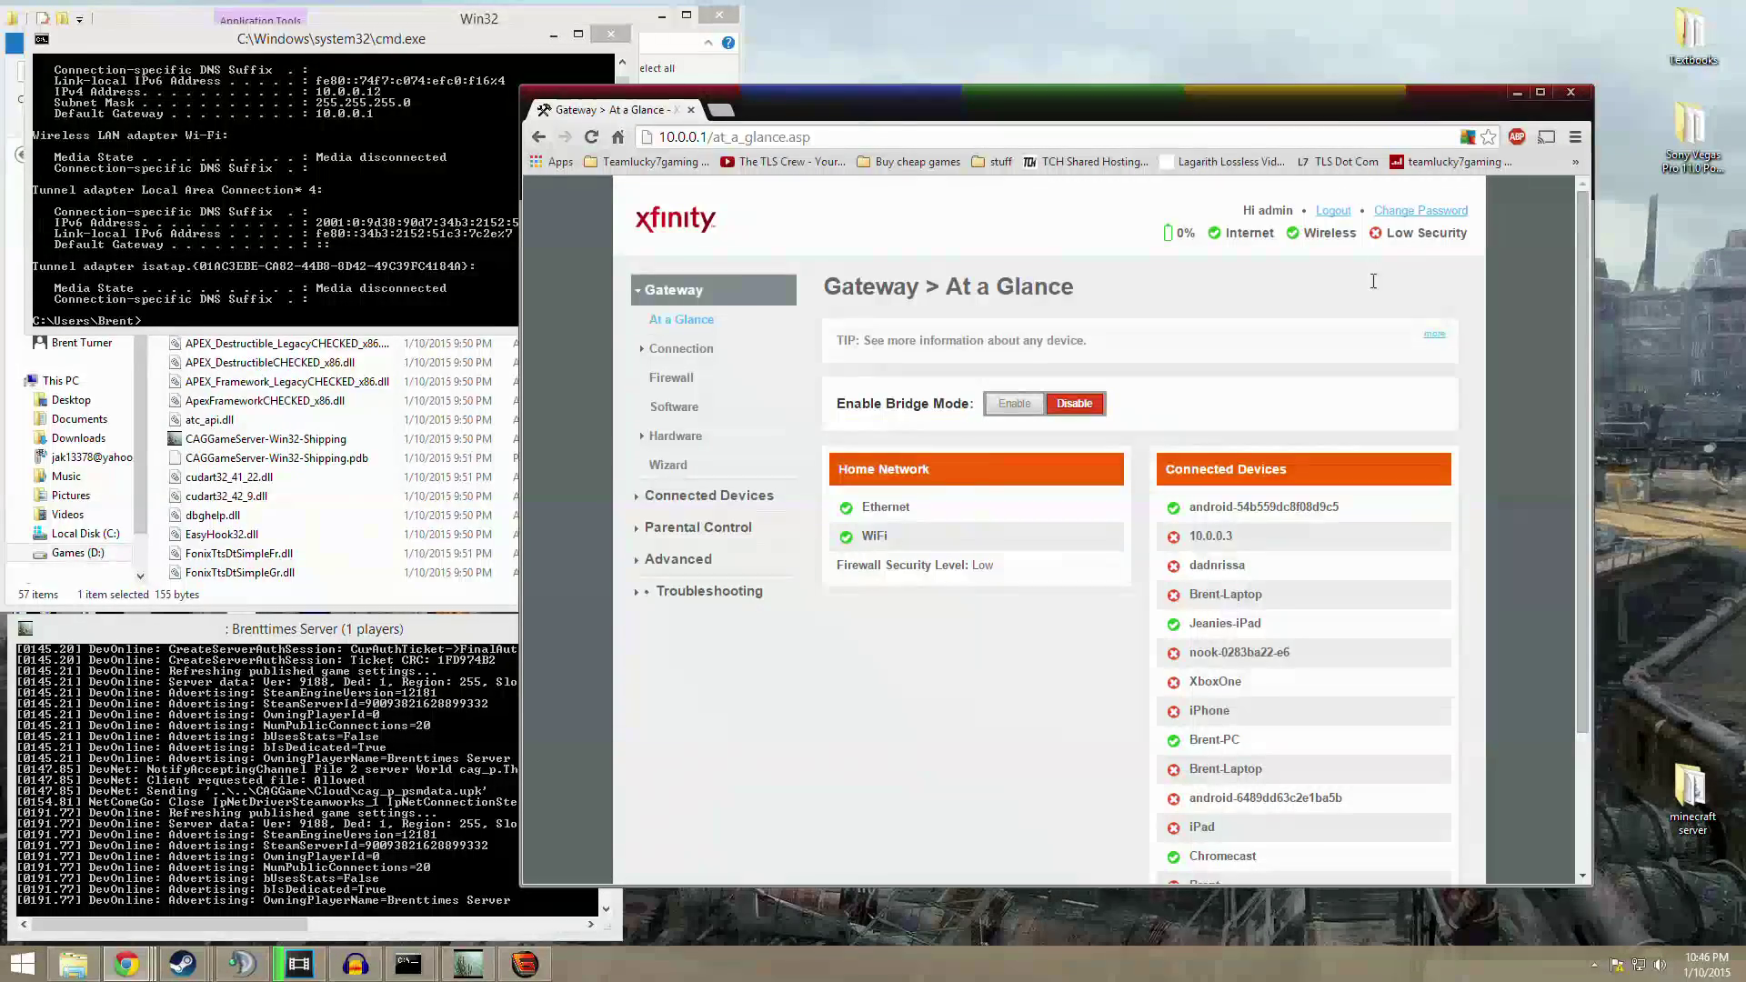
left_click(685, 564)
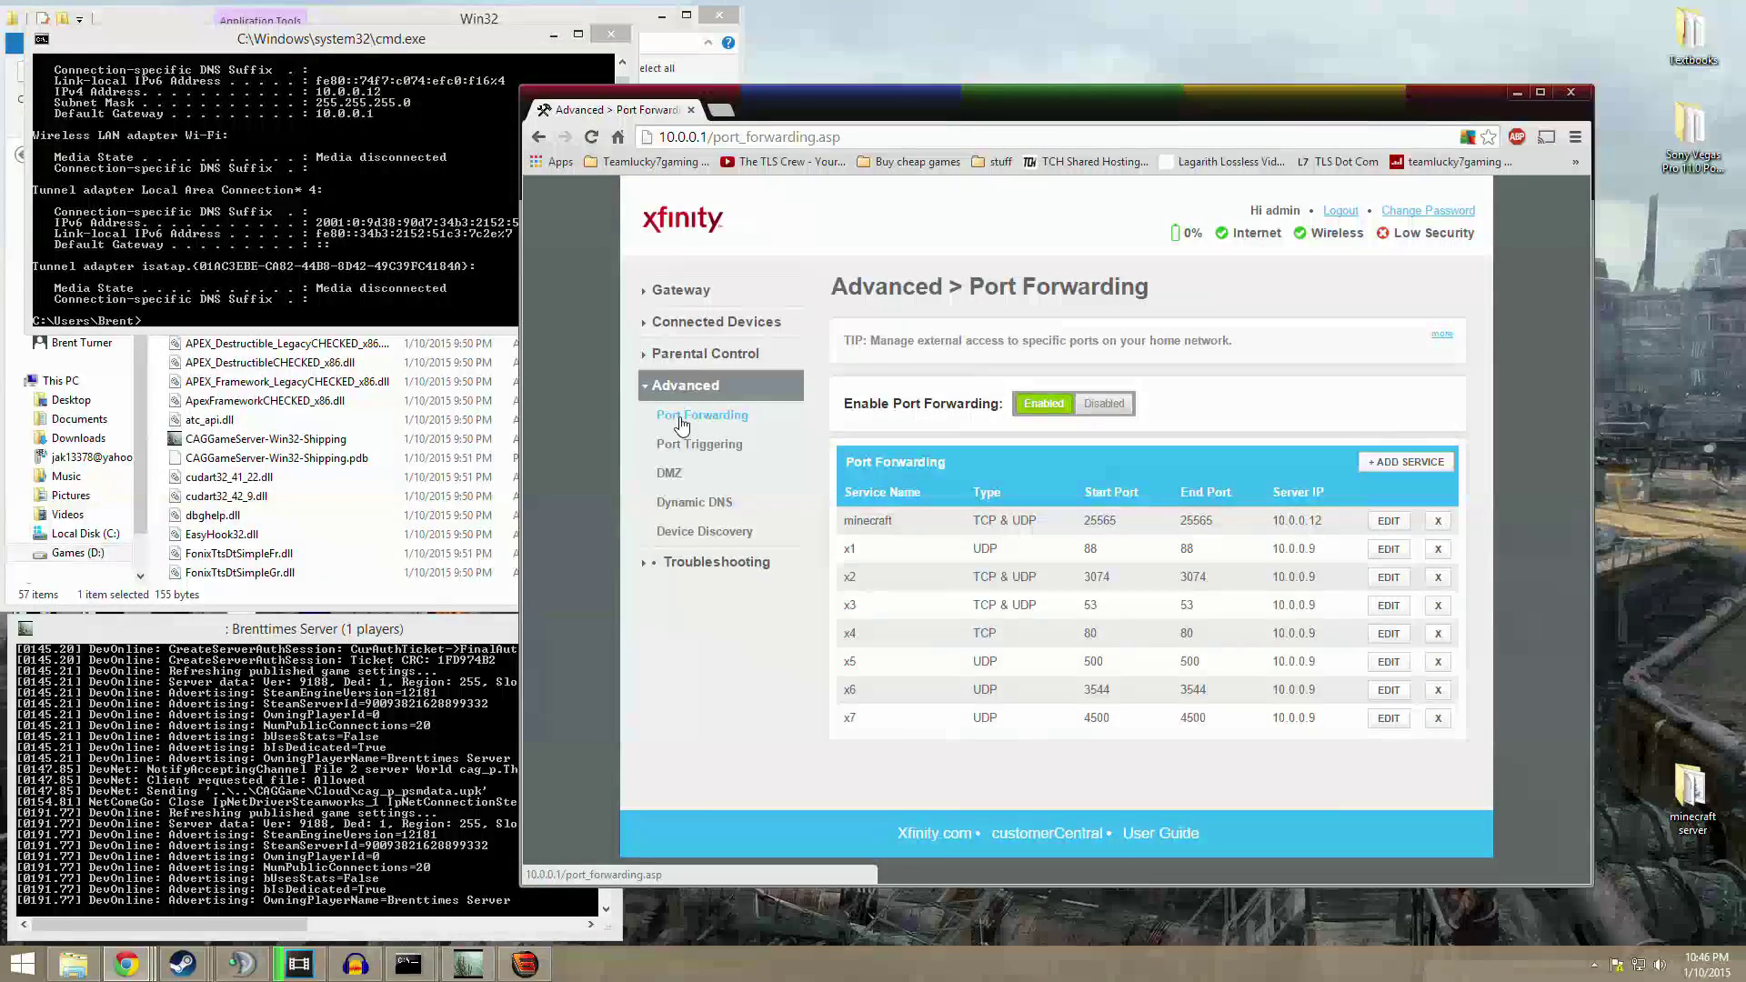
left_click(681, 416)
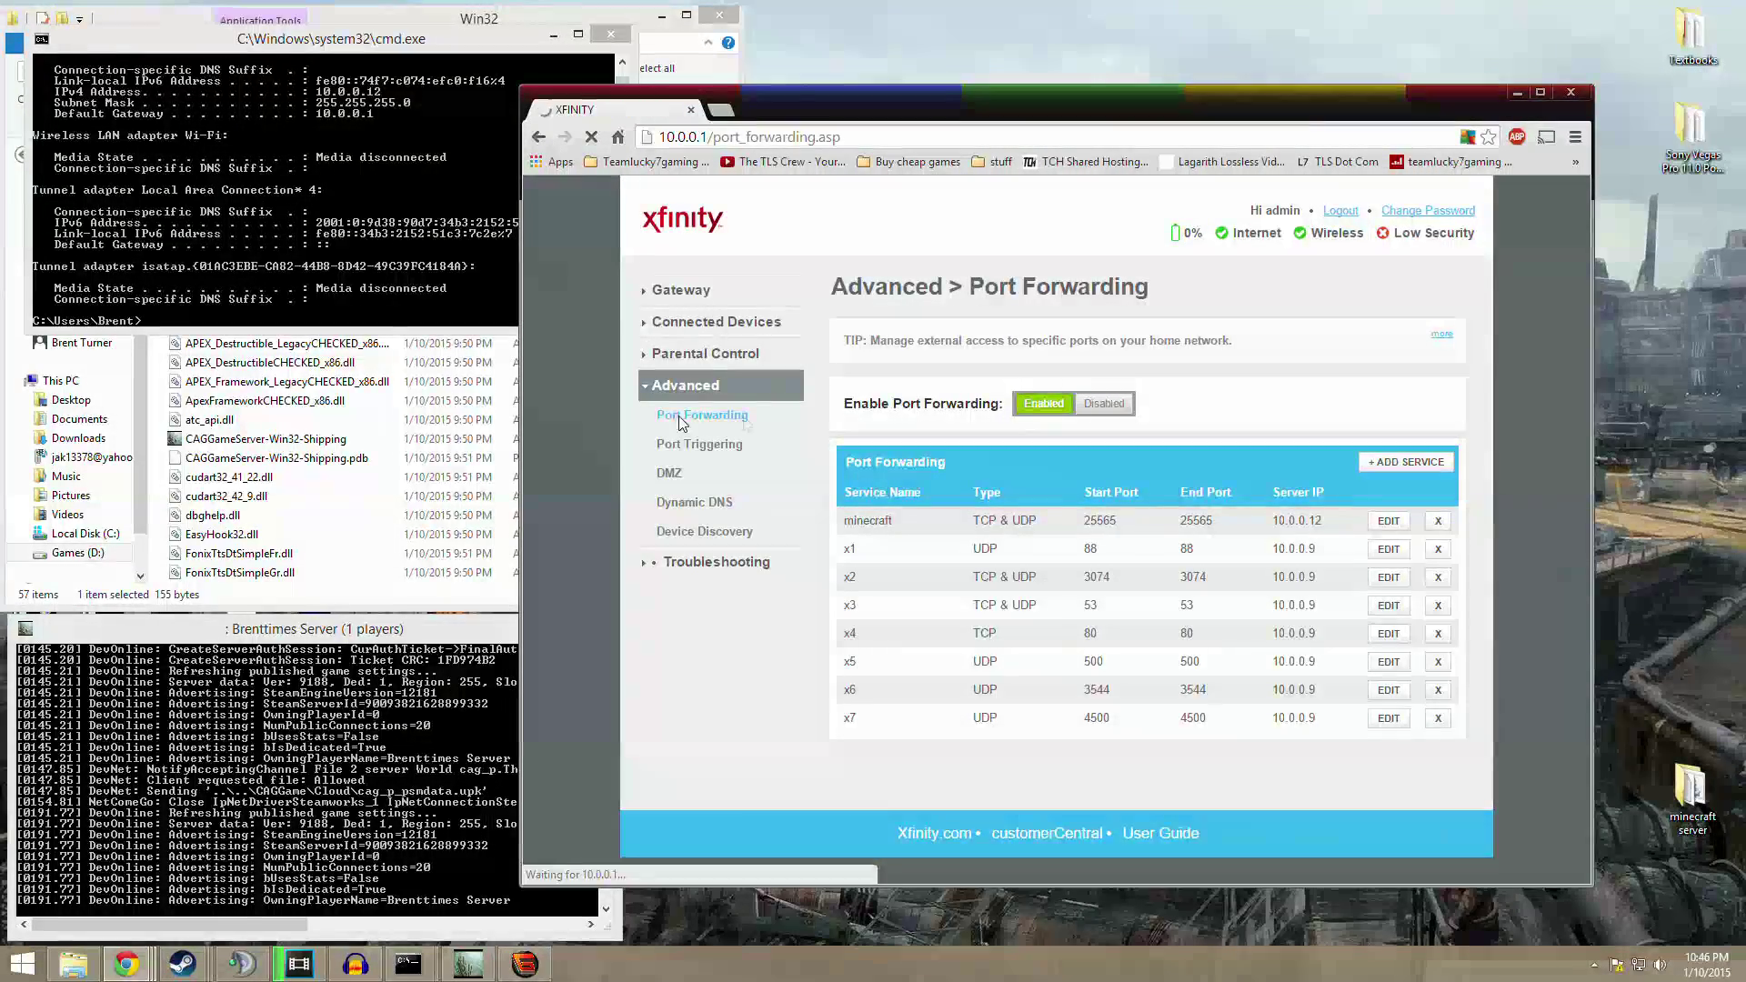
Save a 'grav' service forwarding TCP & UDP port 7785 to 10.0.0.12, after confirming the server's IPv4 address
left_click(1406, 467)
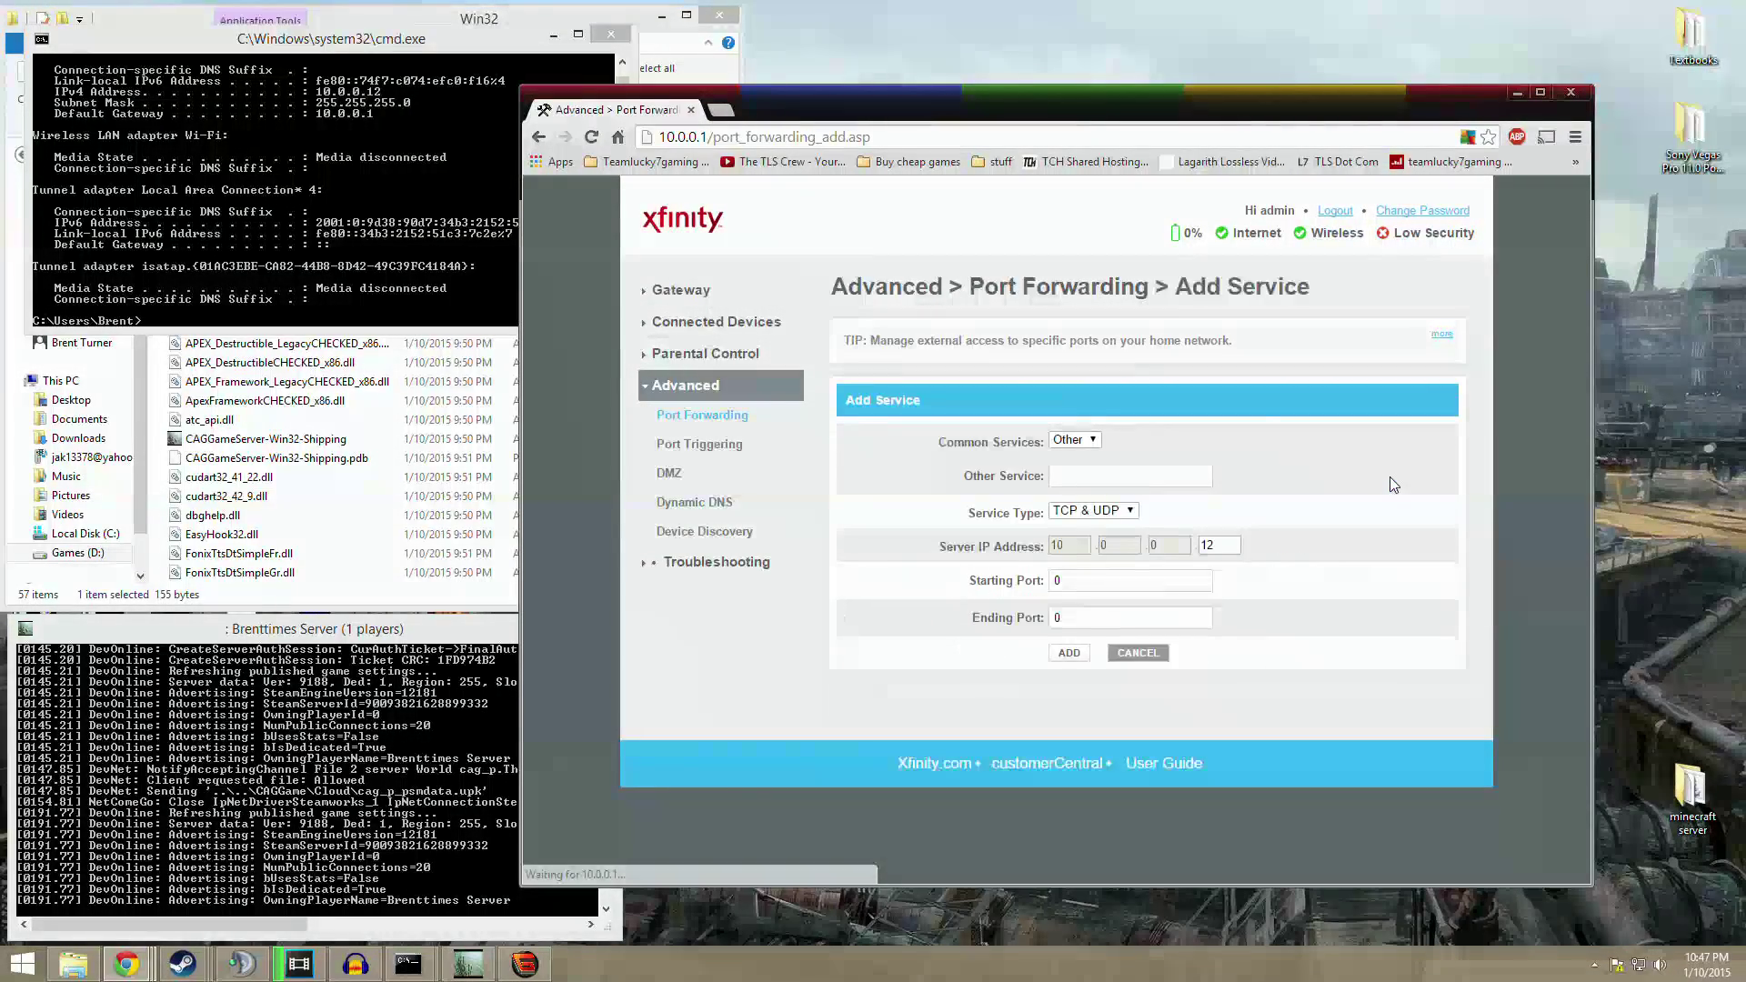
left_click(1078, 478)
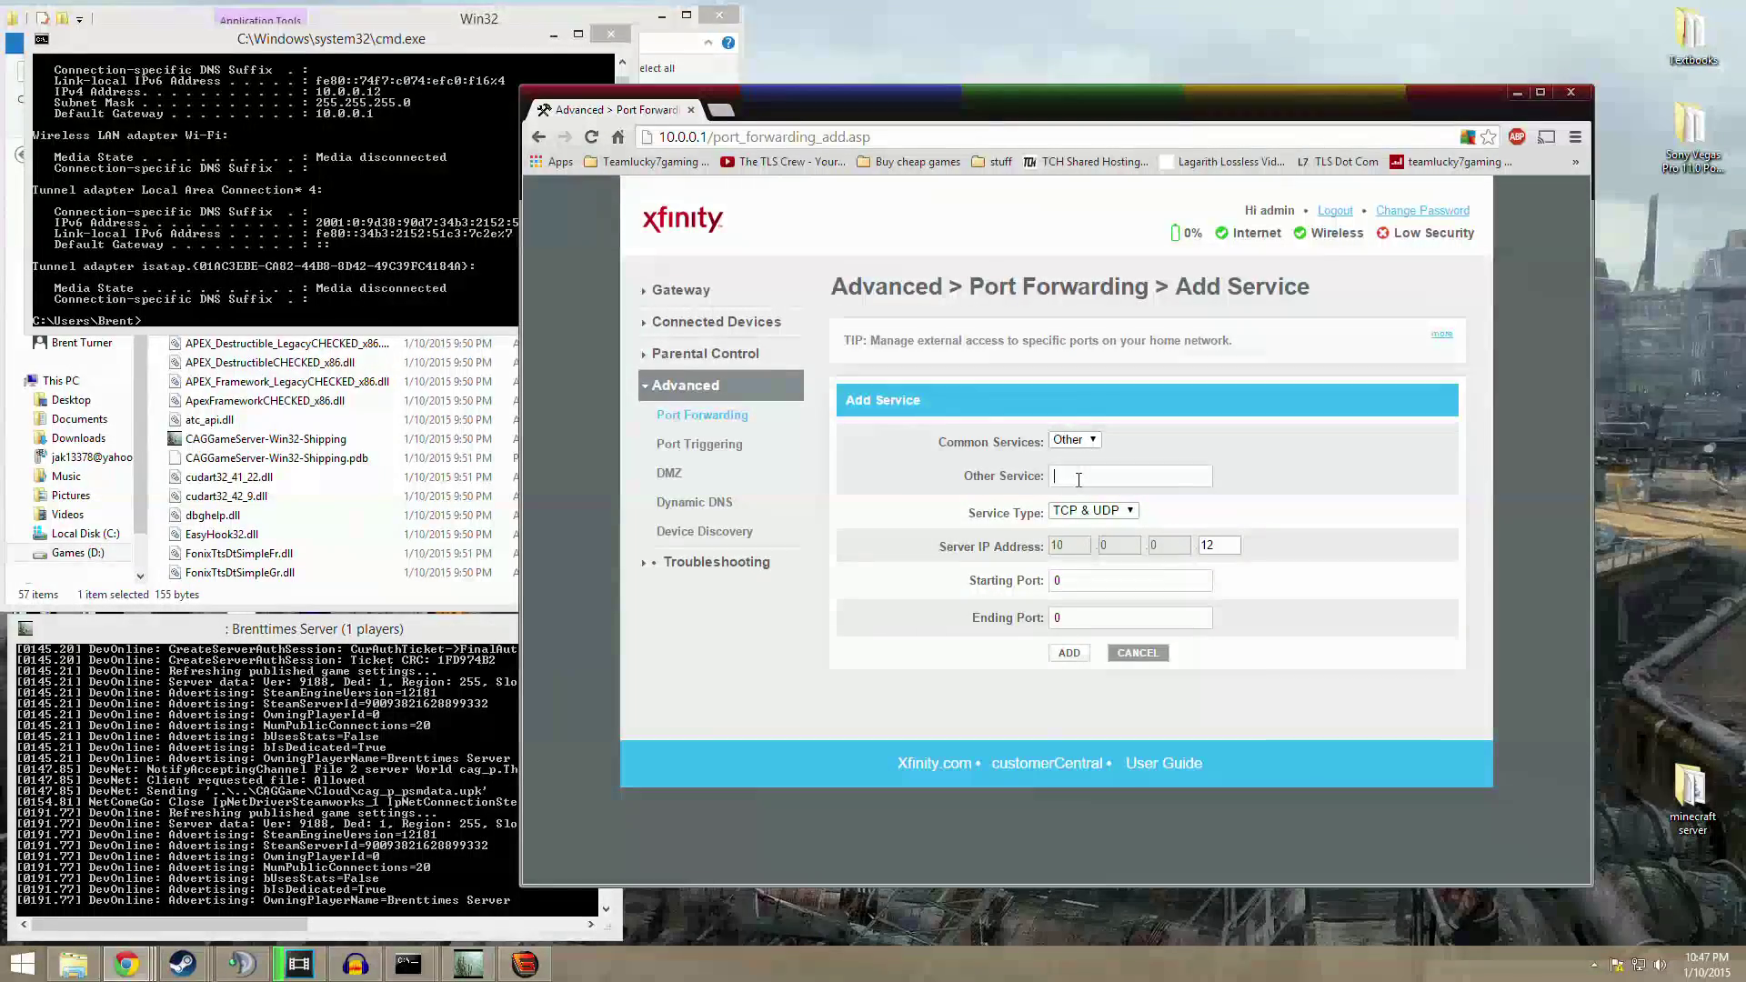
type("gr")
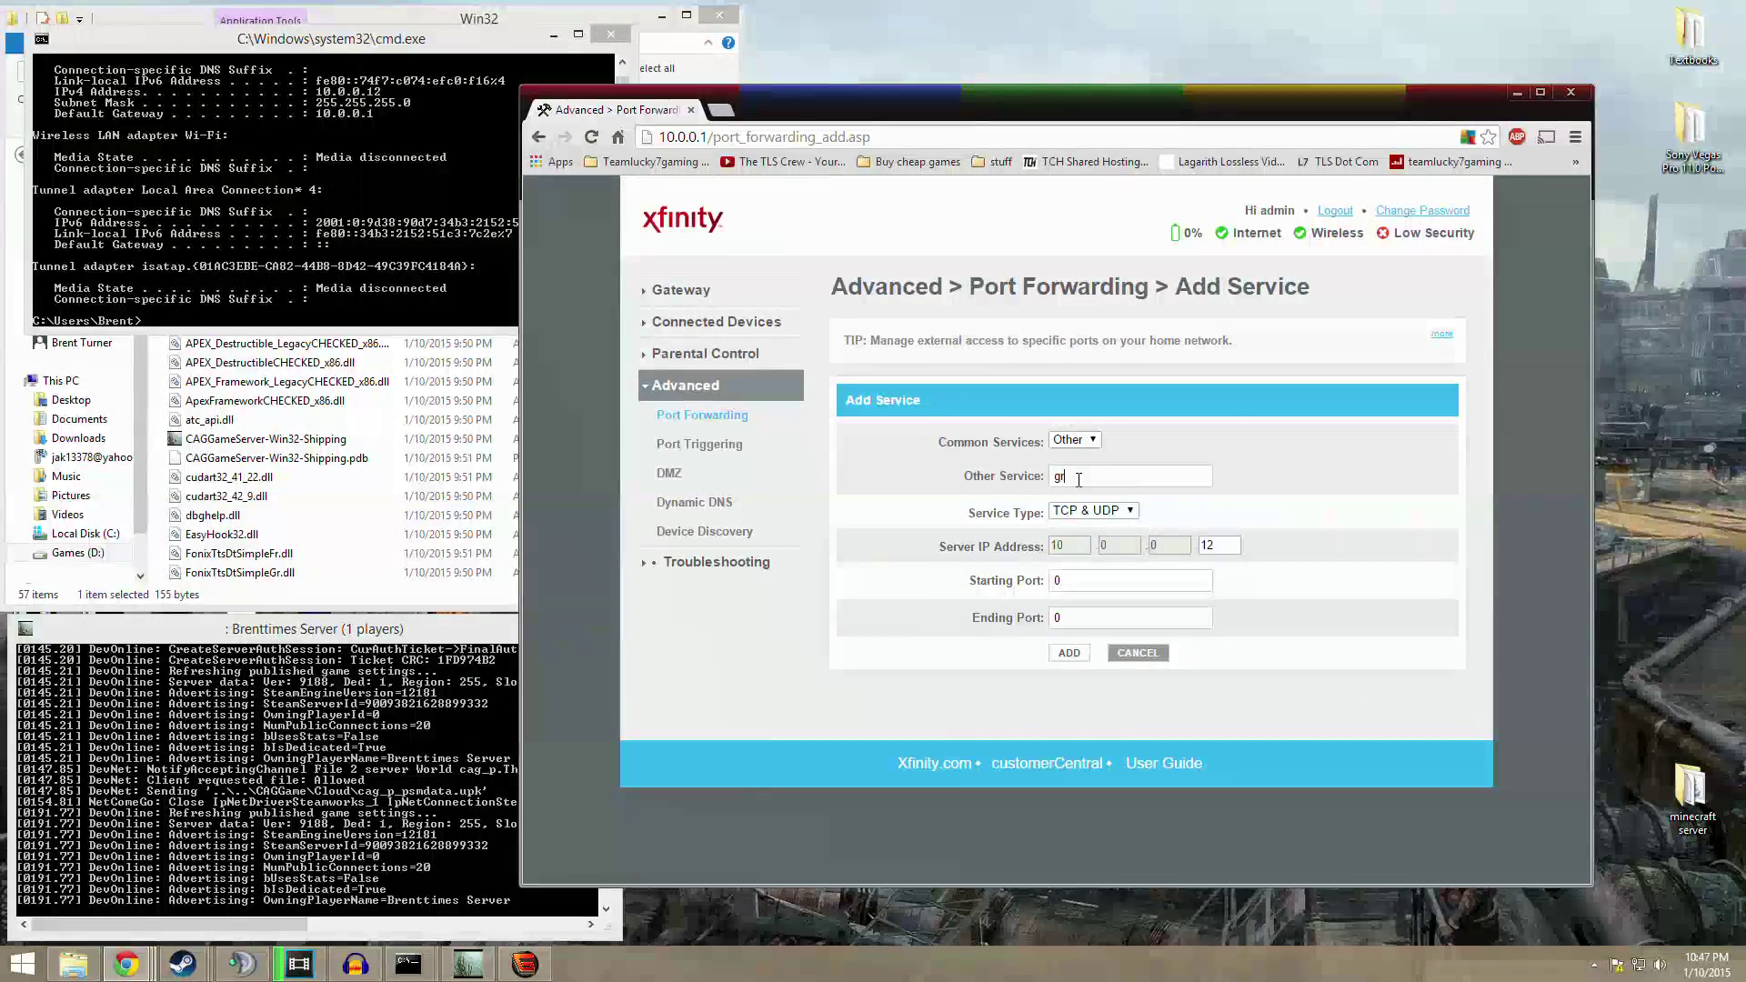
type("av")
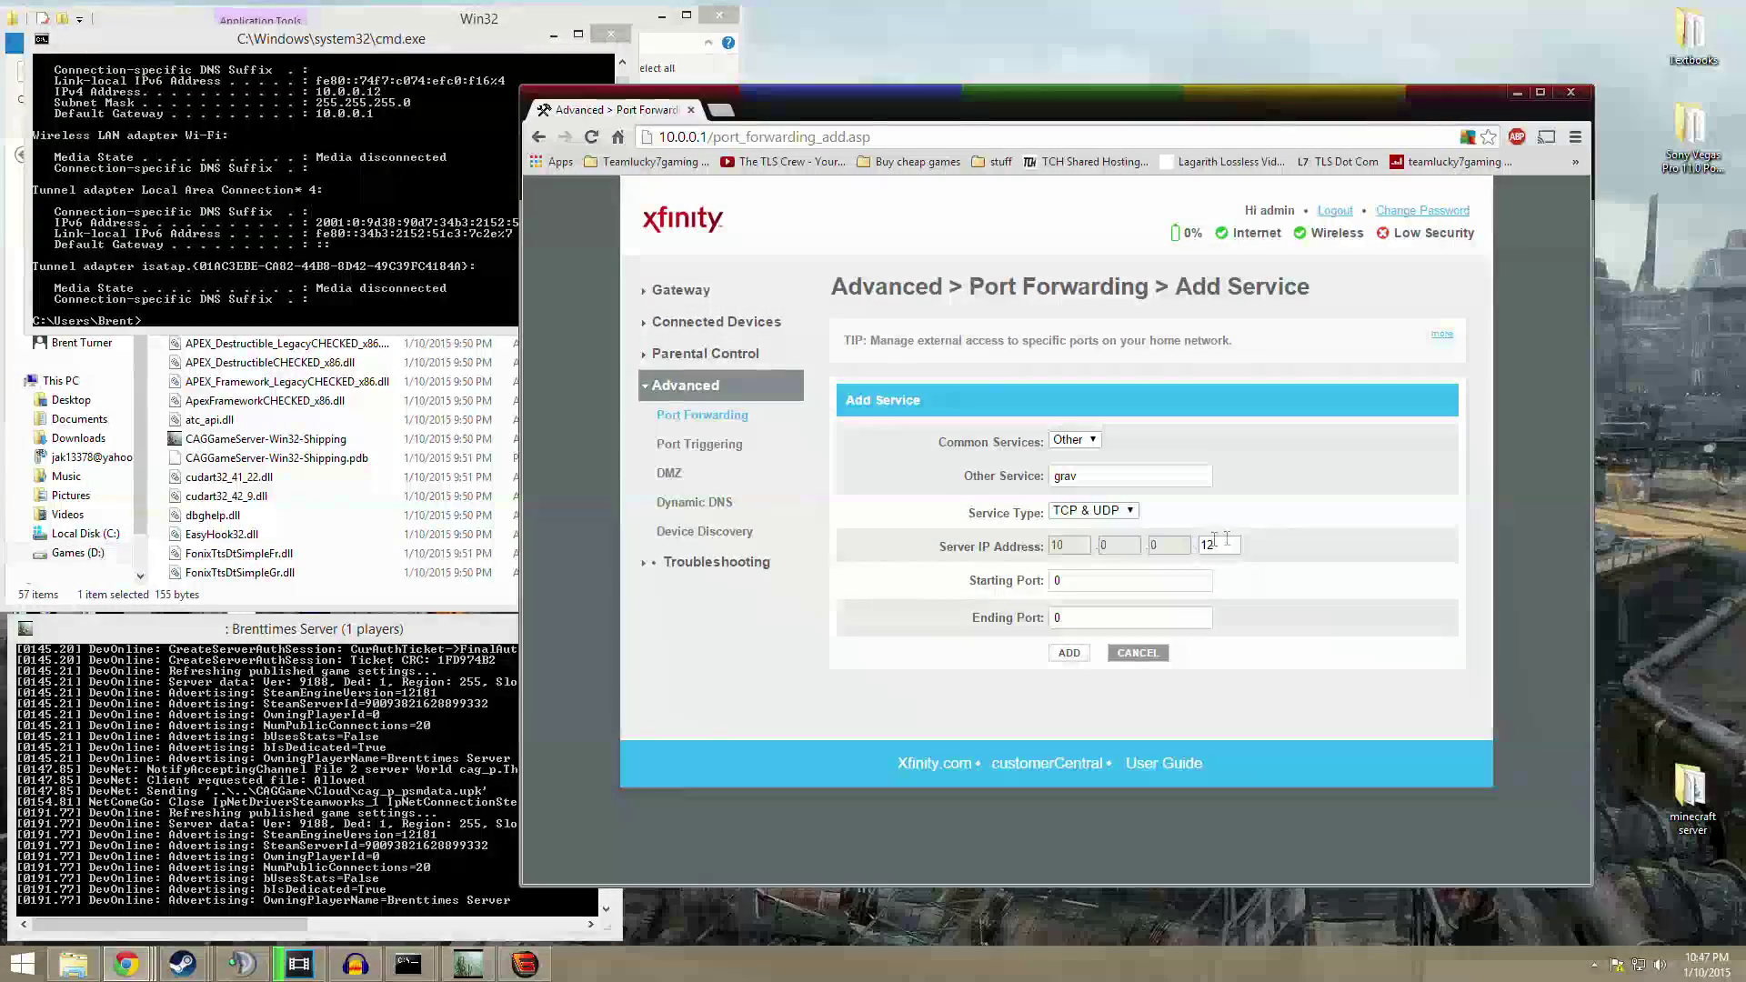
left_click(155, 105)
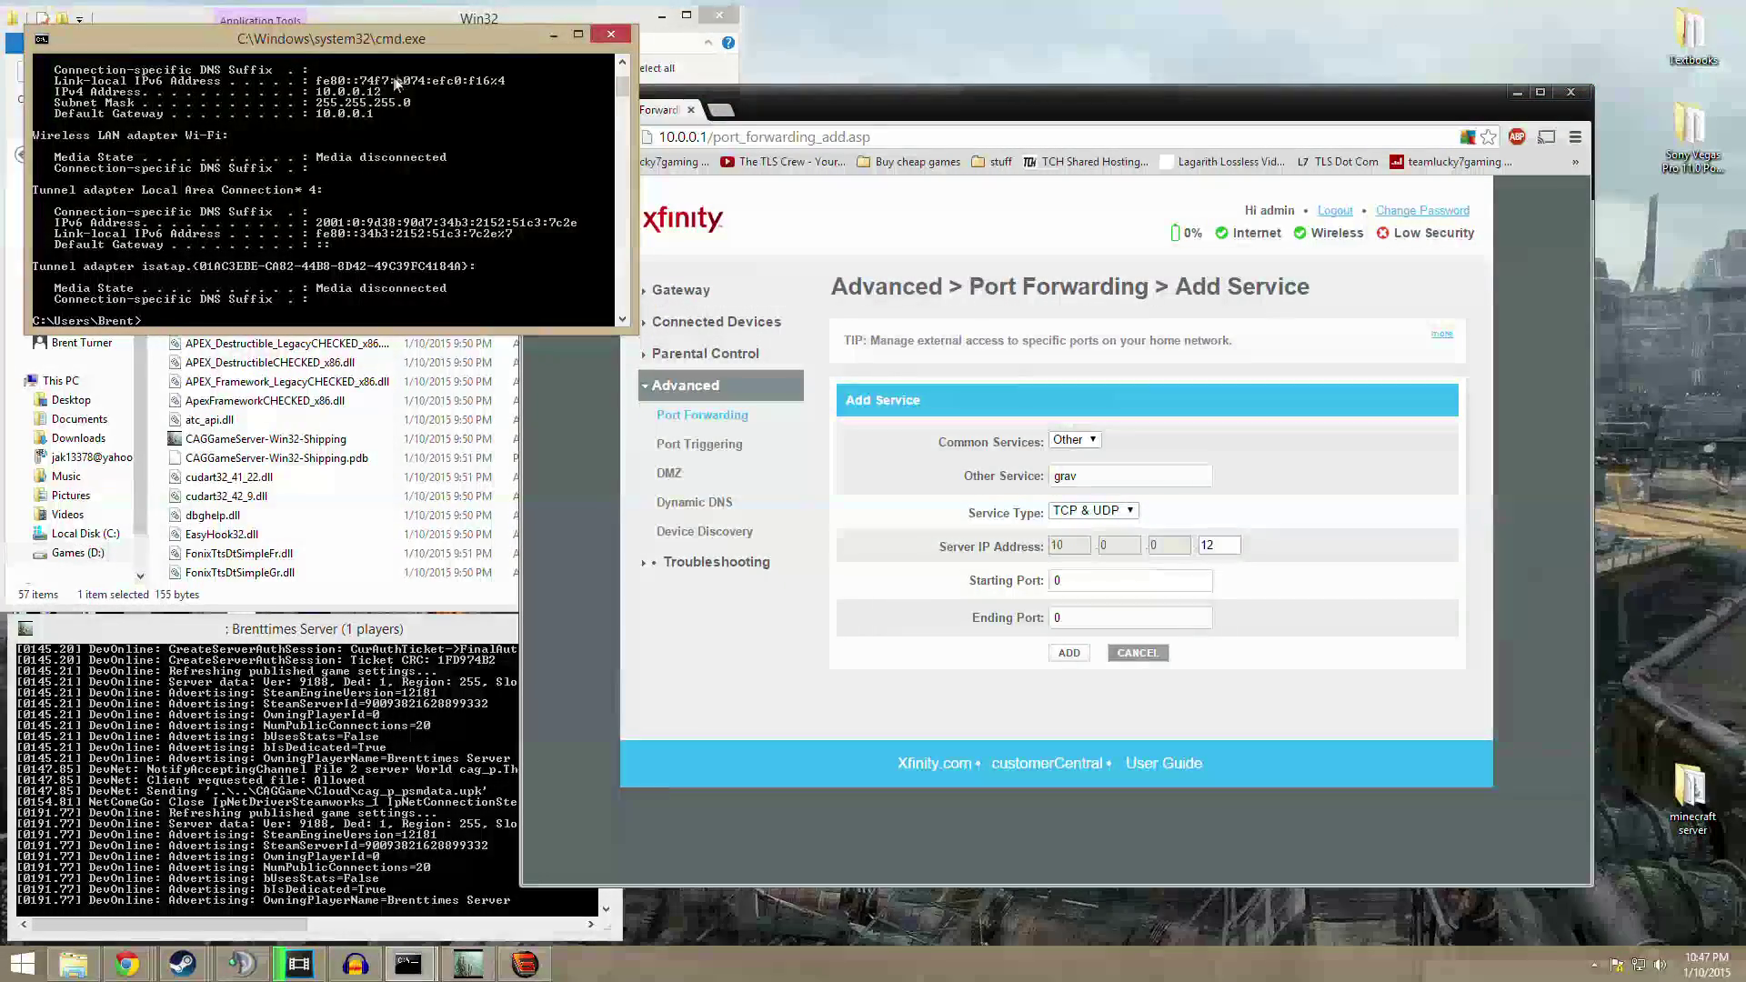
left_click(1182, 532)
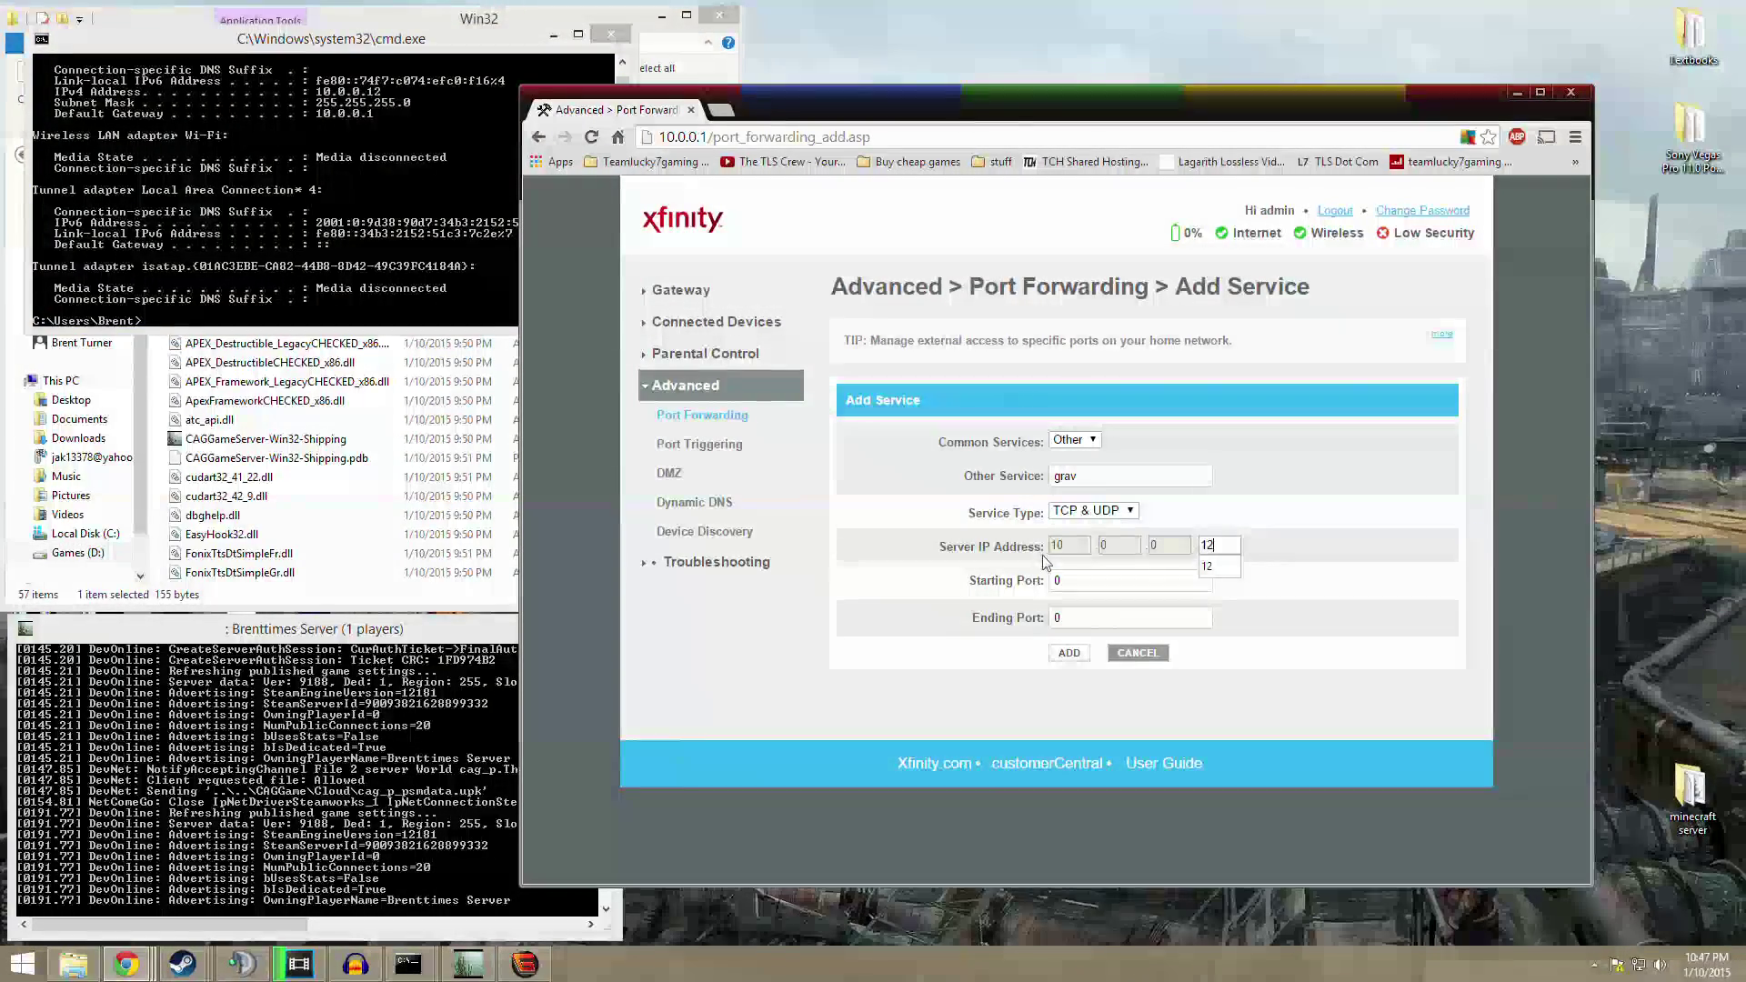
double_click(1097, 585)
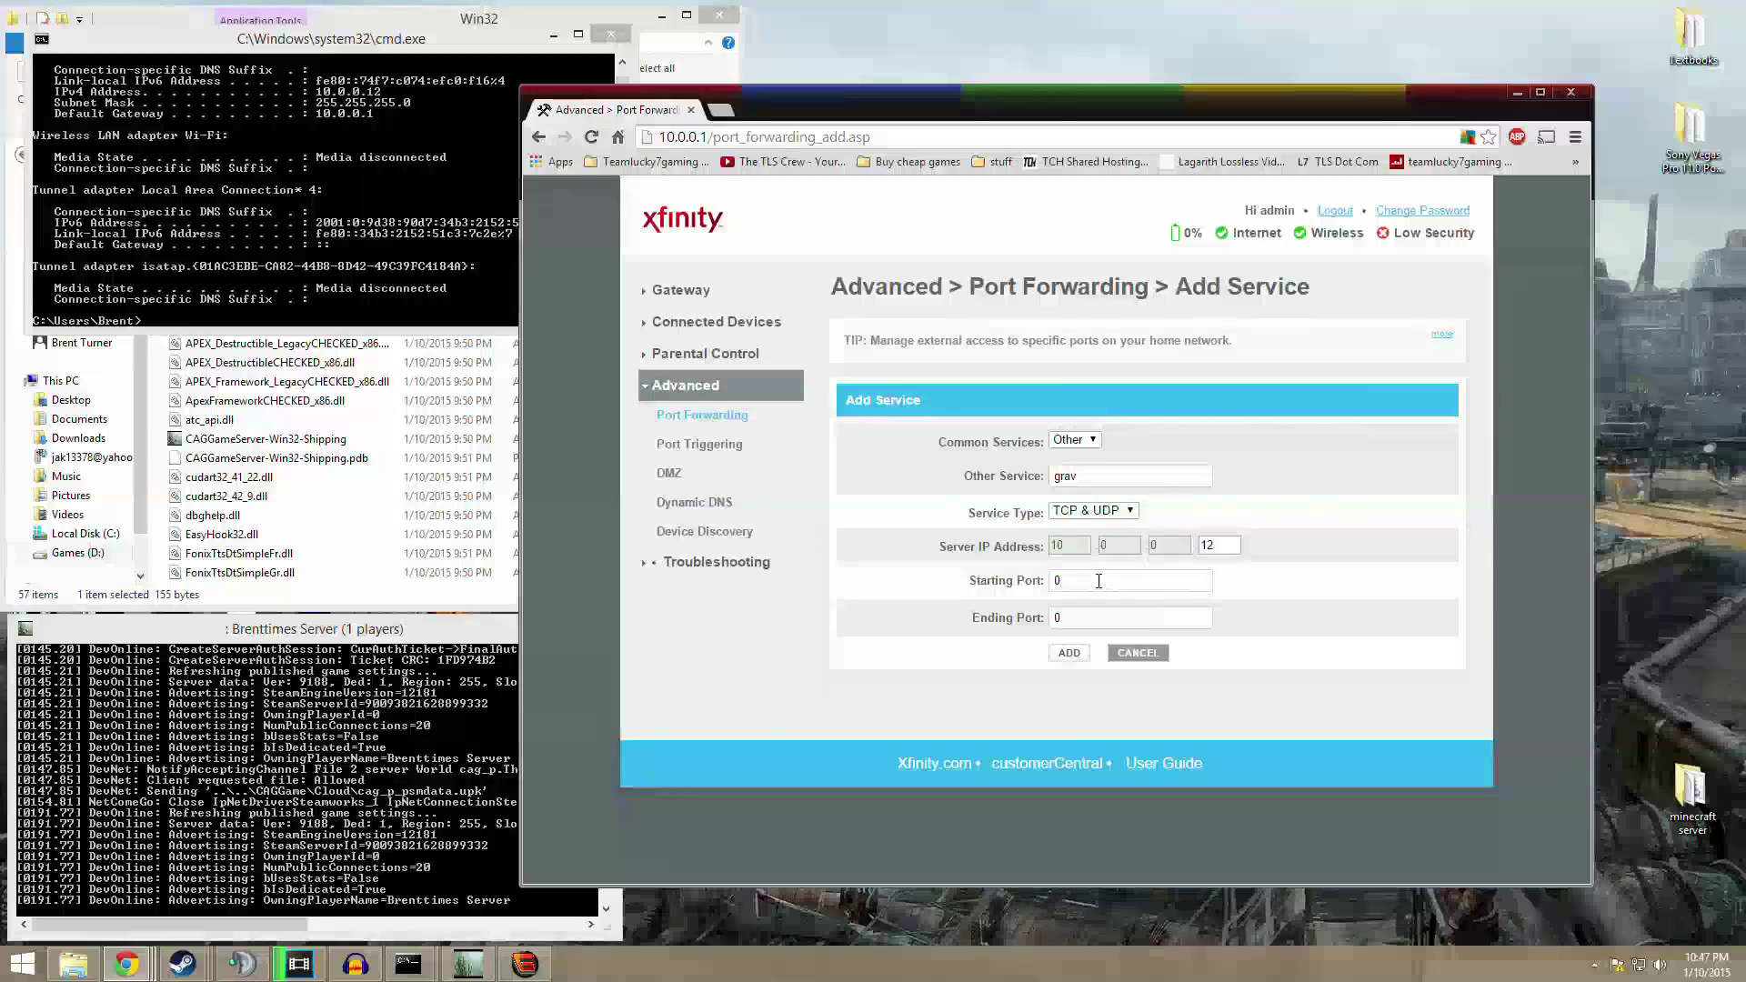
type("7")
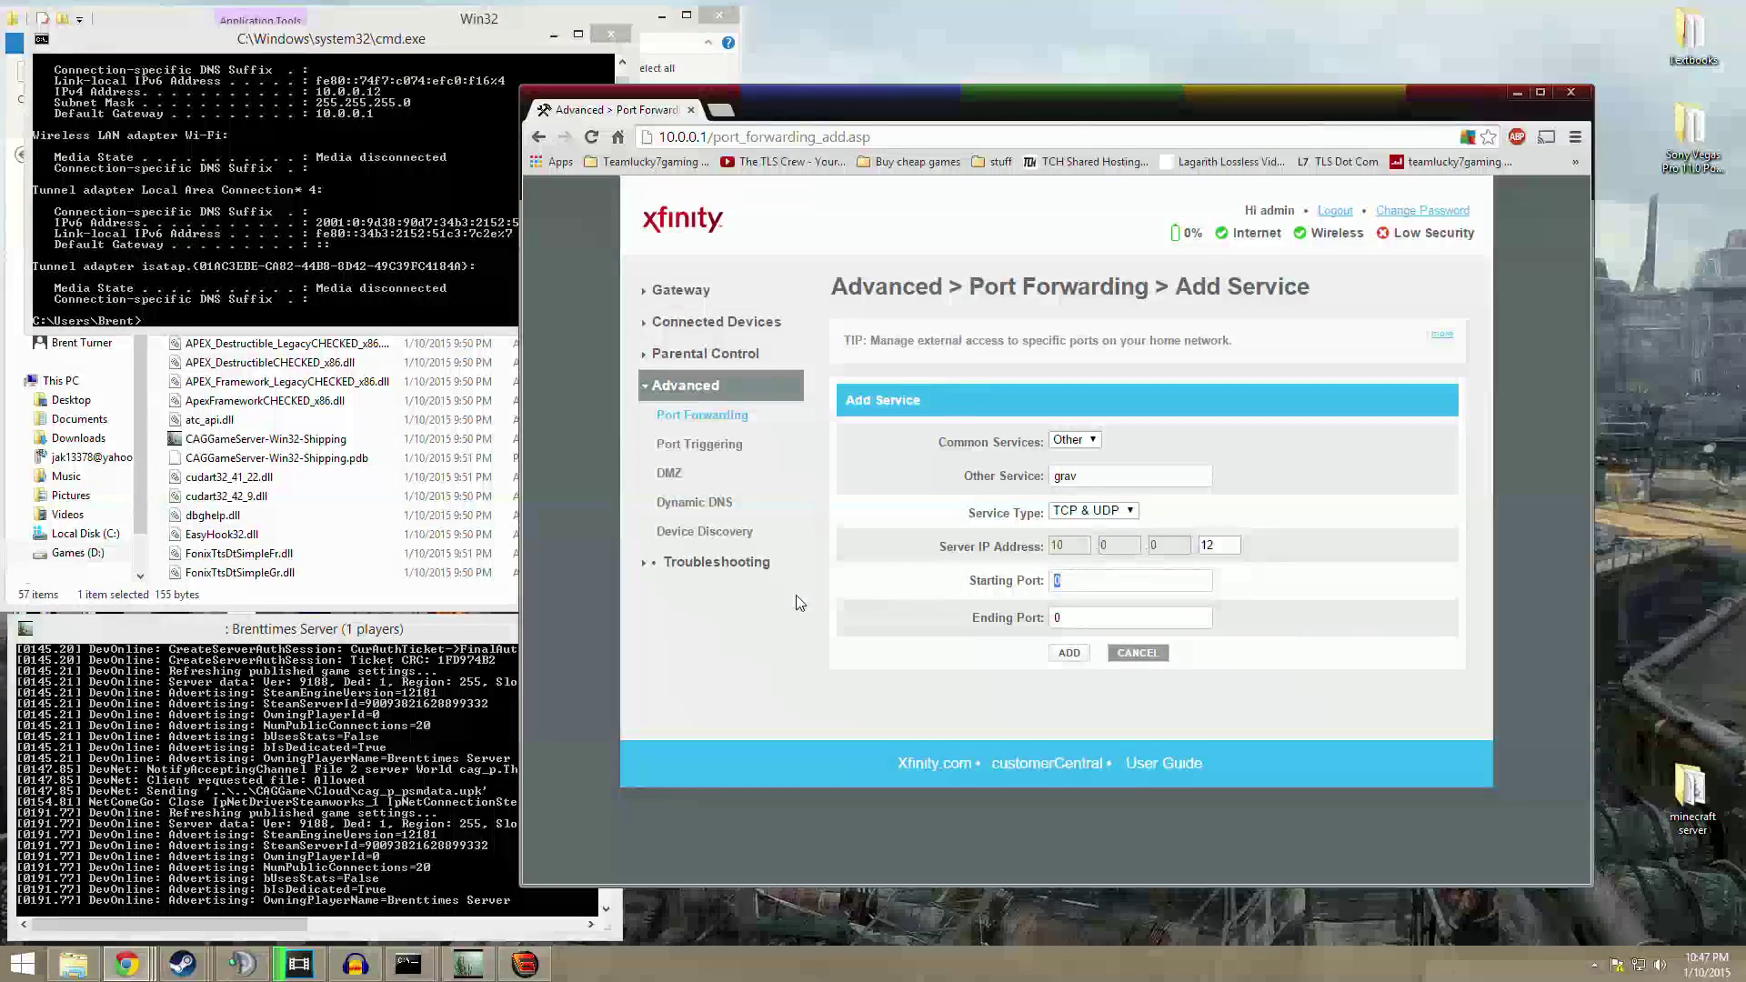
type("785")
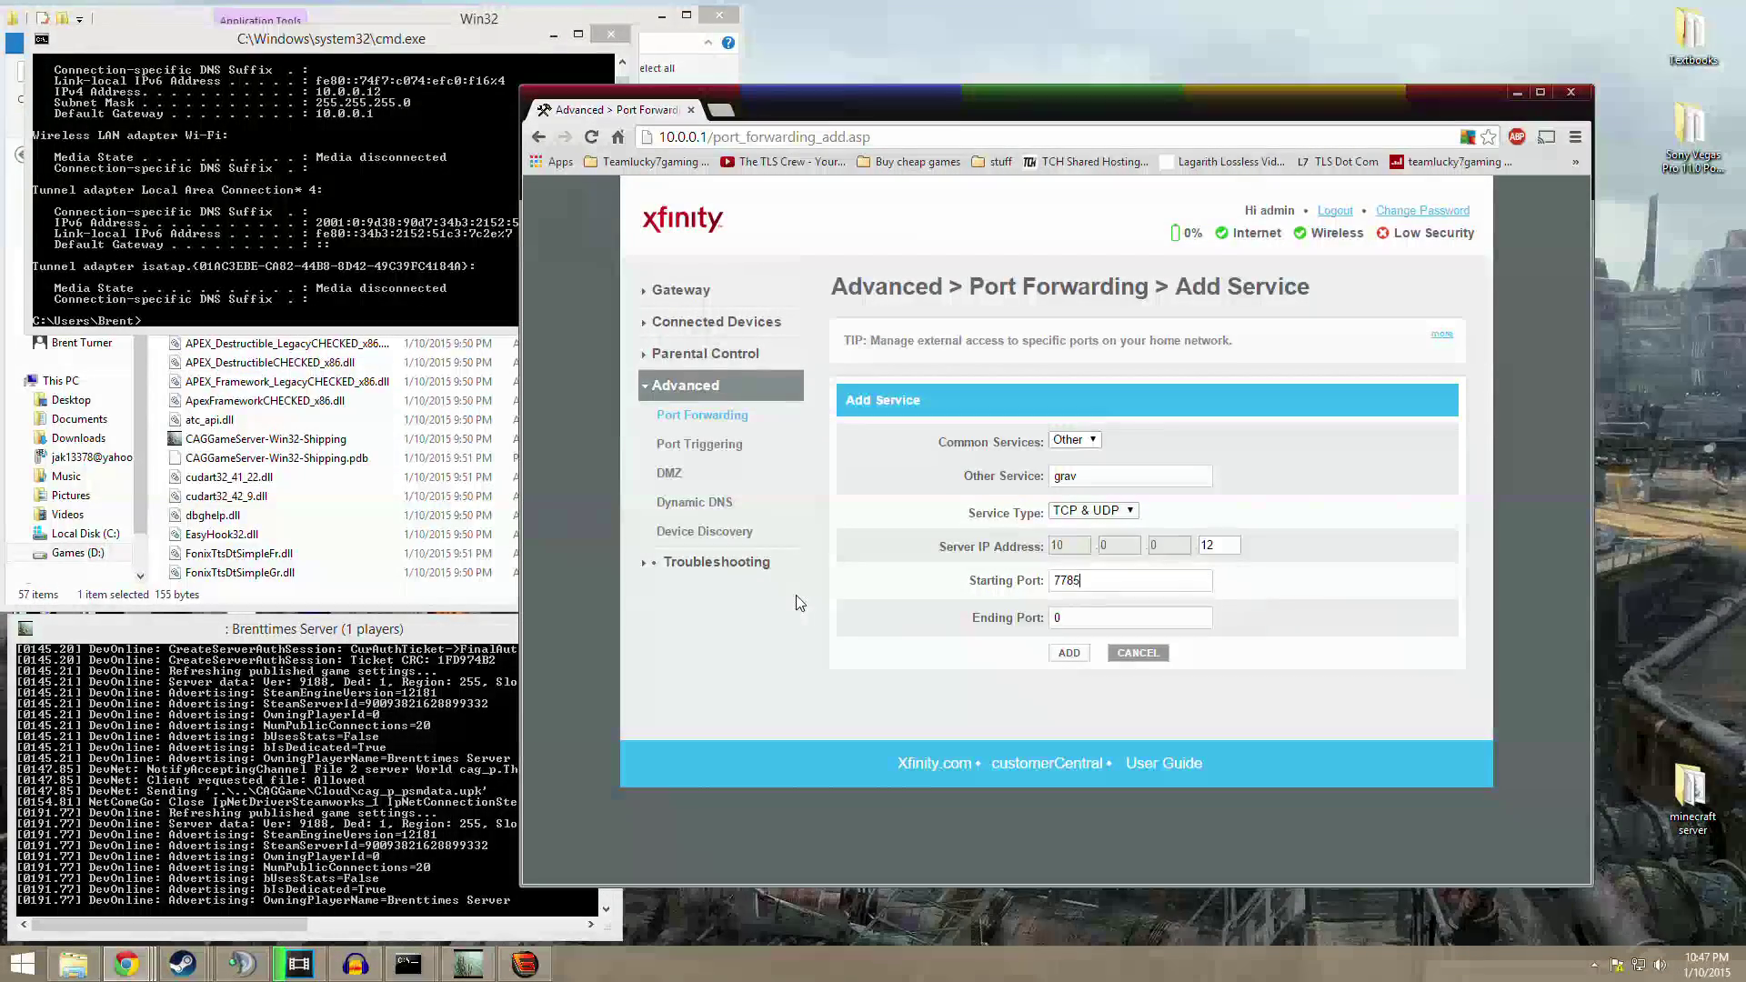
key("Tab")
type("7785")
left_click(1066, 655)
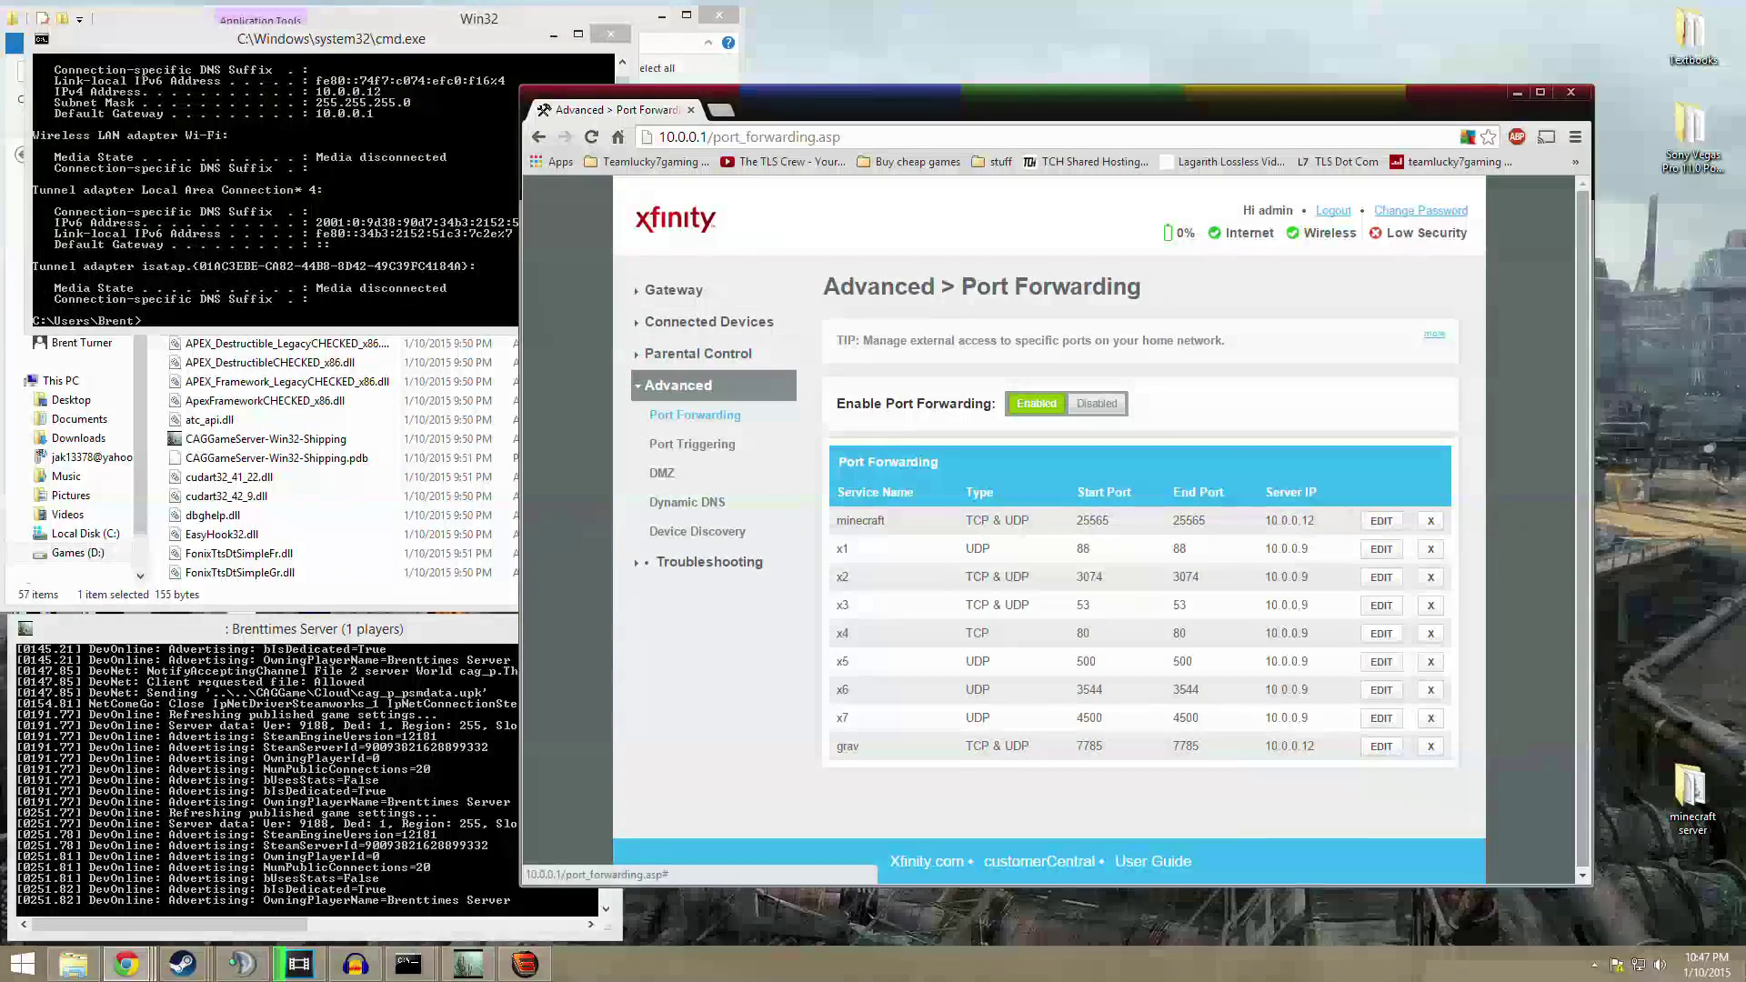
Reveal the hidden tray icons and move the command prompt window aside and back
left_click(1595, 966)
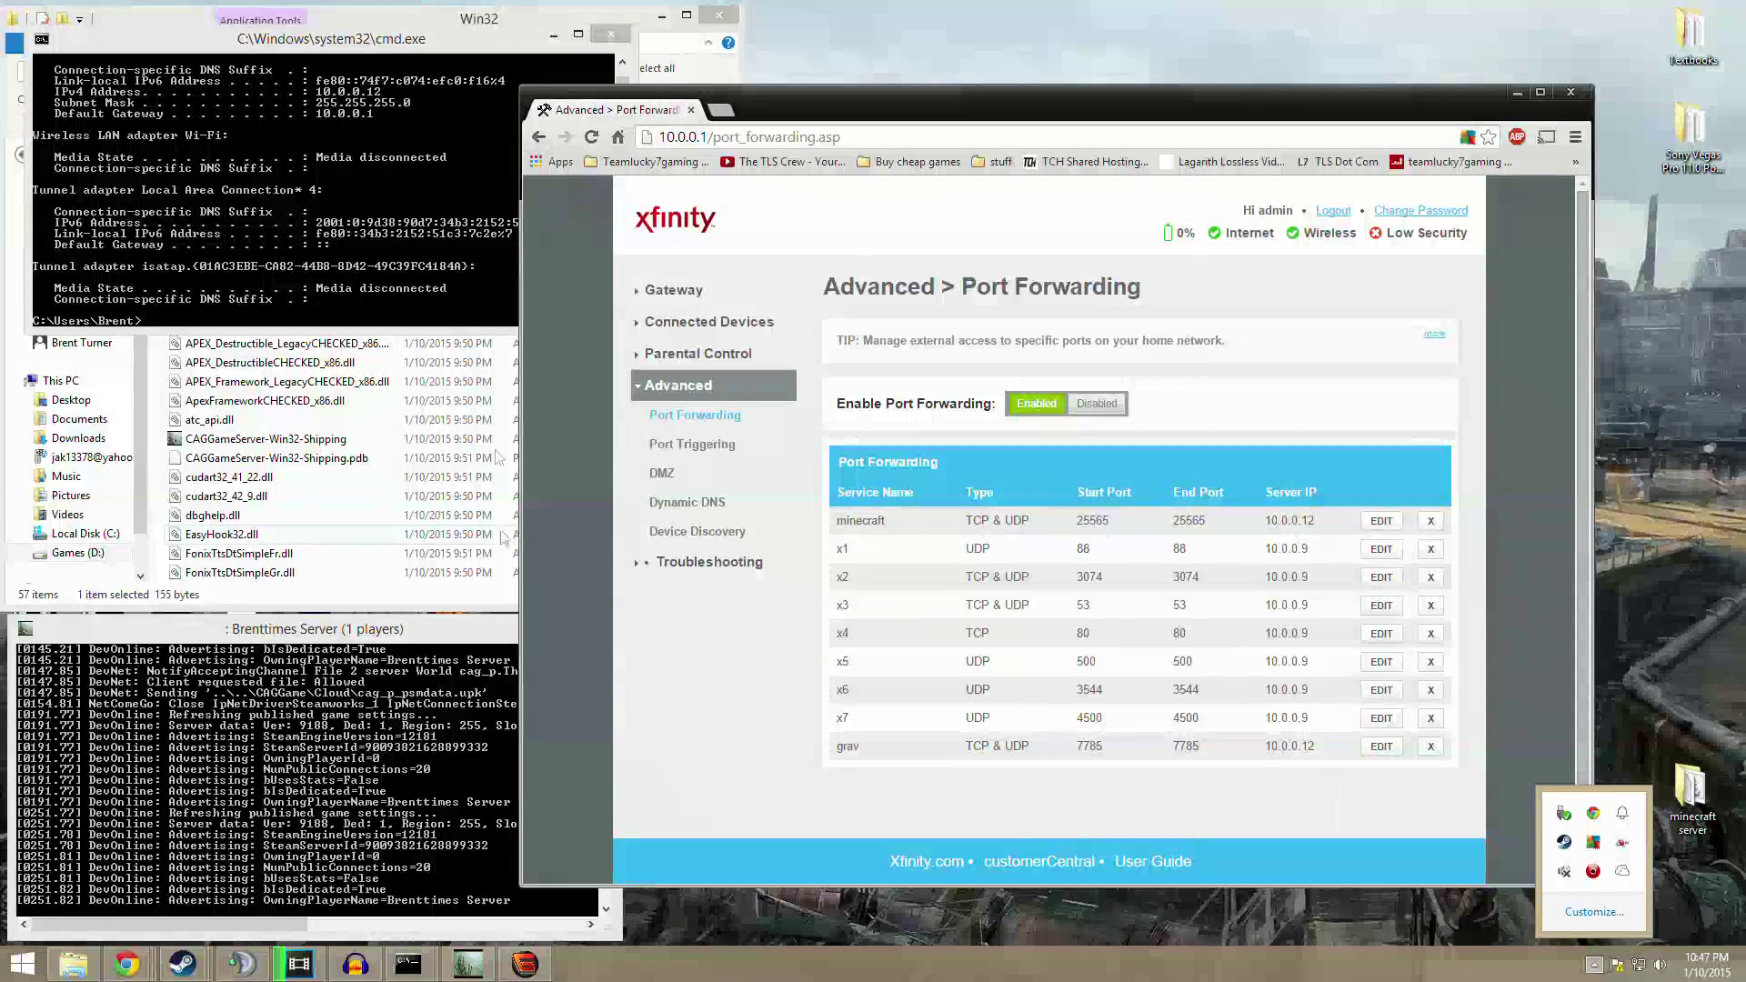
left_click_drag(411, 49, 387, 284)
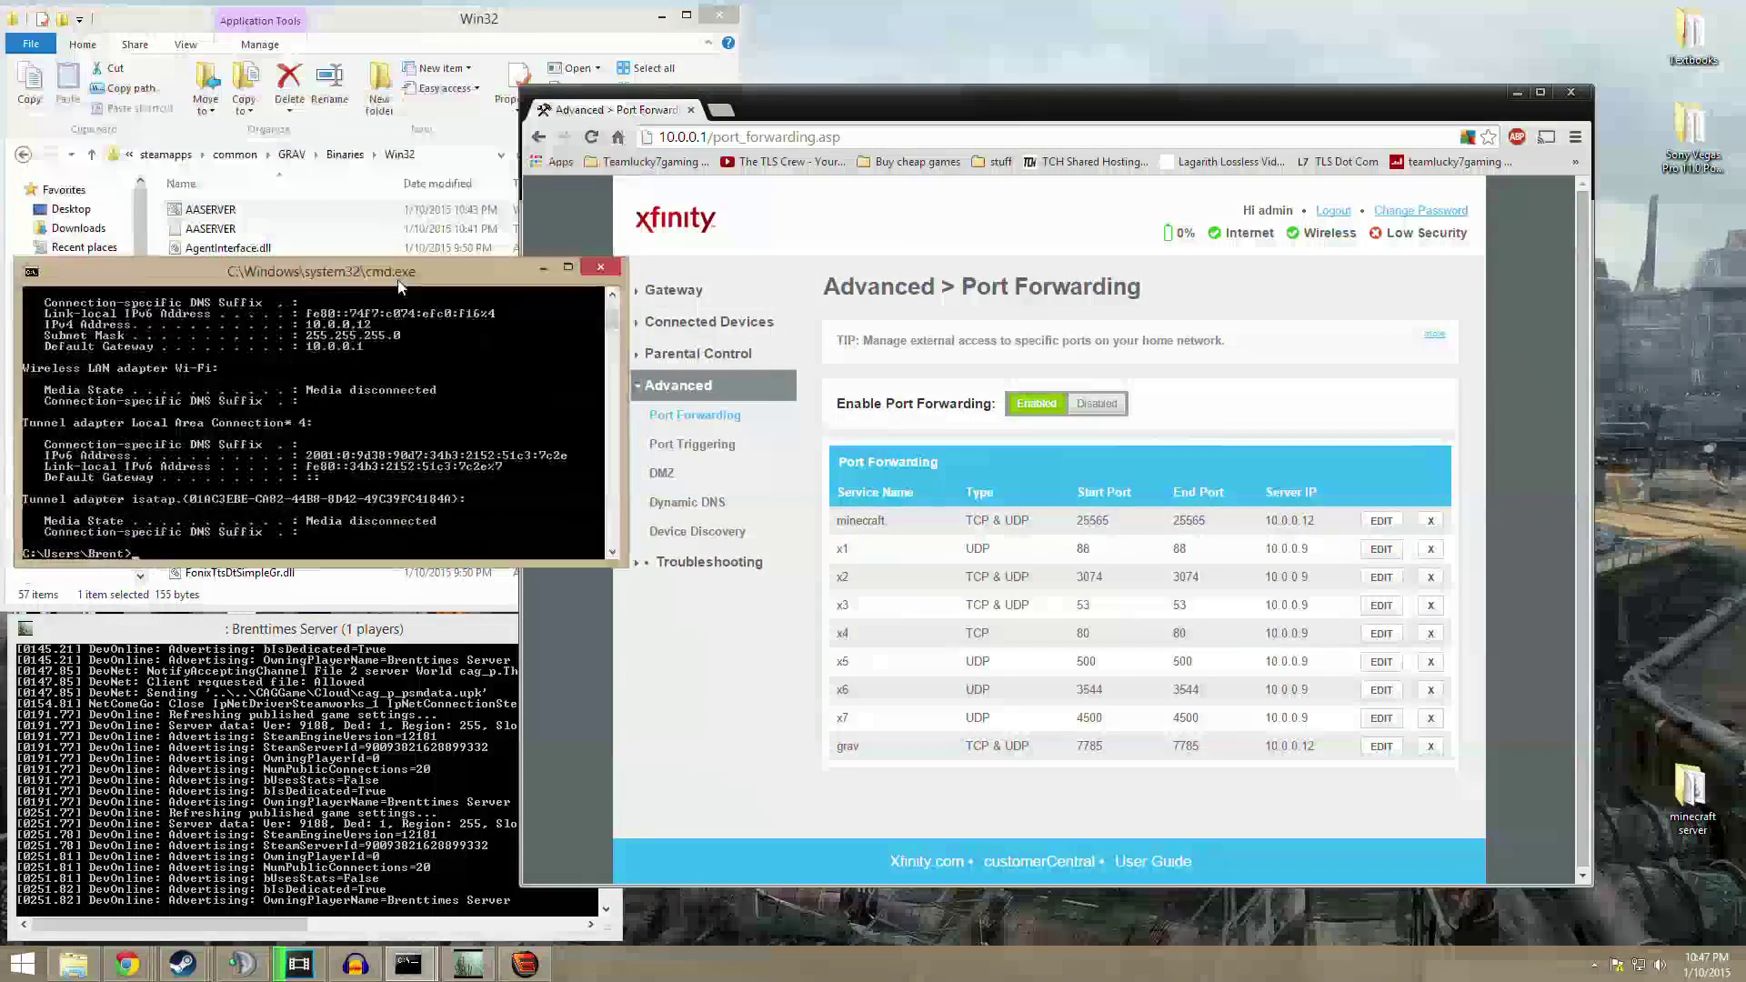
left_click_drag(387, 285, 414, 51)
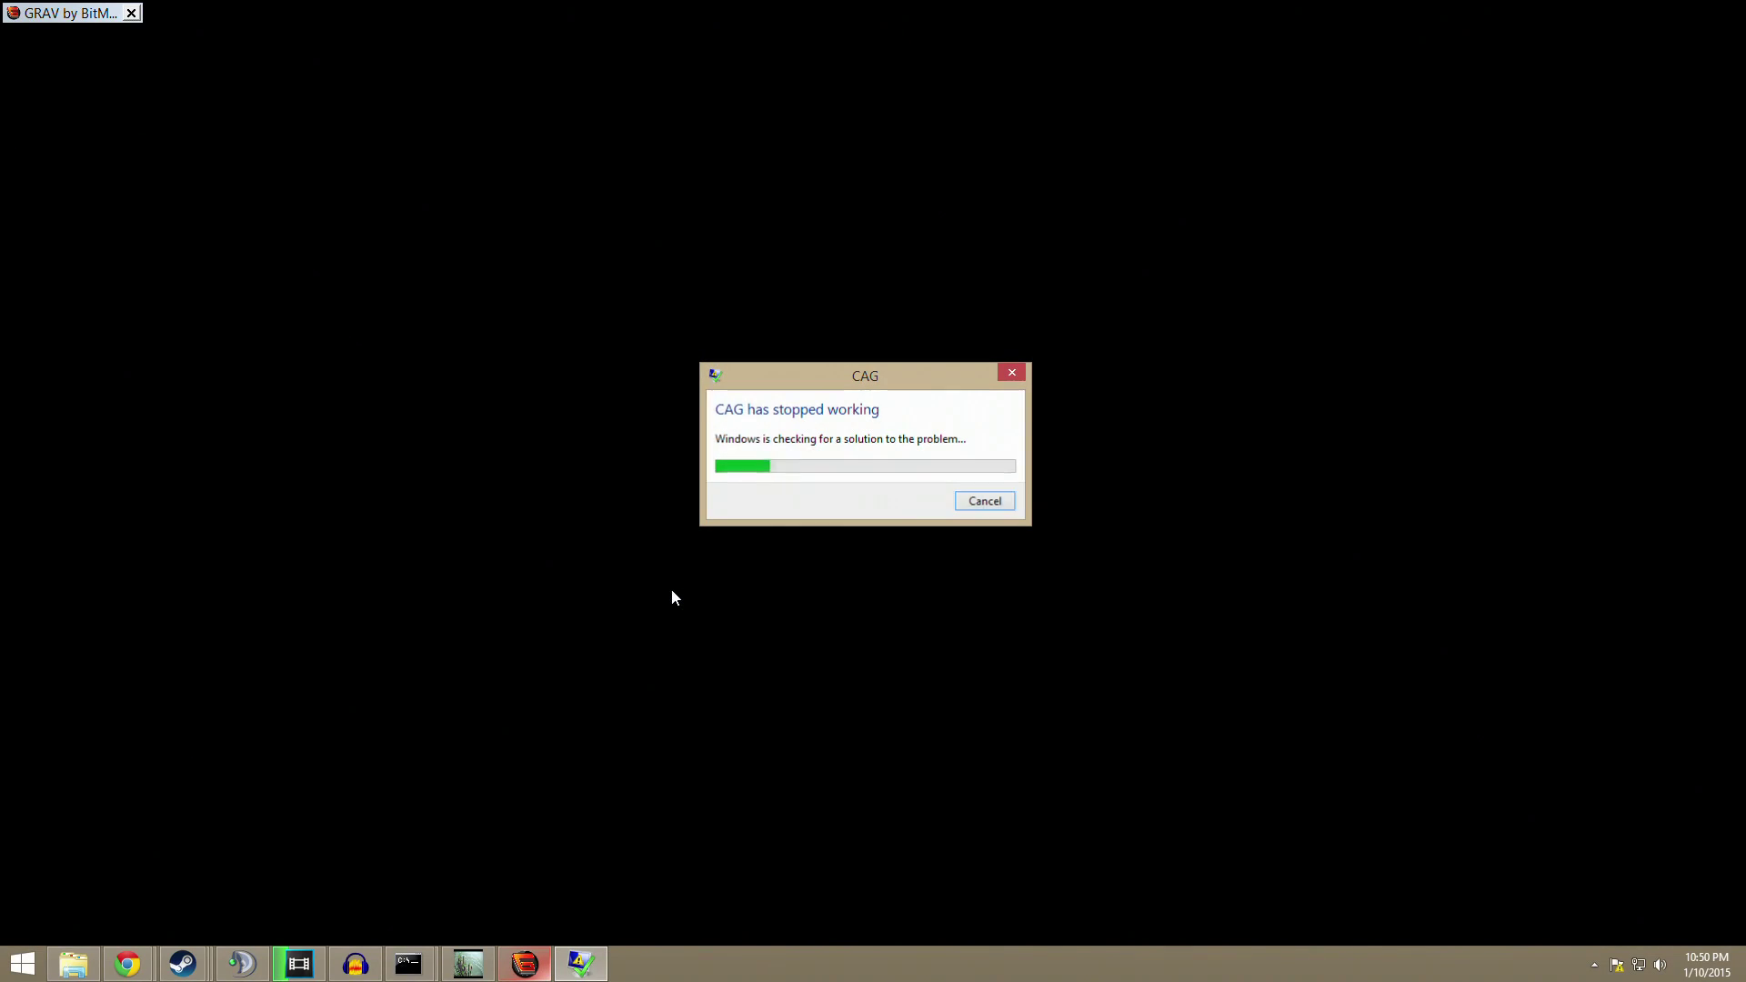
Cancel the CAG crash notice and close the crashed CAG window from the taskbar
left_click(983, 500)
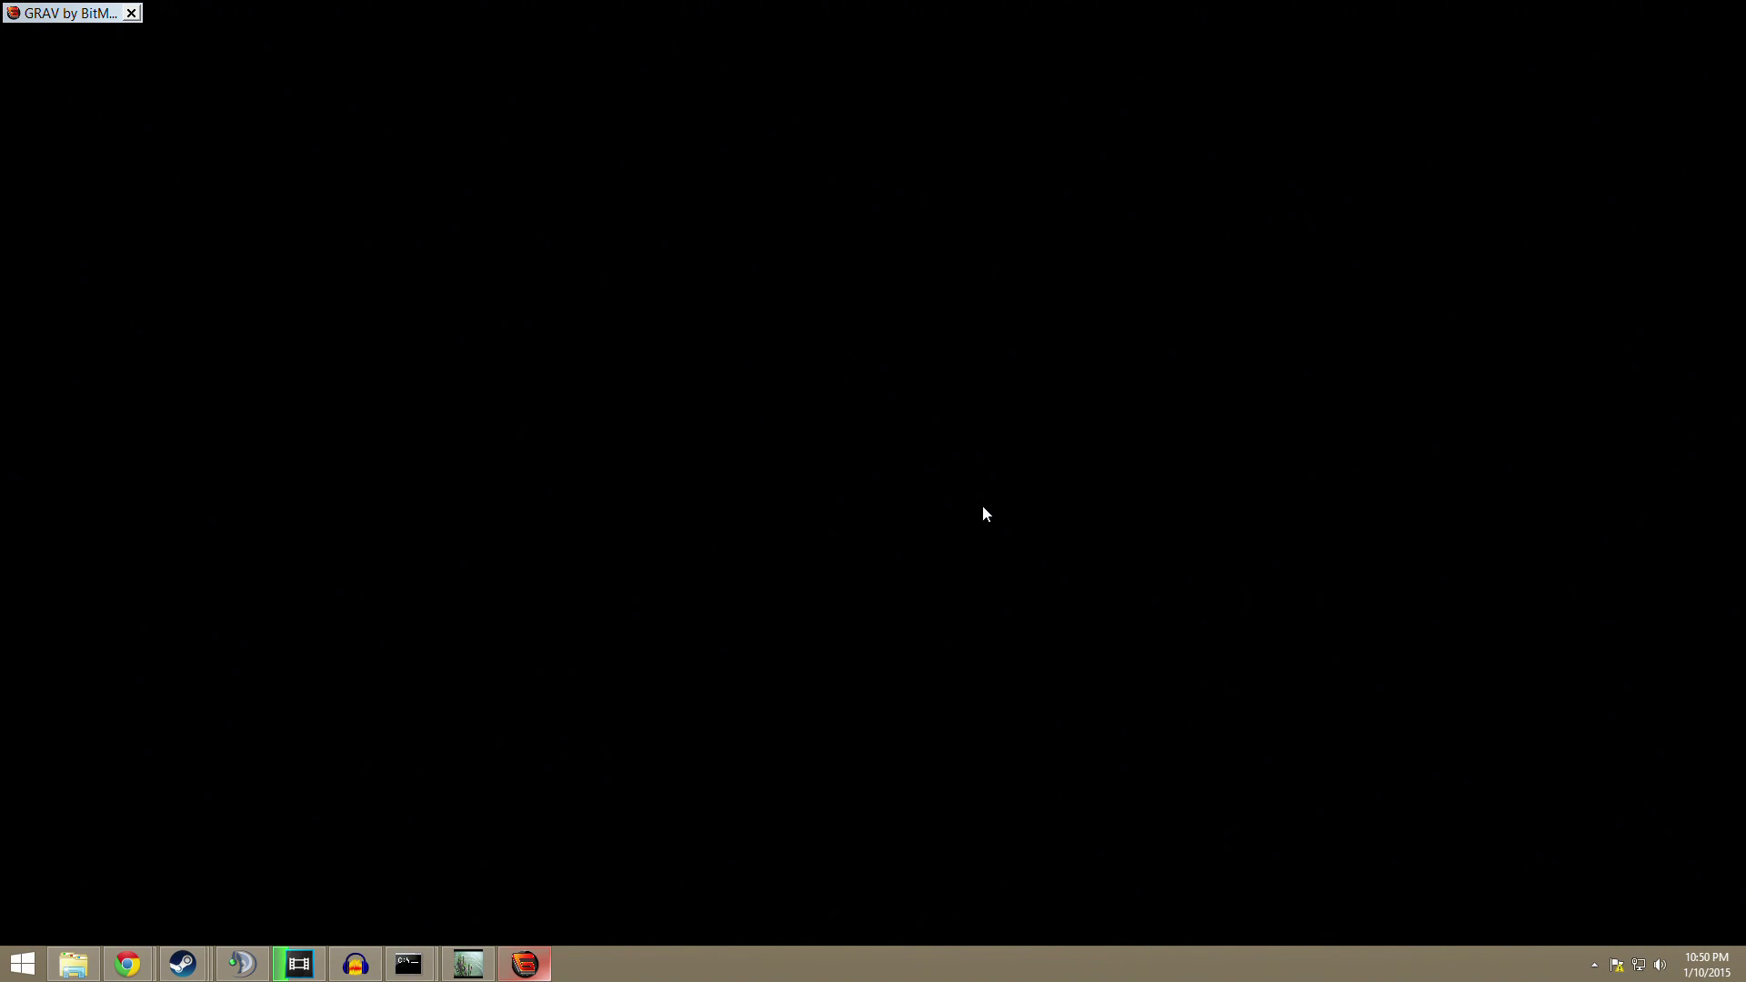
right_click(525, 965)
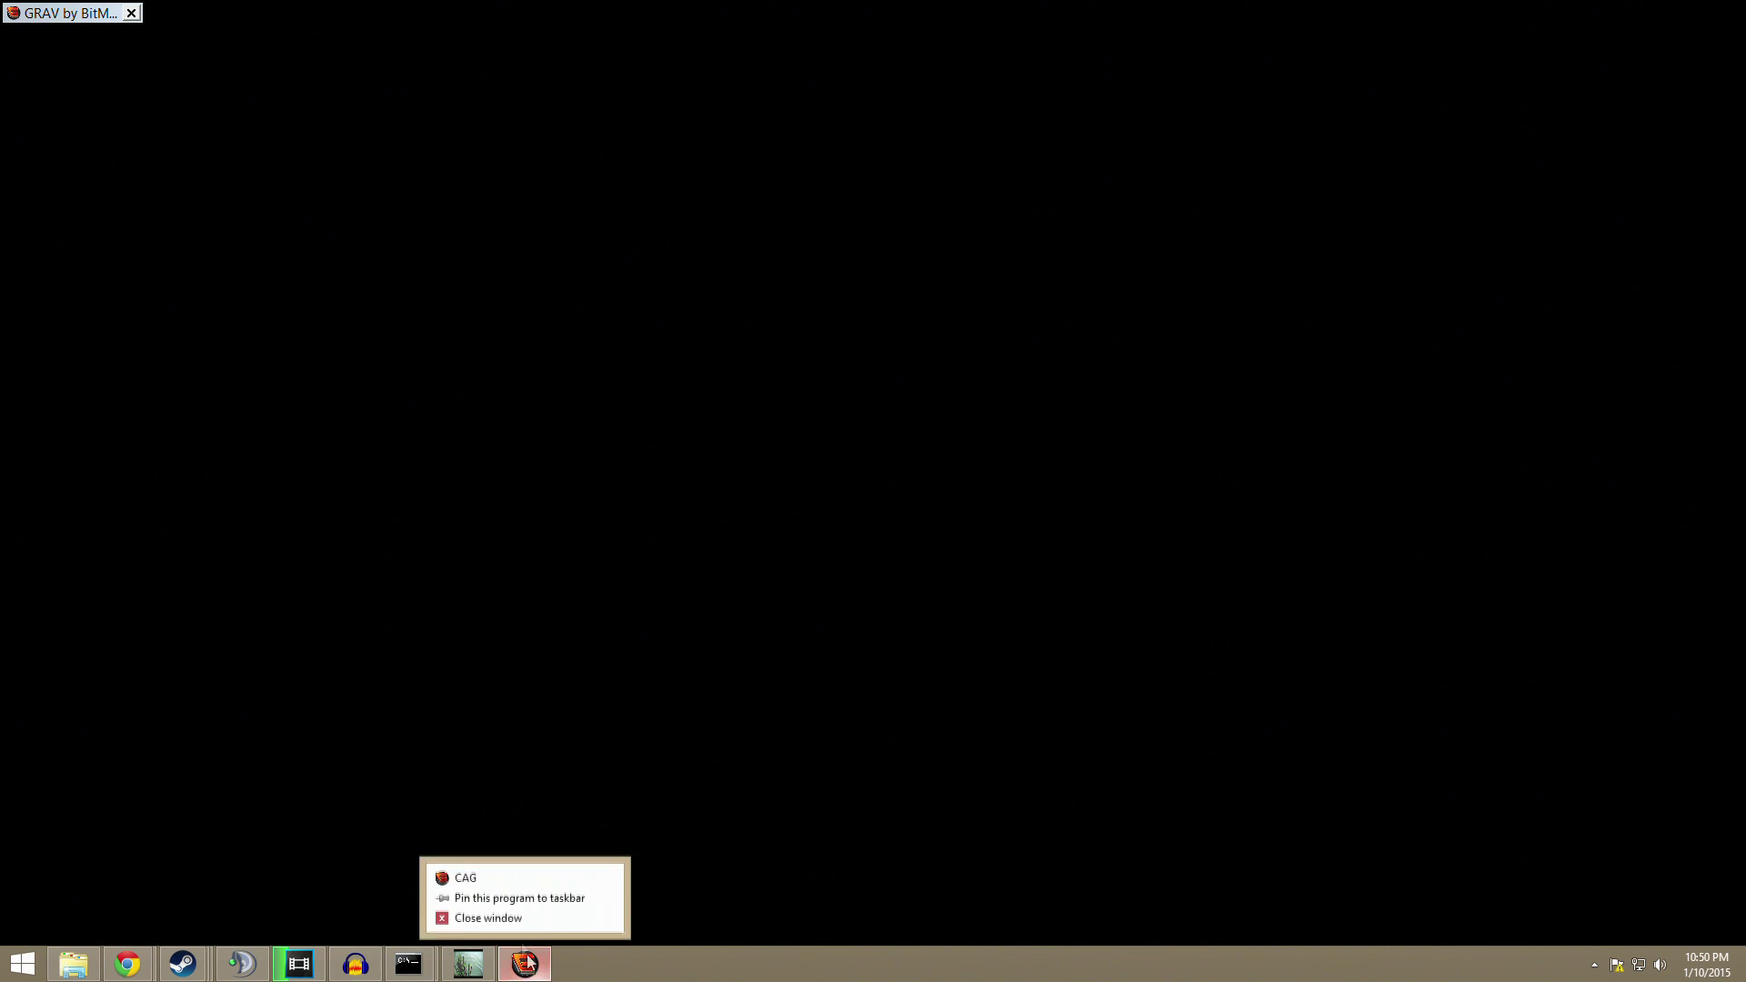
left_click(511, 917)
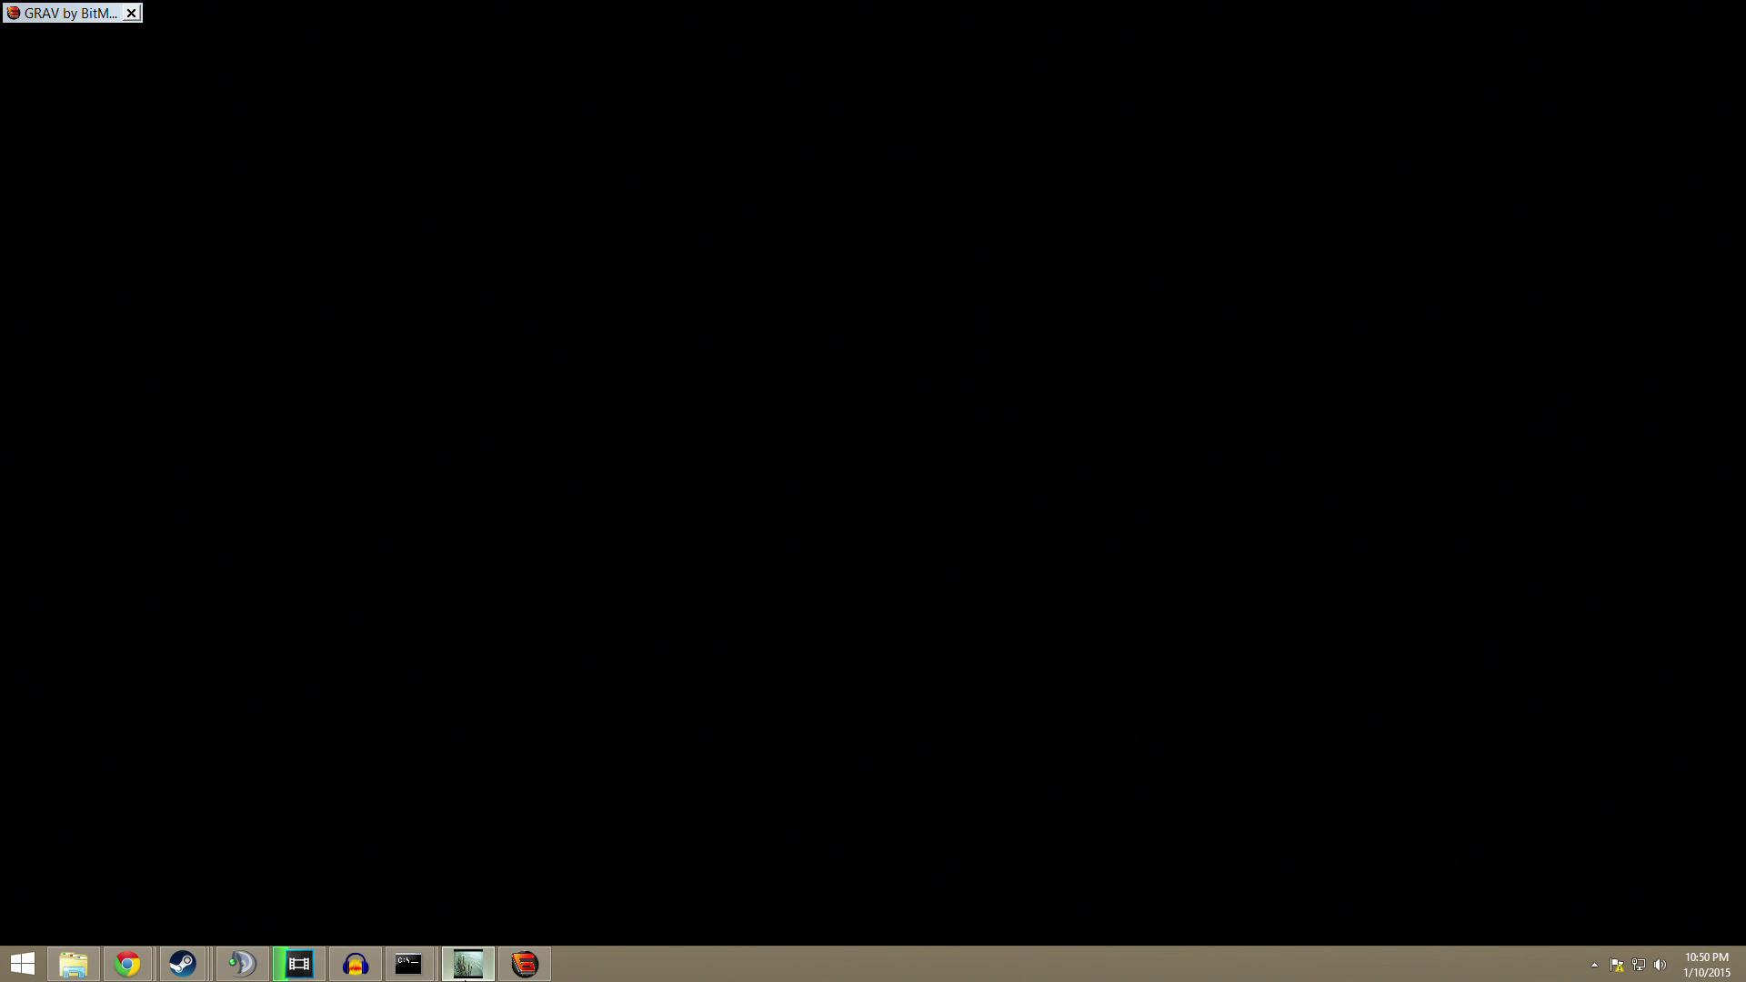
Launch Task Manager from the taskbar's right-click menu
key("super")
key("super")
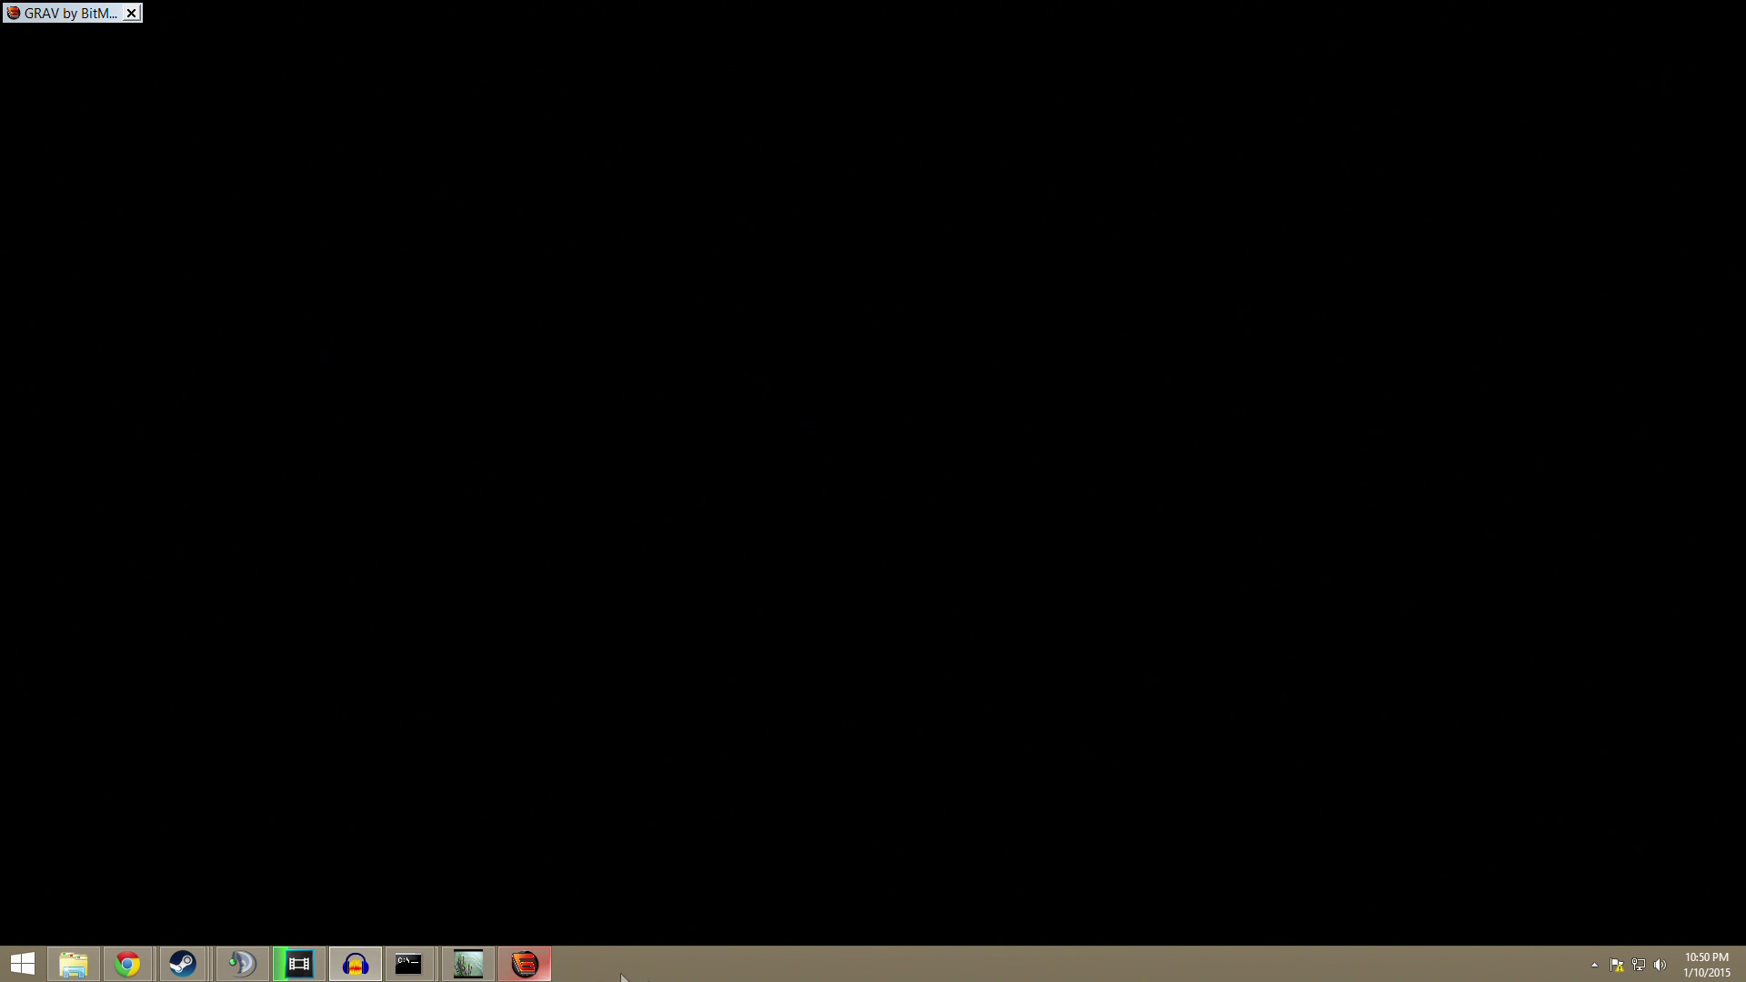
right_click(668, 969)
left_click(743, 924)
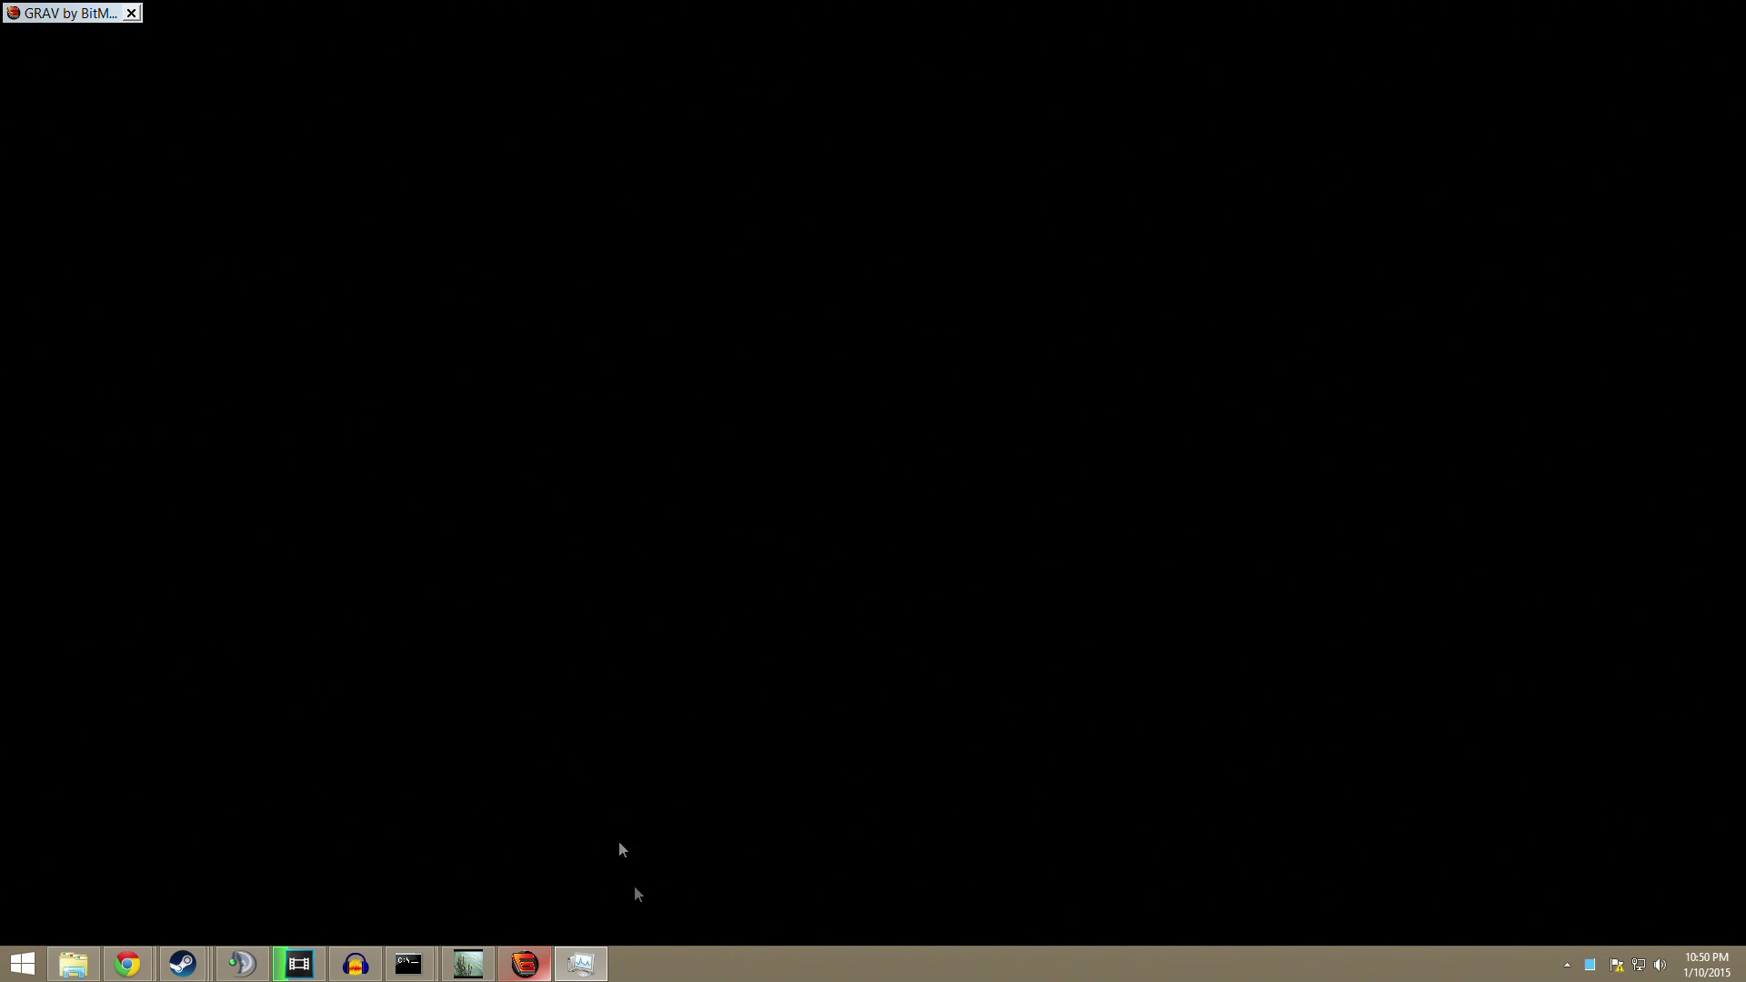